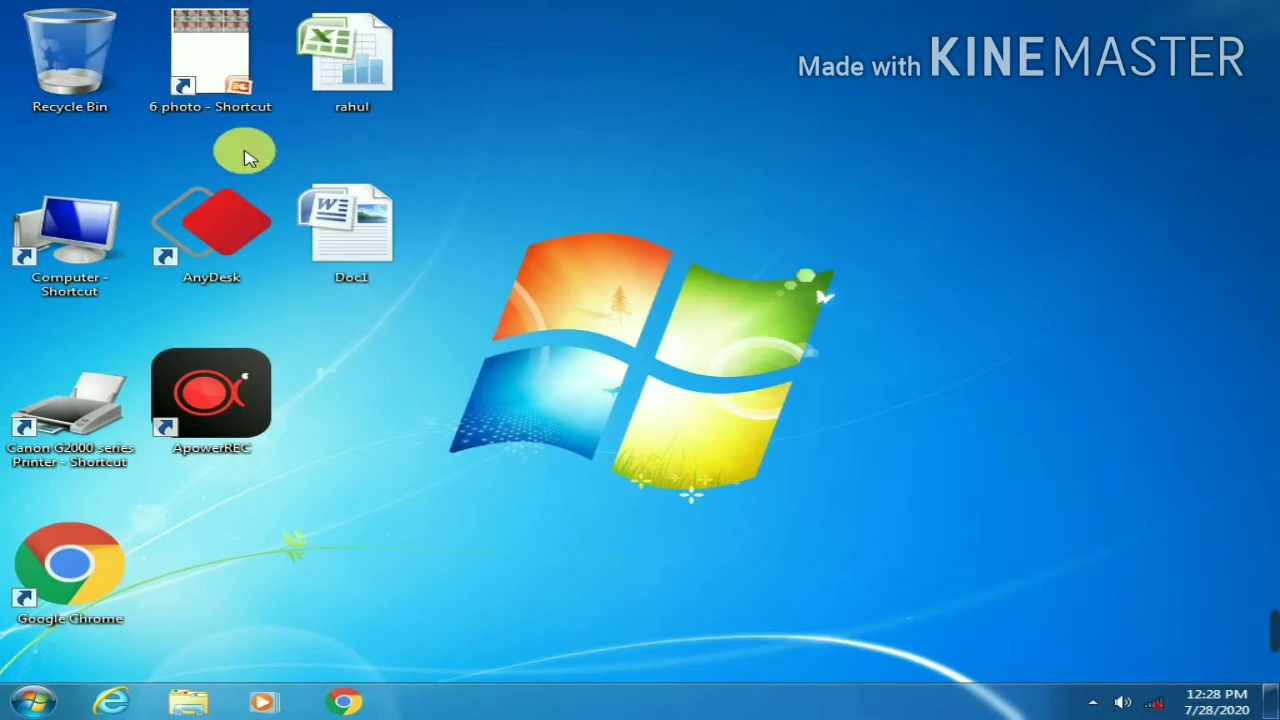
Open the Doc1 document from the desktop and generate sample paragraphs in it with =RAND(5,5)
click(358, 244)
double_click(352, 244)
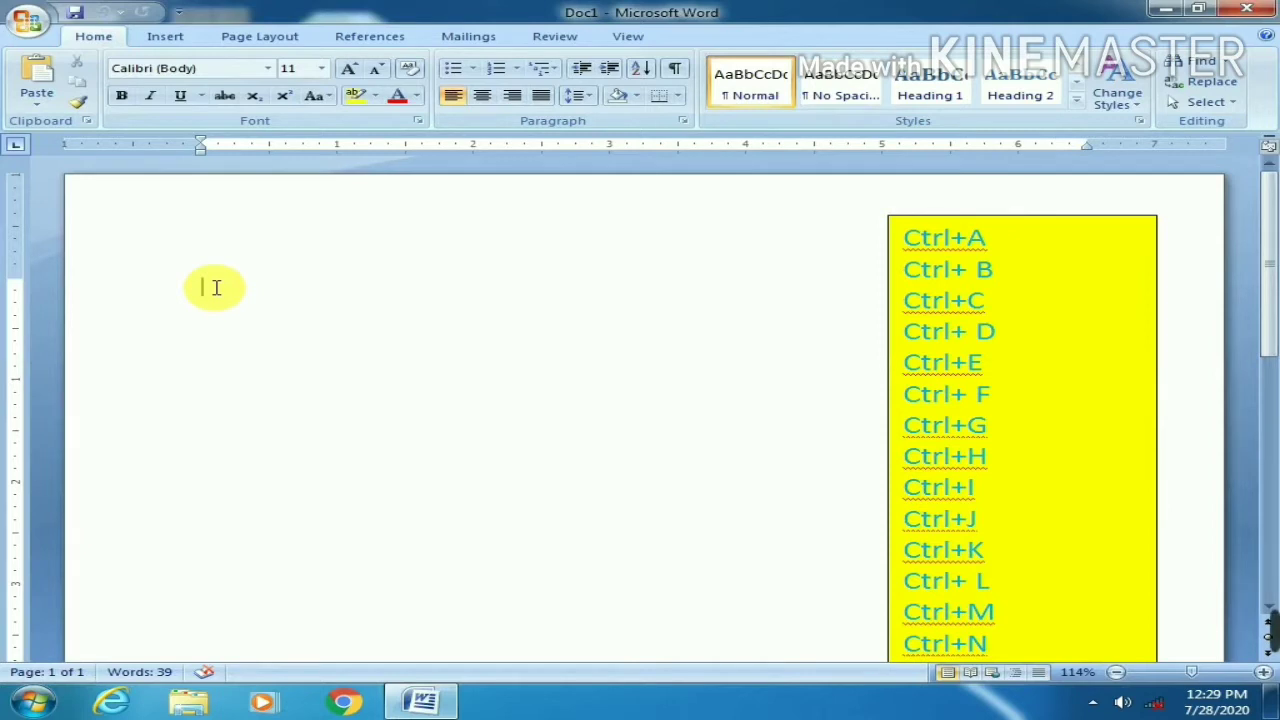
text(=RAN)
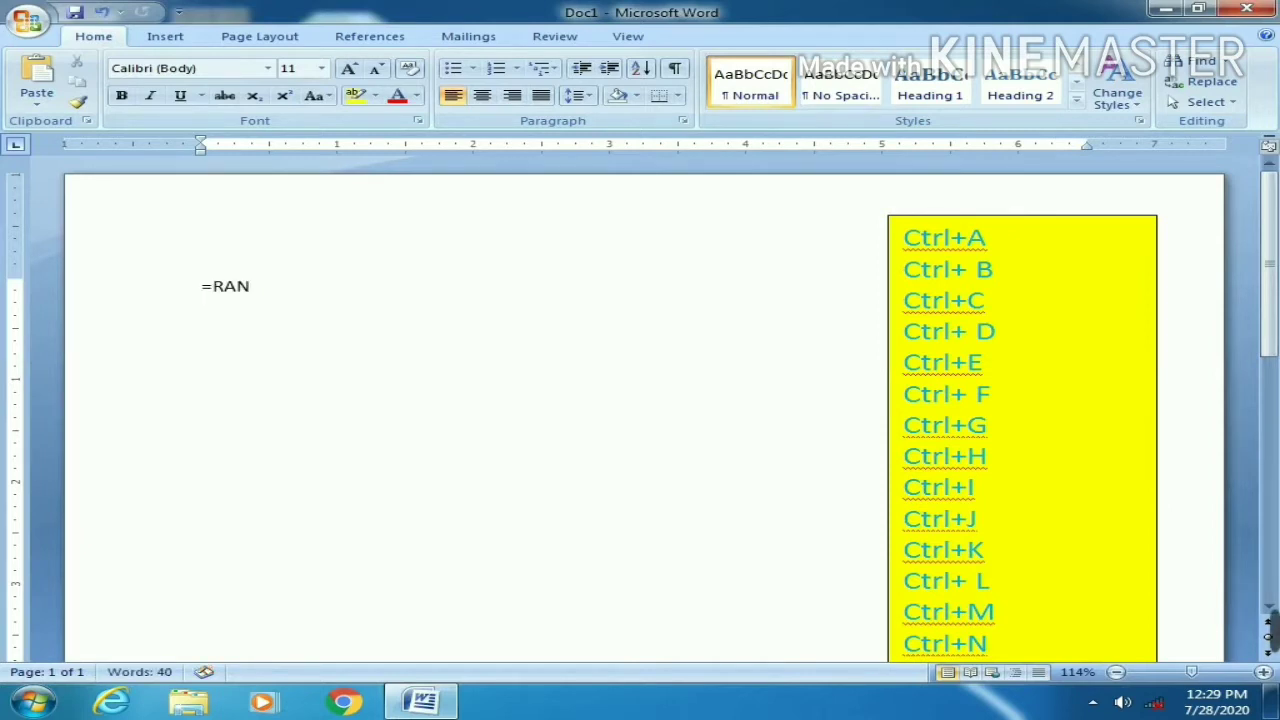
text(D(5,5)
key(Return)
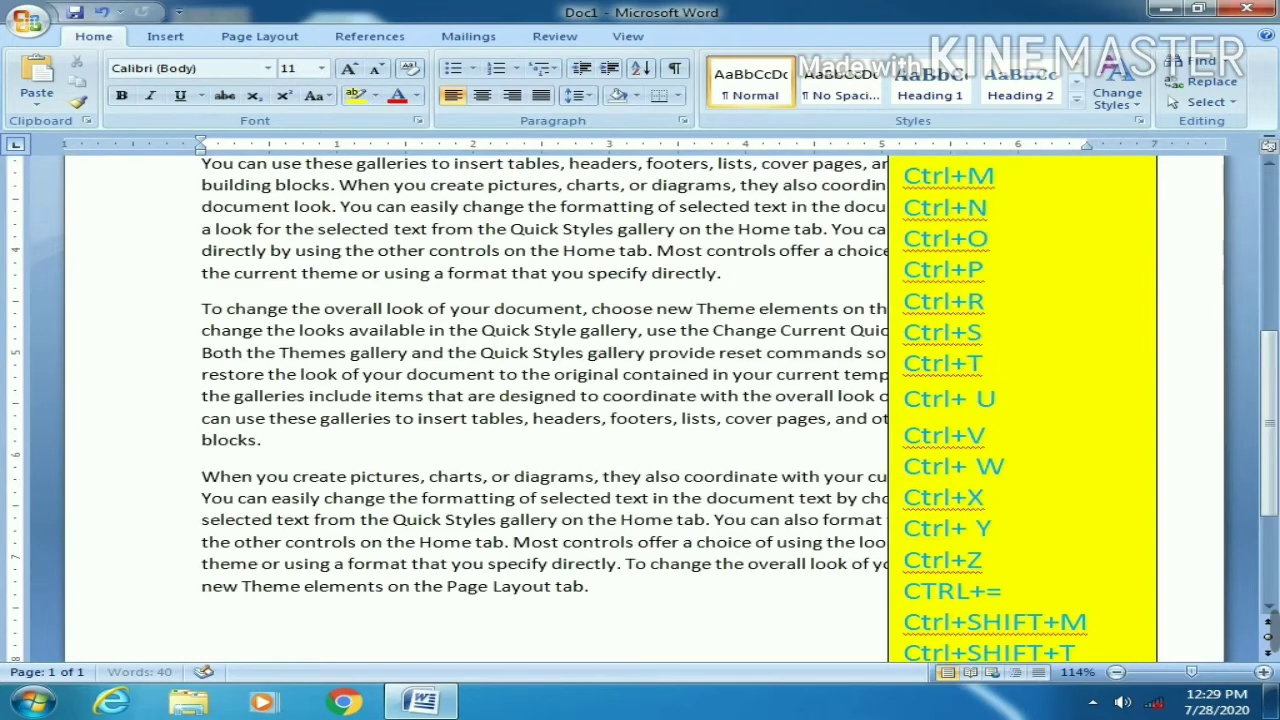
scroll(220, 288, up, 4)
scroll(225, 290, up, 3)
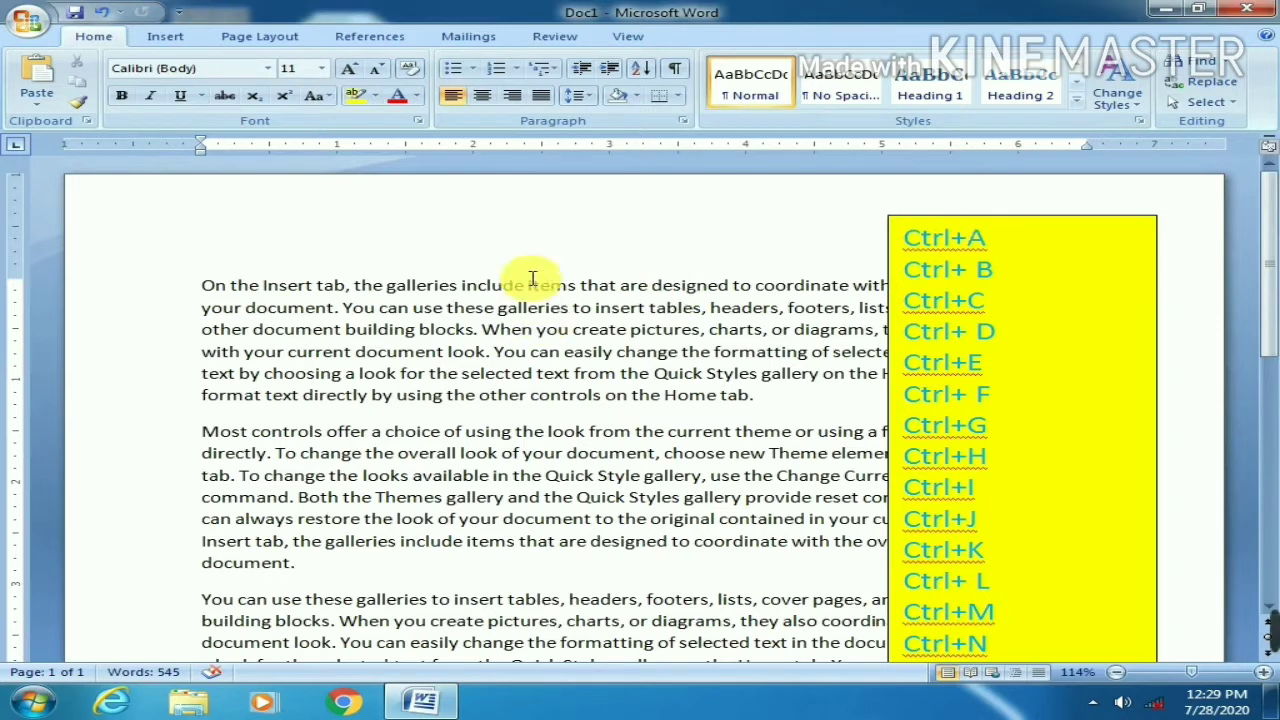
Select all of the document's text and make it bold
key(ctrl+a)
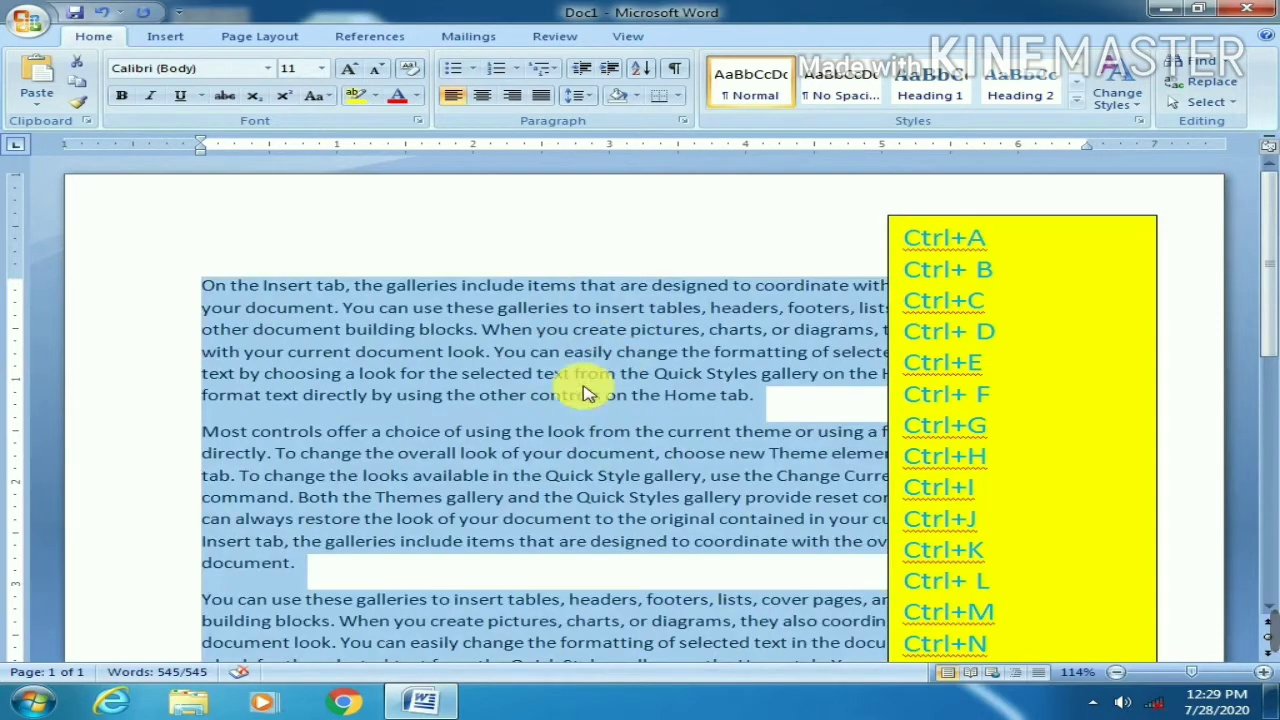
click(557, 242)
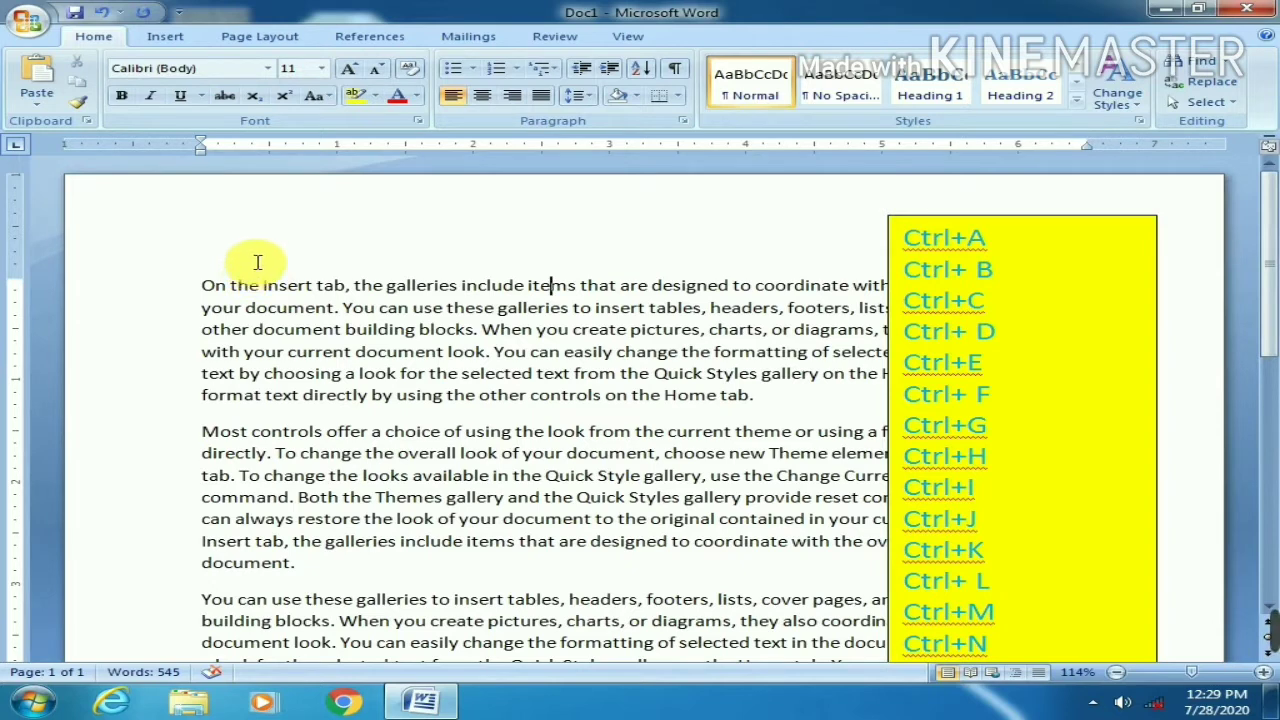
key(ctrl+a)
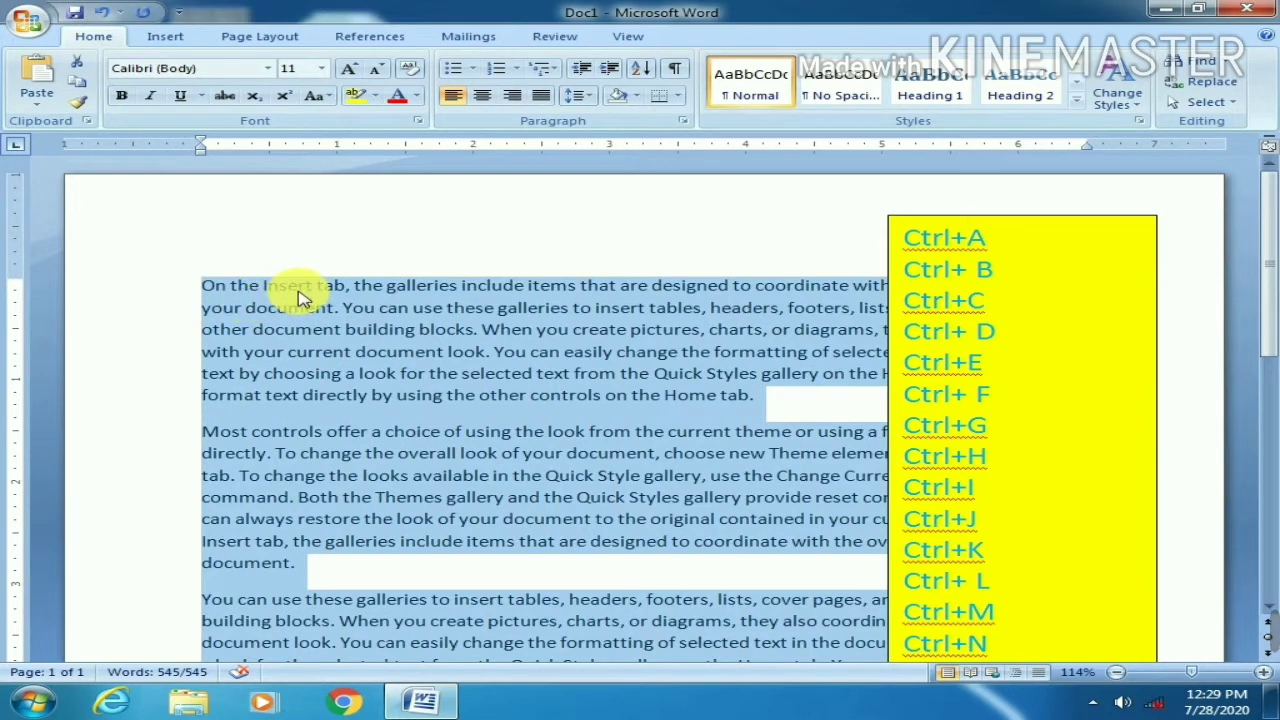
key(ctrl+b)
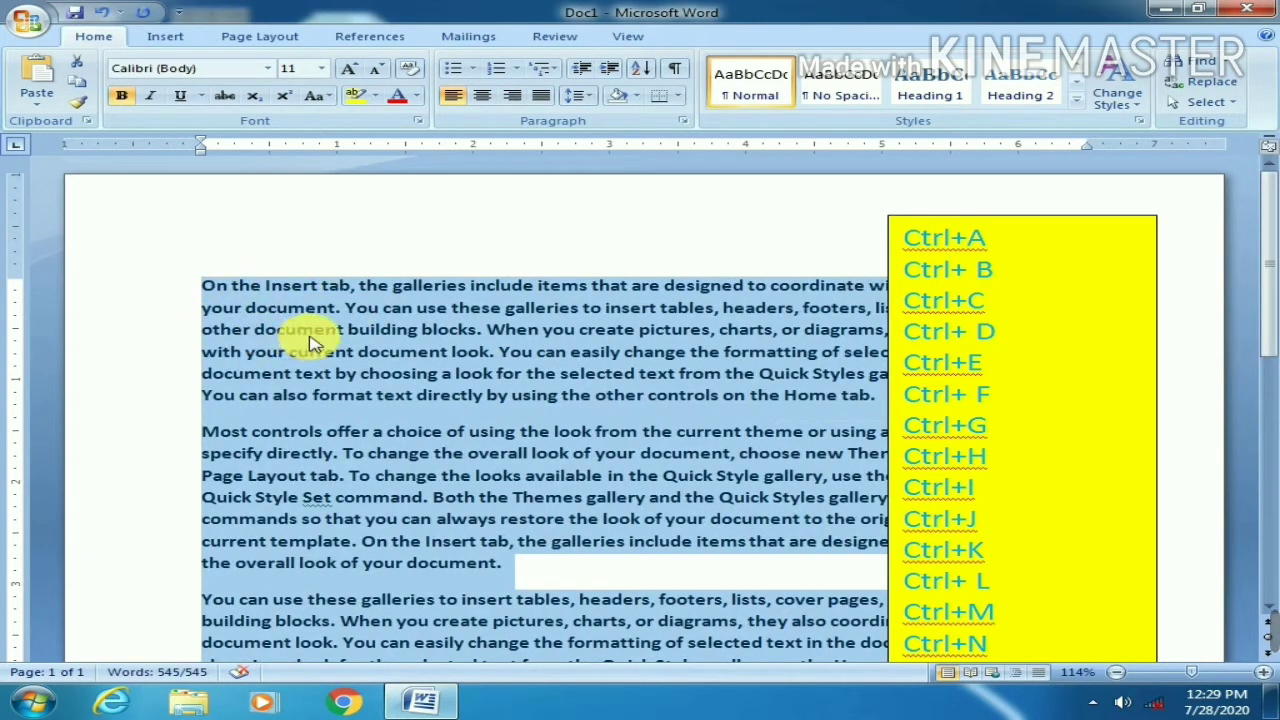
click(364, 240)
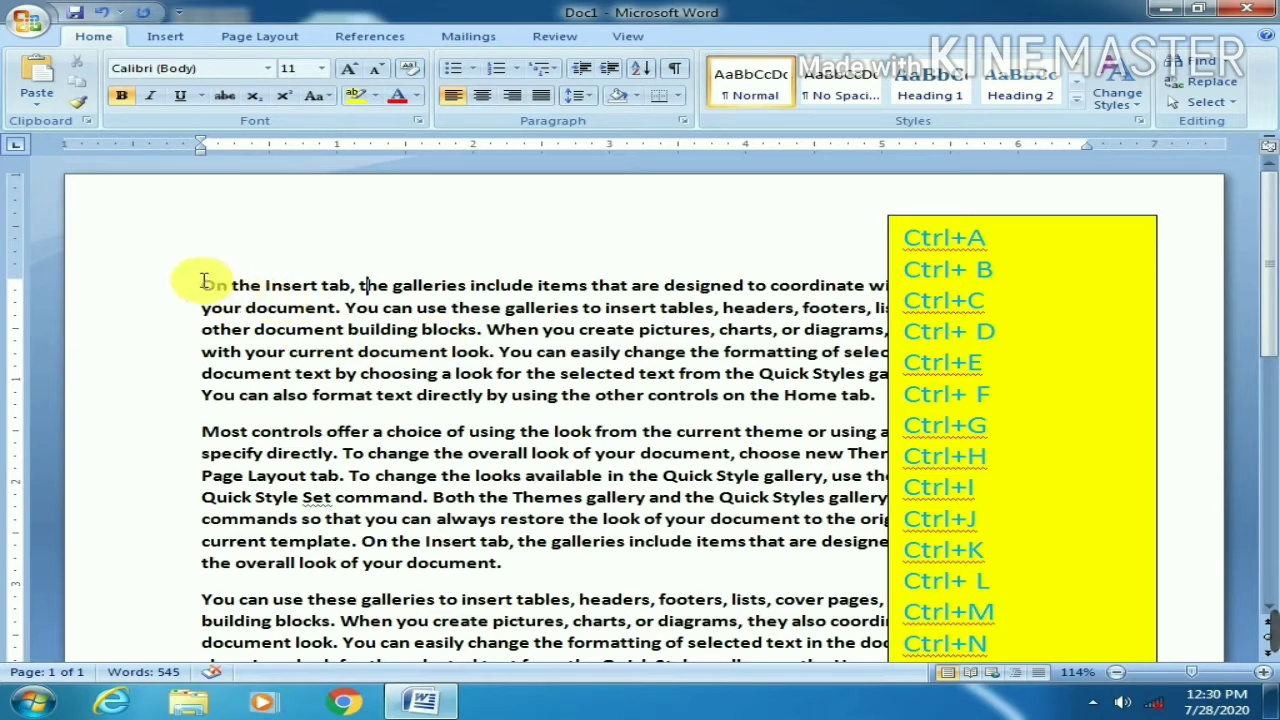
Copy "On the Insert tab" from the first line and paste it into a new paragraph at the end of the document
drag(203, 281, 353, 280)
key(ctrl+c)
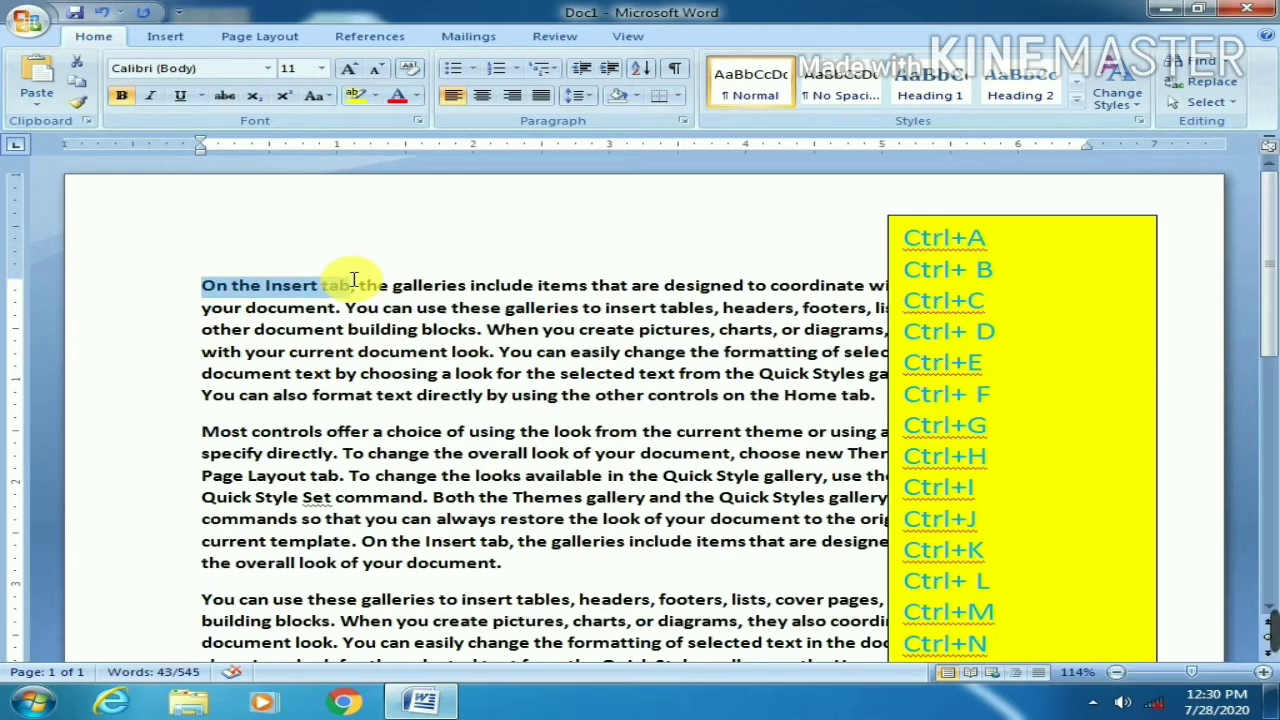
scroll(360, 286, down, 10)
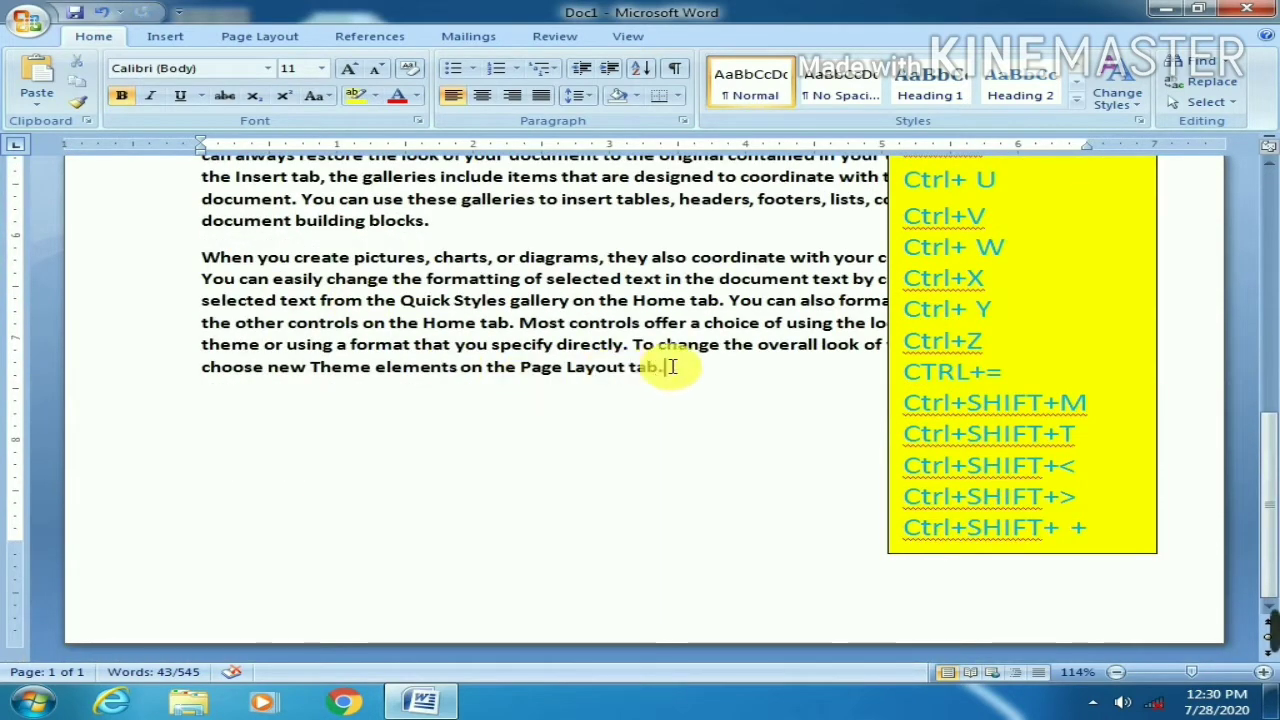
click(665, 367)
key(Return)
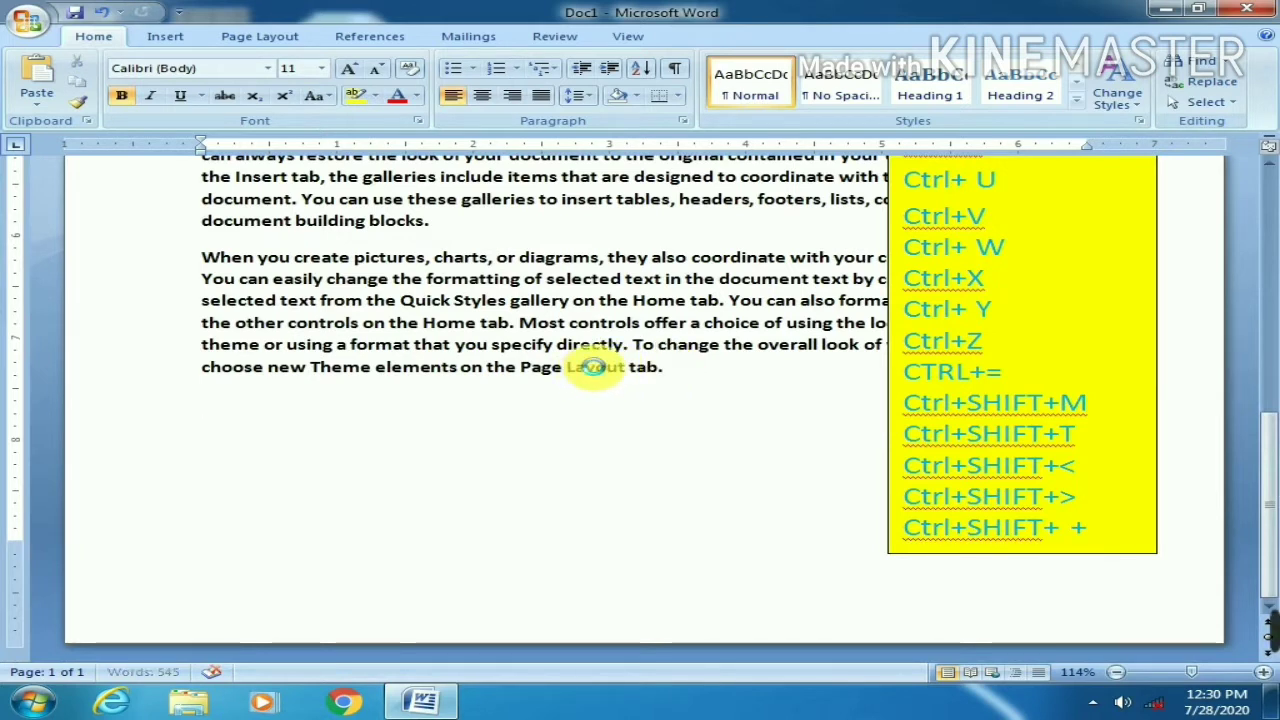
key(ctrl+v)
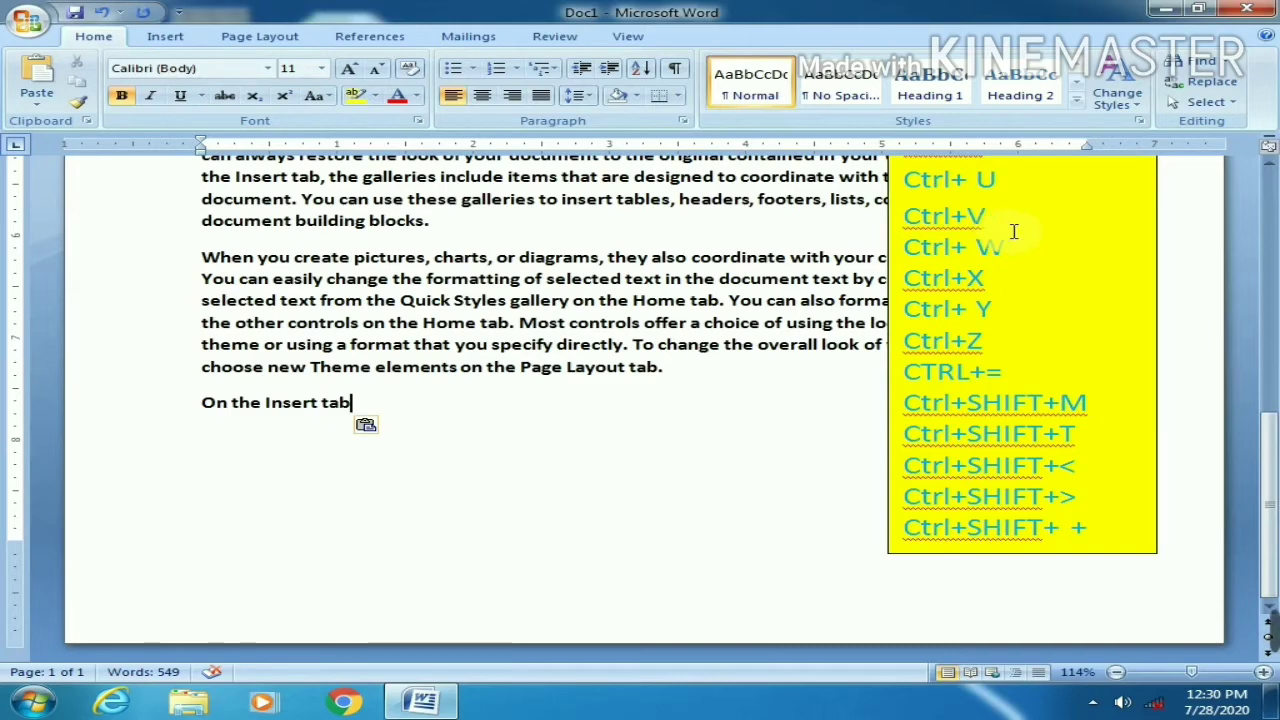
Open the Font dialog to view its formatting options, and close it without making changes
scroll(595, 300, up, 10)
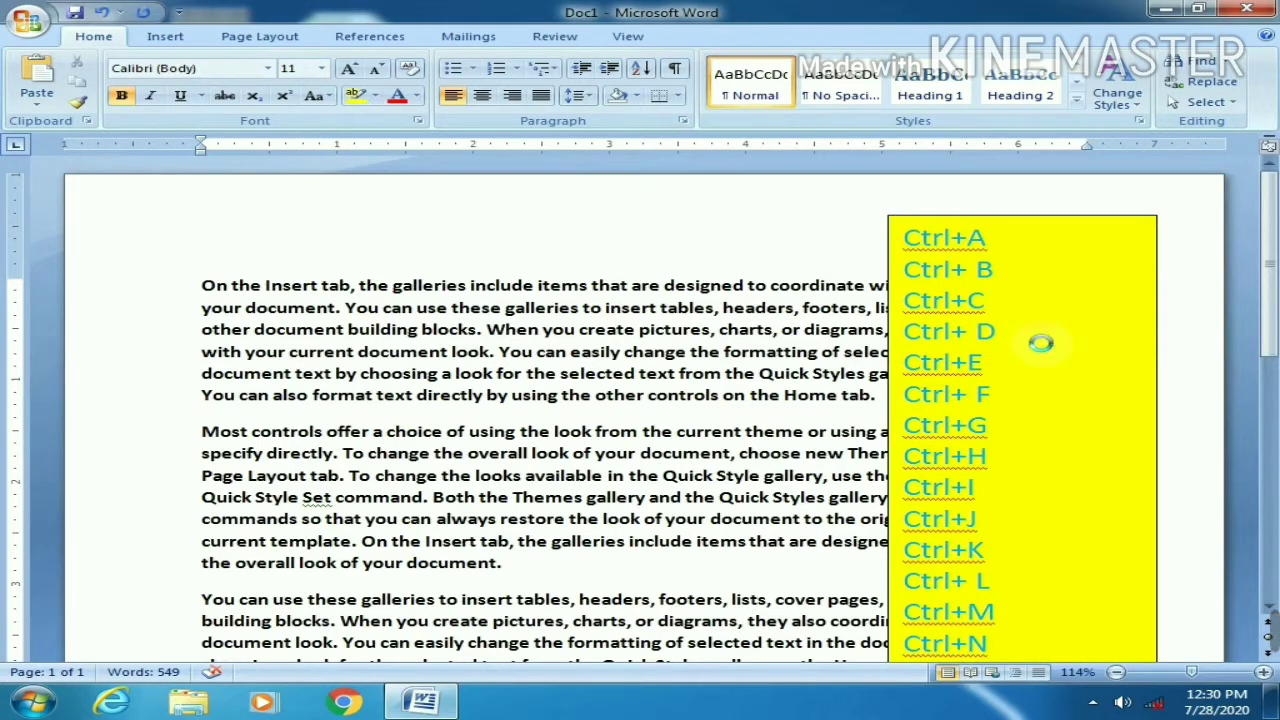
key(ctrl+d)
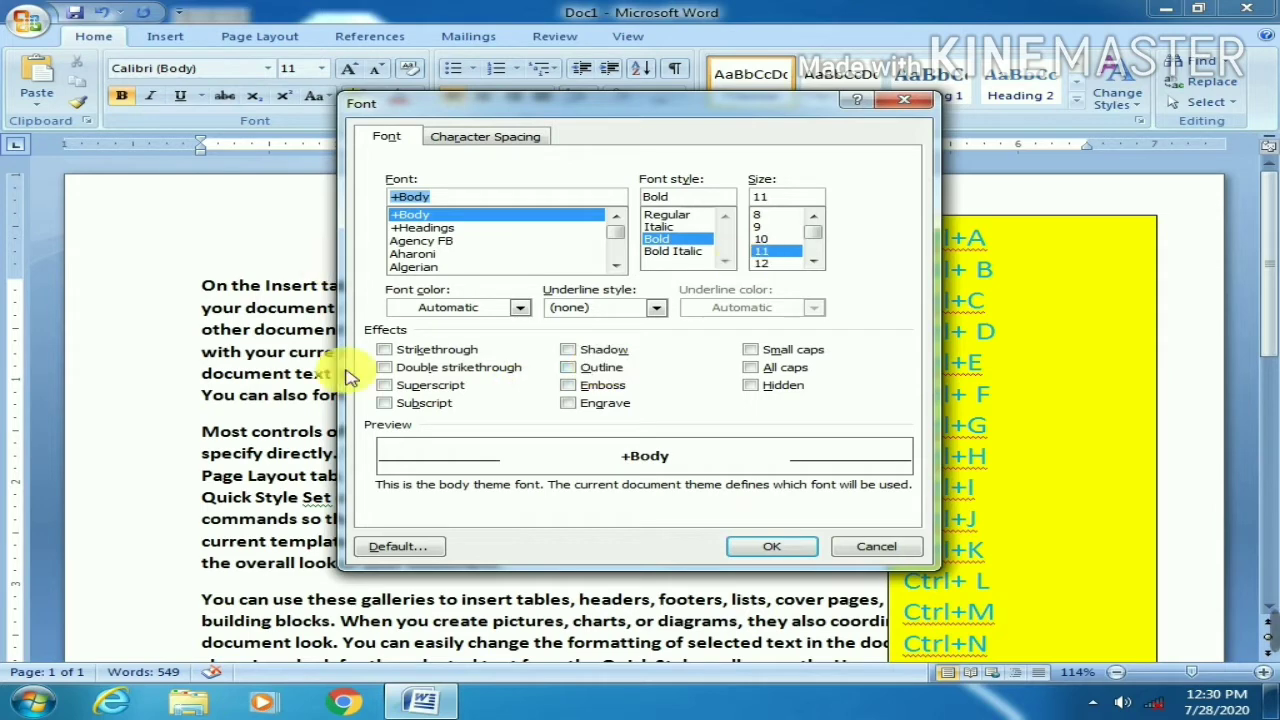
click(904, 100)
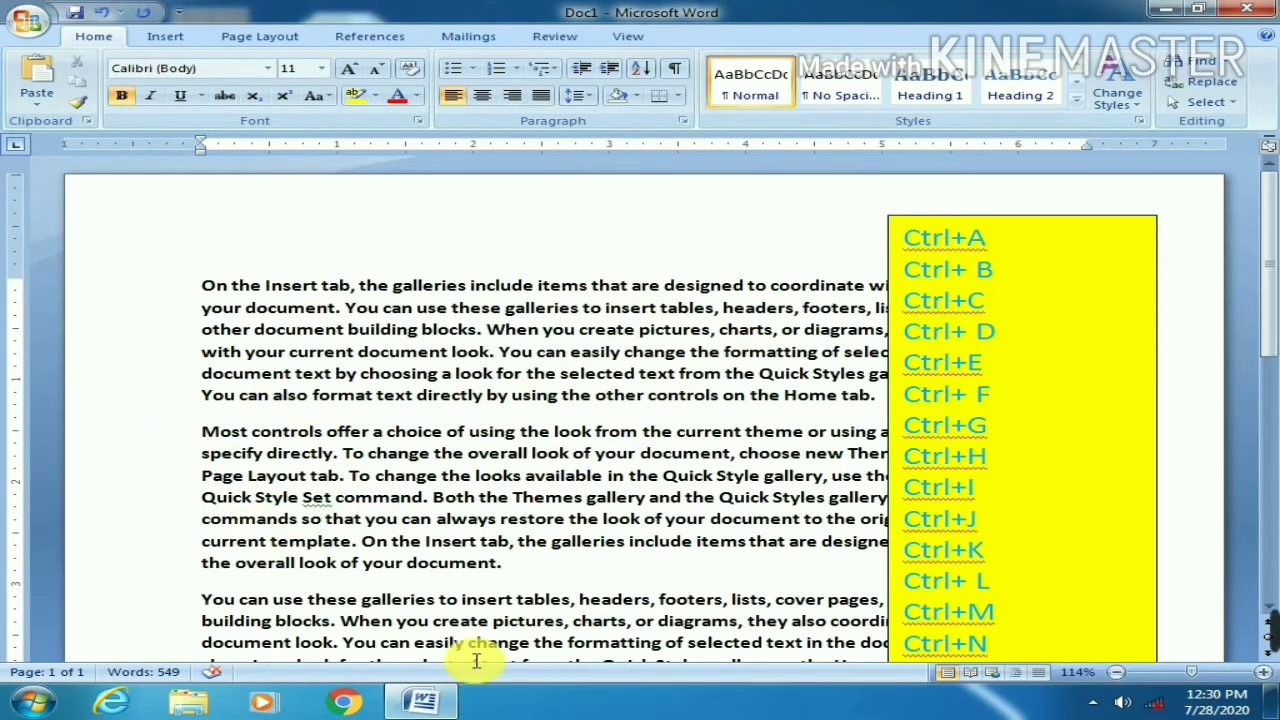
Move the yellow shortcut-list text box down the page so it no longer covers the first paragraph
click(1155, 677)
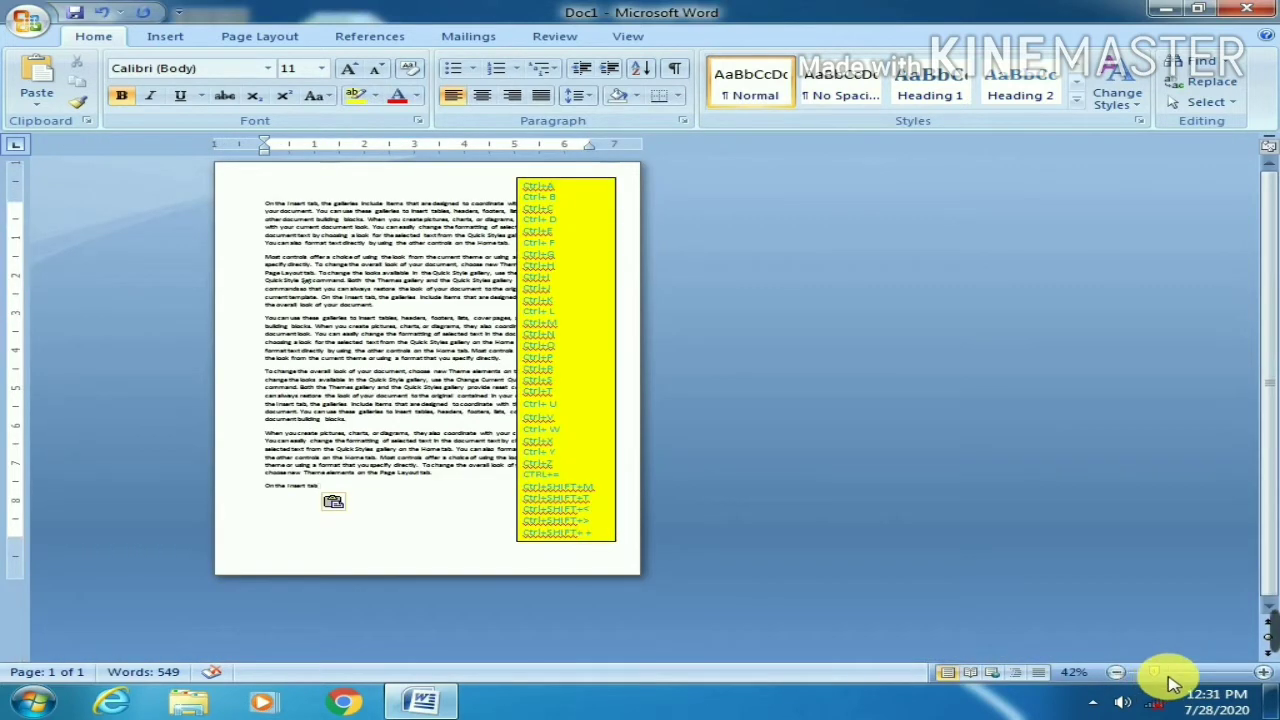
click(1174, 676)
scroll(925, 455, up, 5)
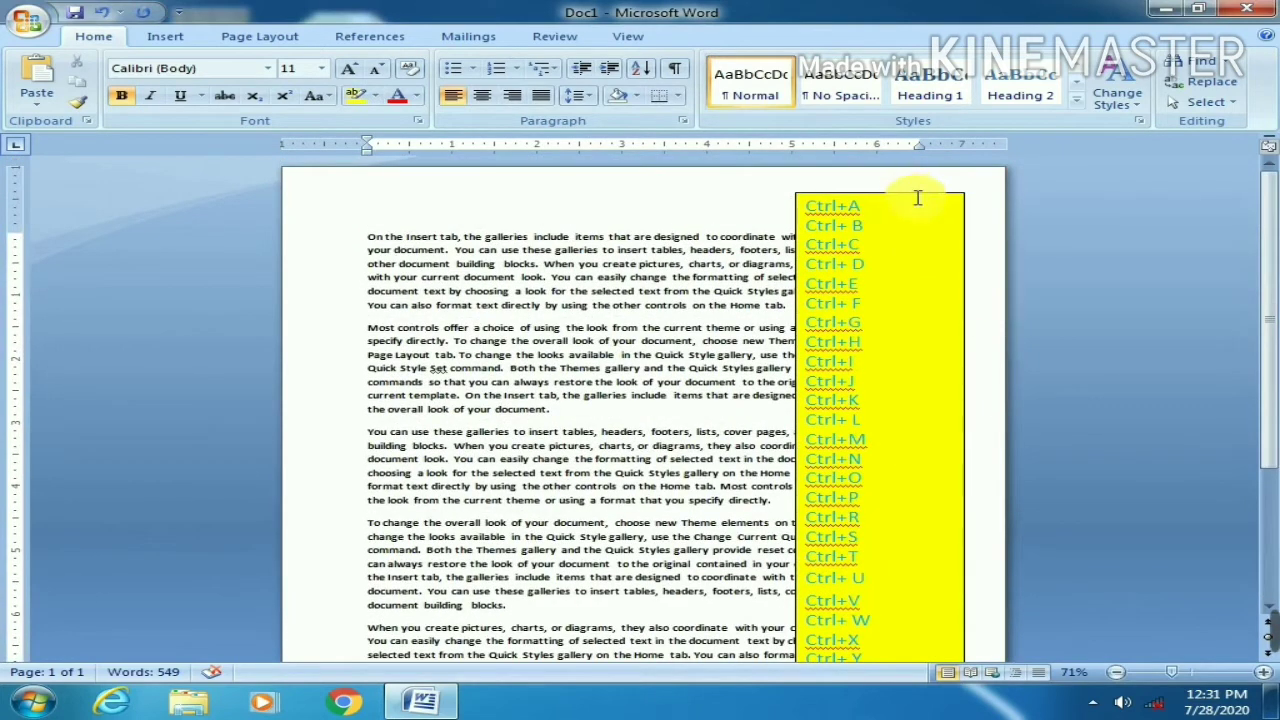
drag(920, 193, 1072, 201)
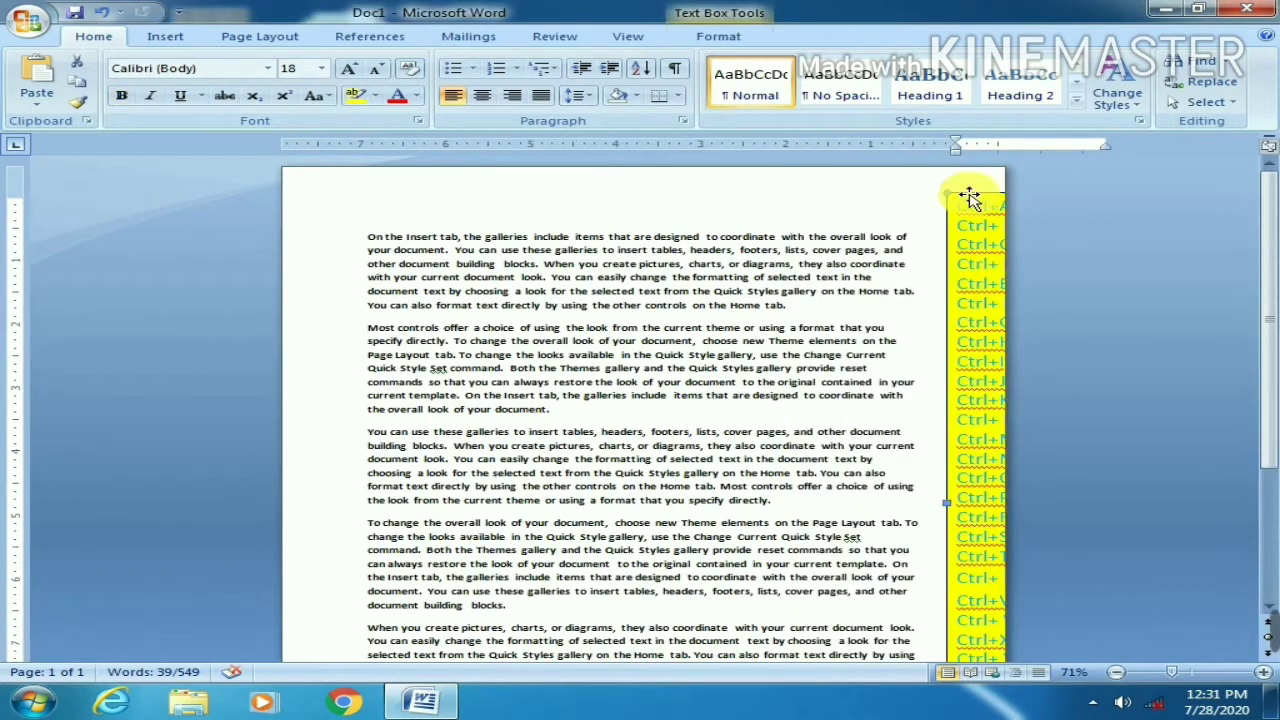
drag(971, 191, 829, 397)
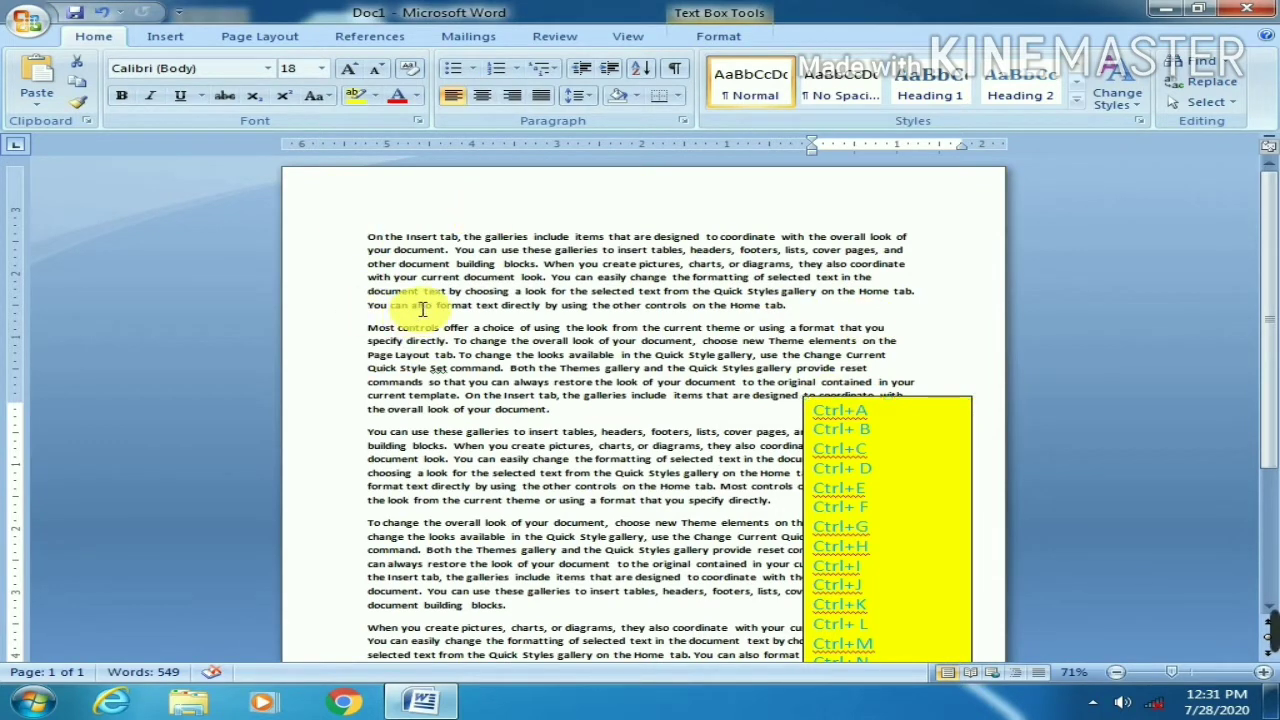
click(422, 308)
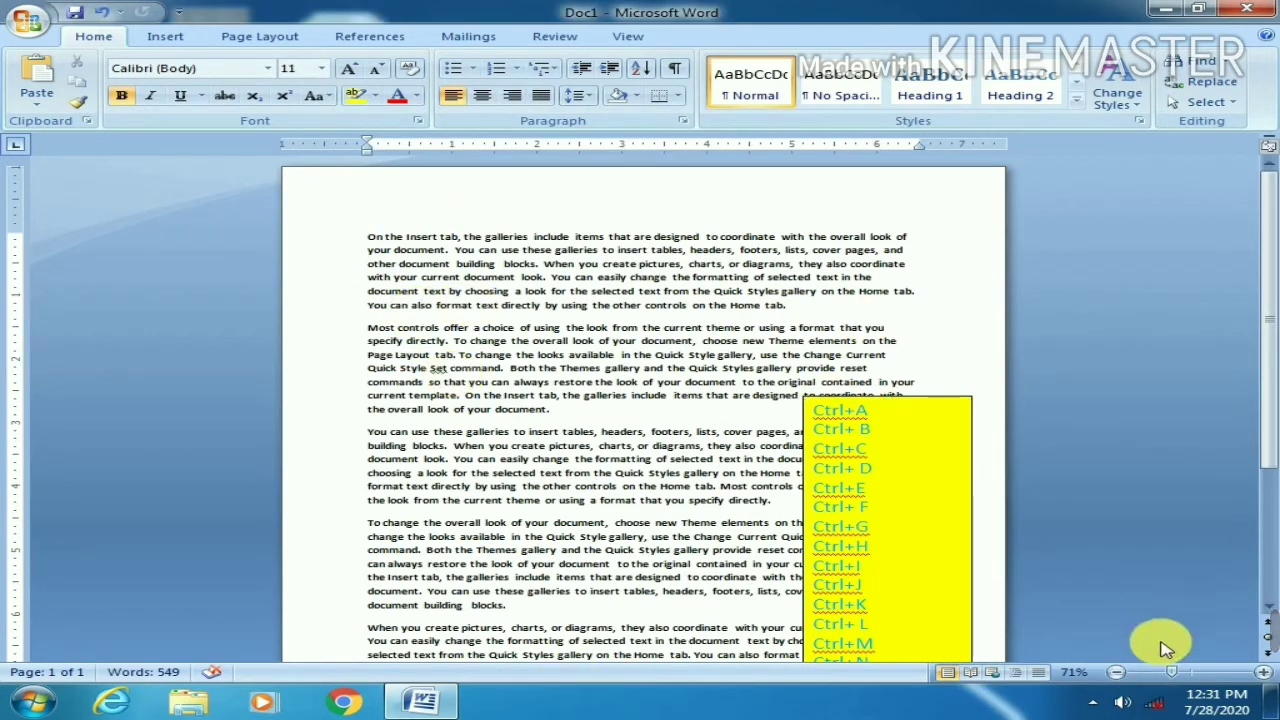
Zoom the document to fit the page width and return to the Home commands
click(1213, 674)
click(1198, 674)
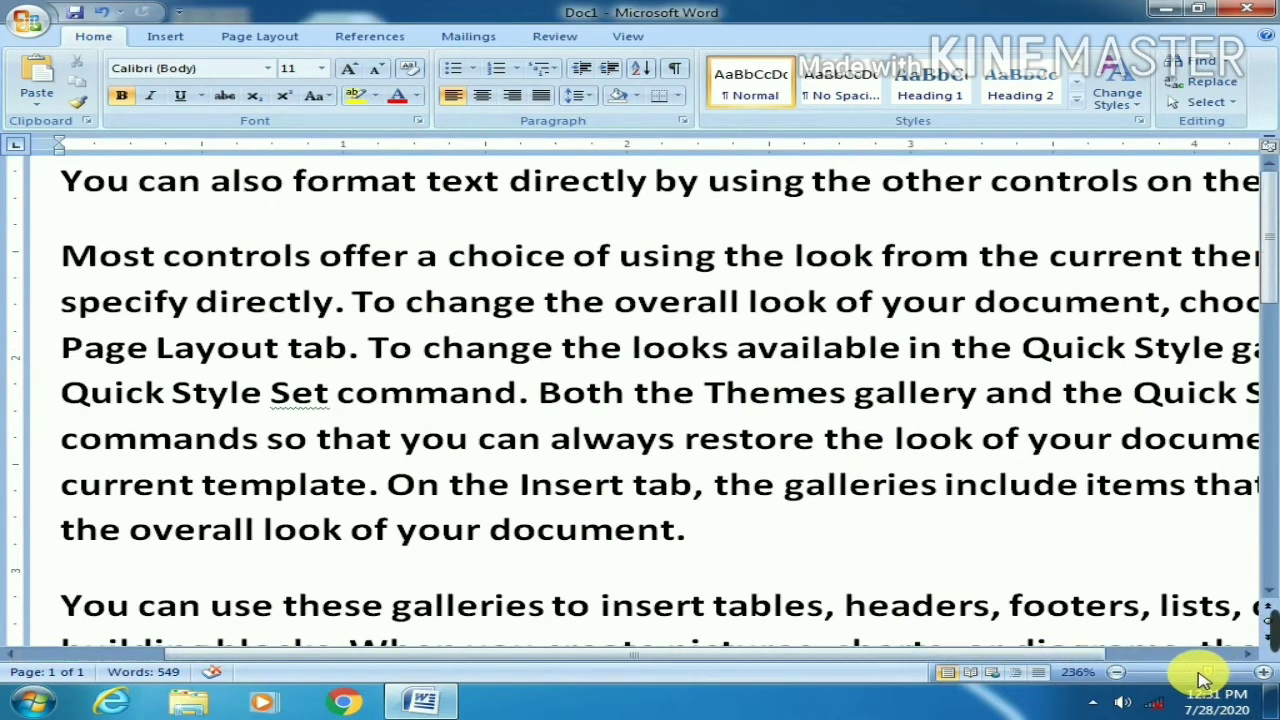
click(628, 36)
click(745, 102)
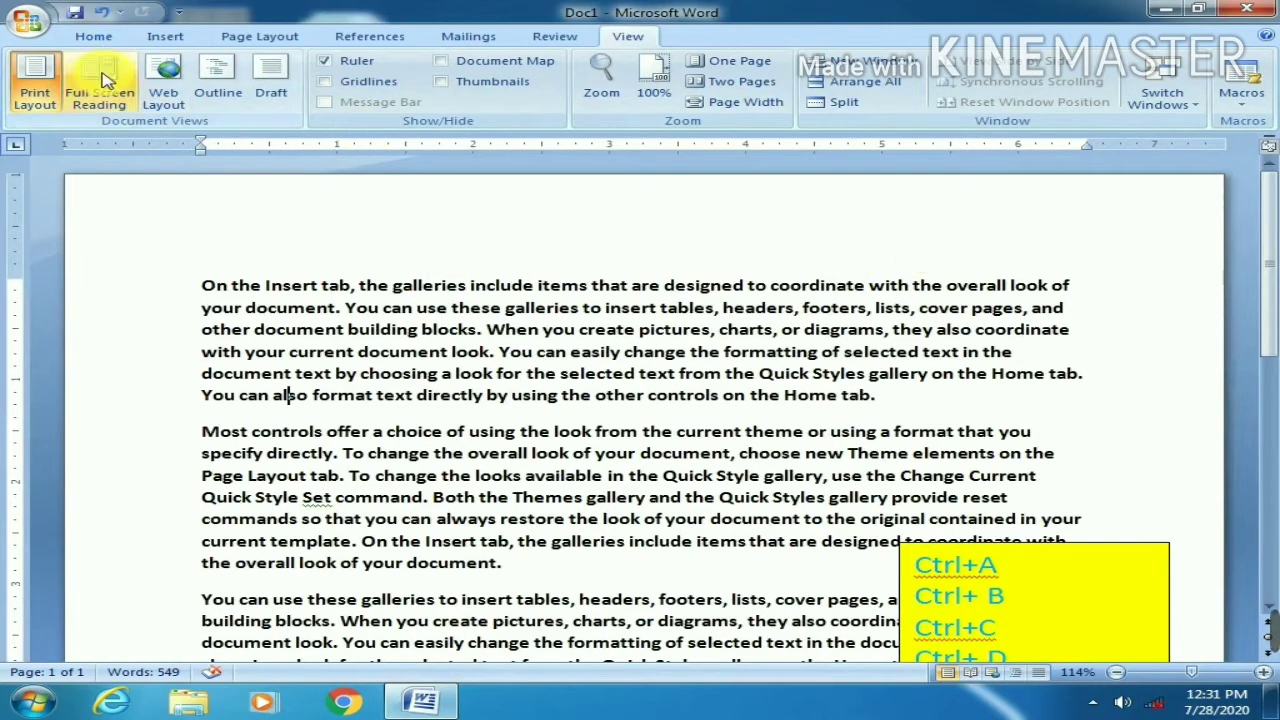
click(88, 36)
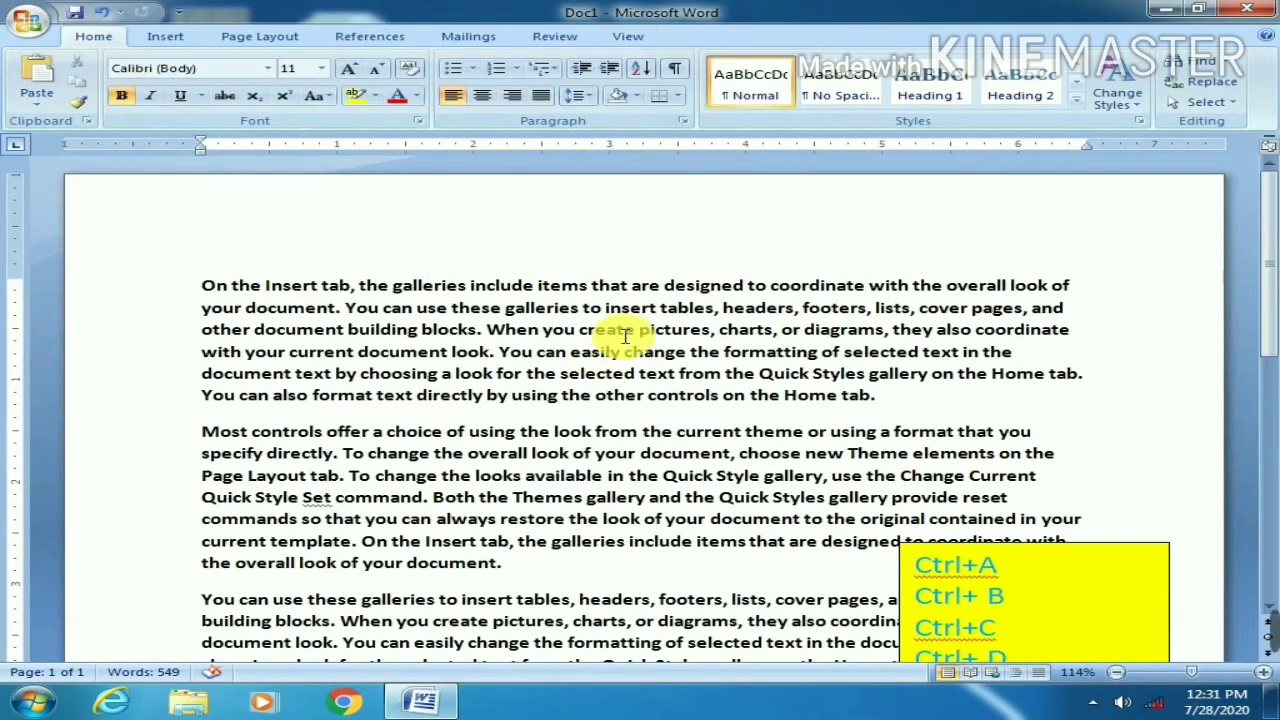
Select the whole first paragraph and center it
scroll(610, 320, down, 2)
scroll(625, 333, up, 3)
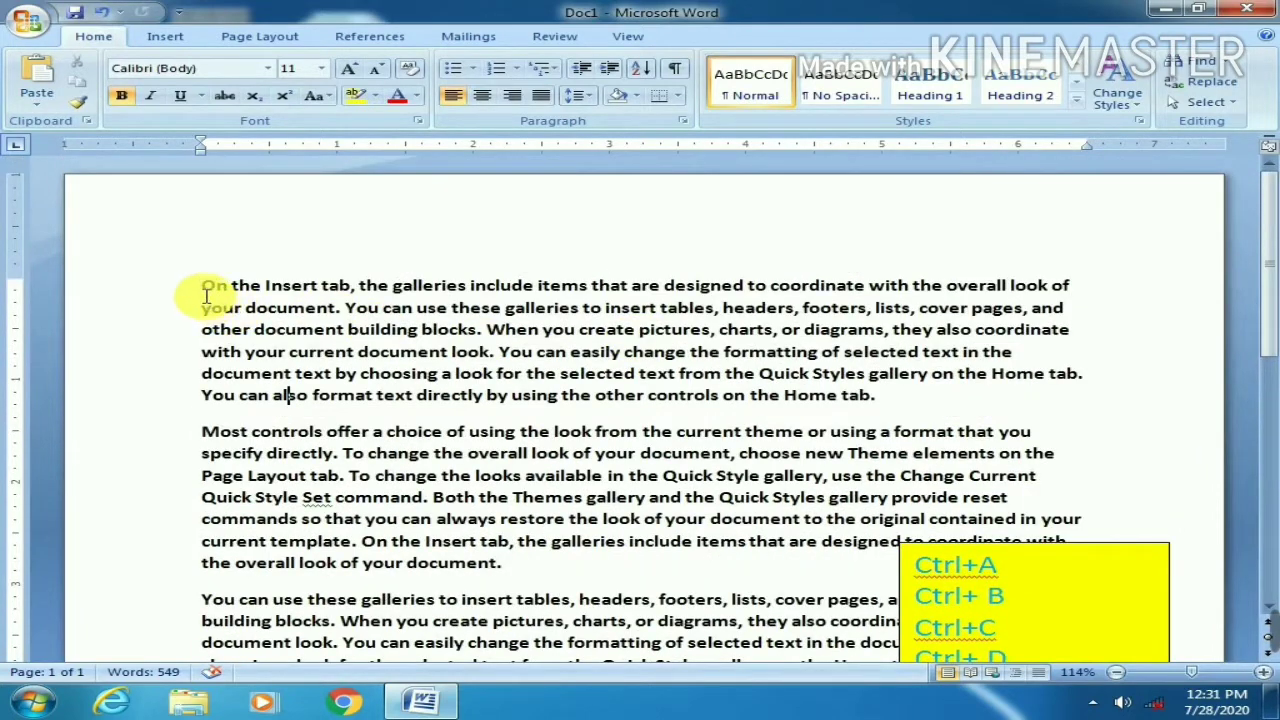
drag(200, 285, 882, 405)
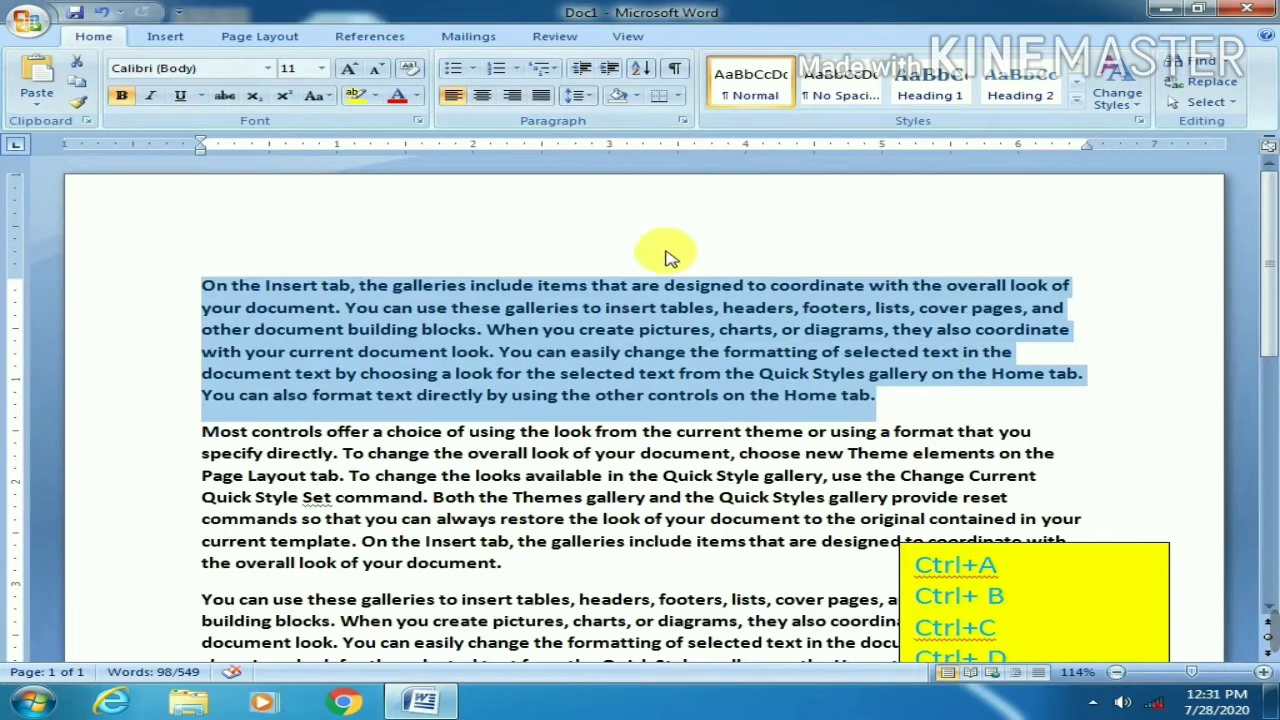
key(ctrl+e)
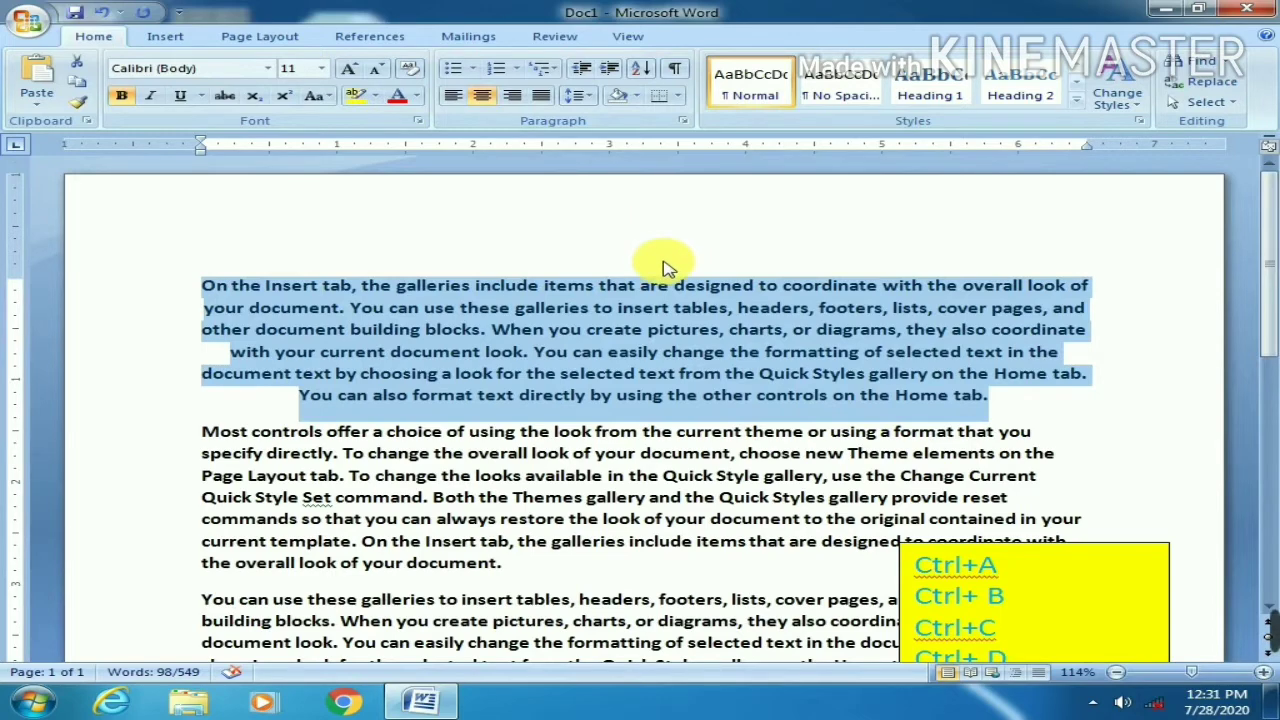
Left-align the selected first paragraph and finish by right-aligning it
scroll(668, 260, down, 4)
scroll(665, 262, up, 4)
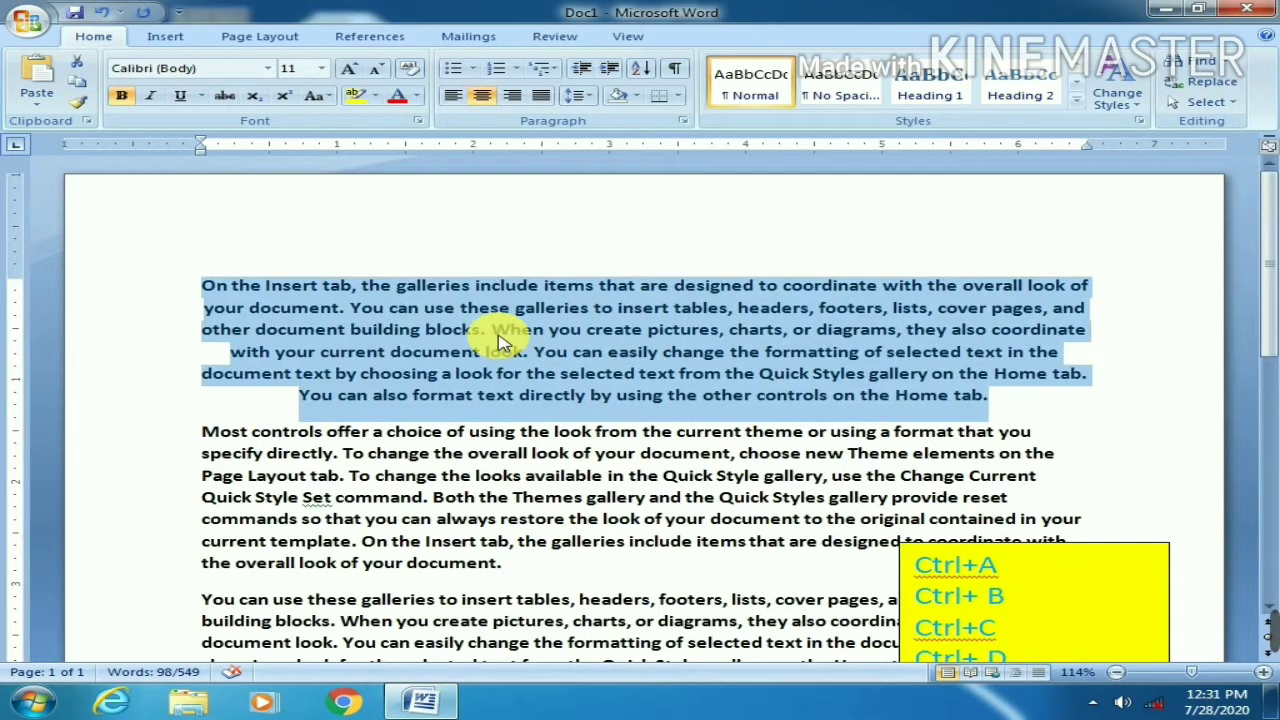
key(ctrl+l)
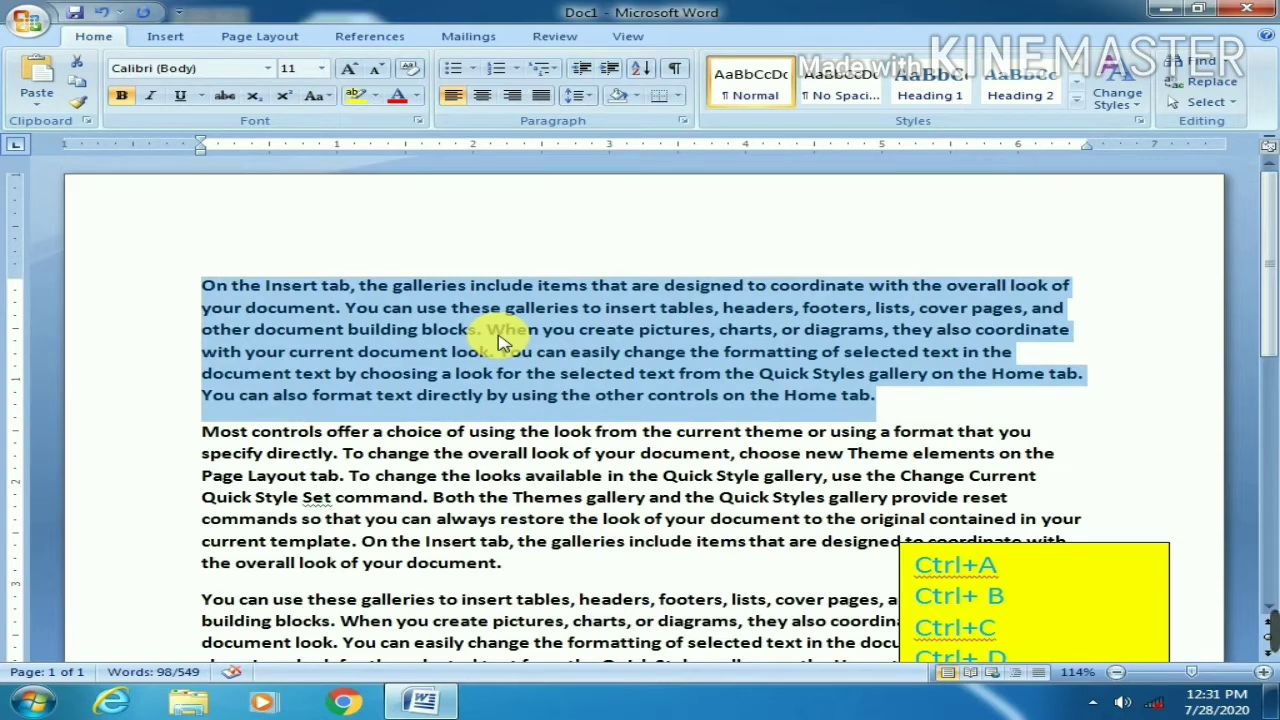
key(ctrl+r)
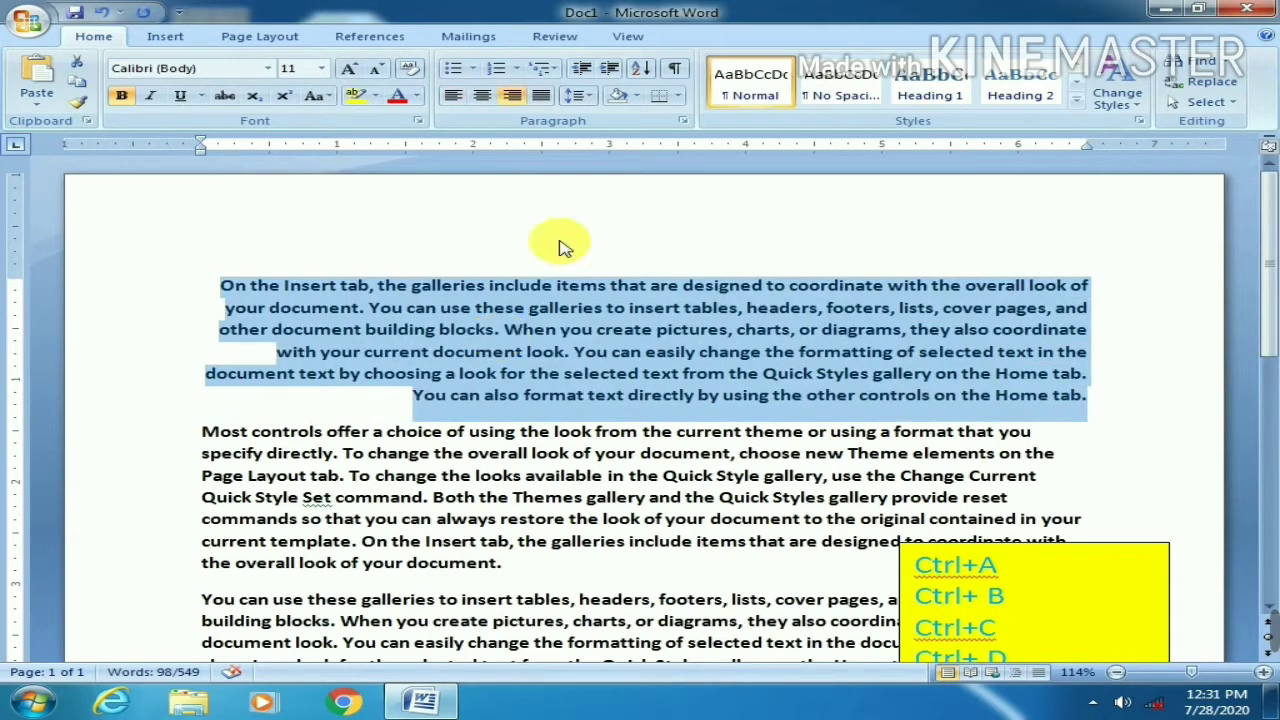
Look through the shortcut list in the yellow text box, and deselect the first paragraph
scroll(580, 297, down, 9)
scroll(702, 318, up, 5)
scroll(702, 318, up, 1)
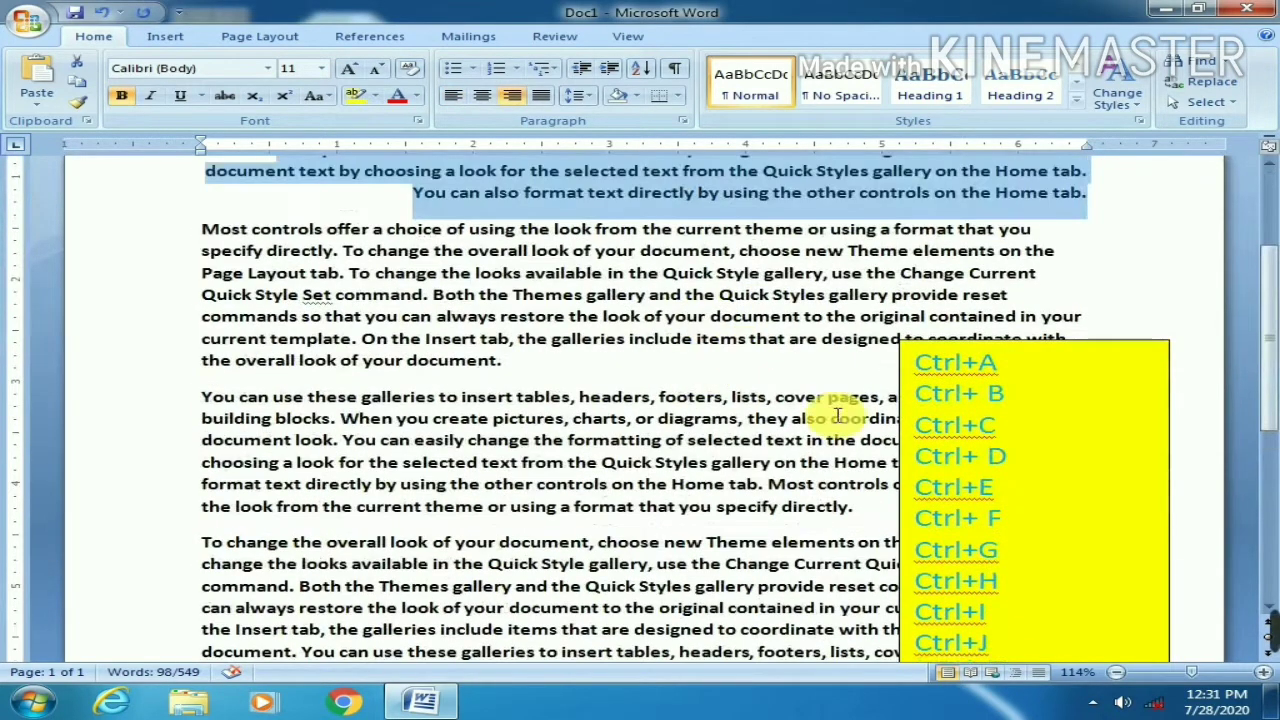
scroll(890, 484, down, 2)
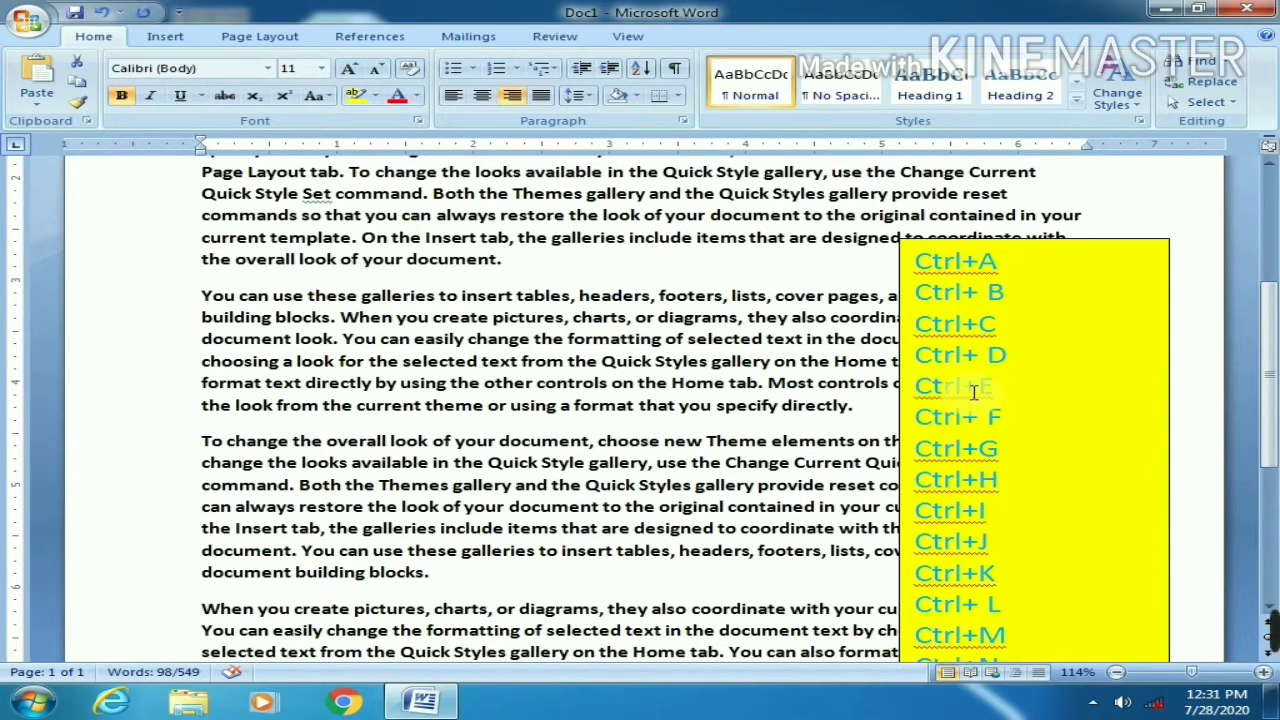
scroll(973, 392, down, 3)
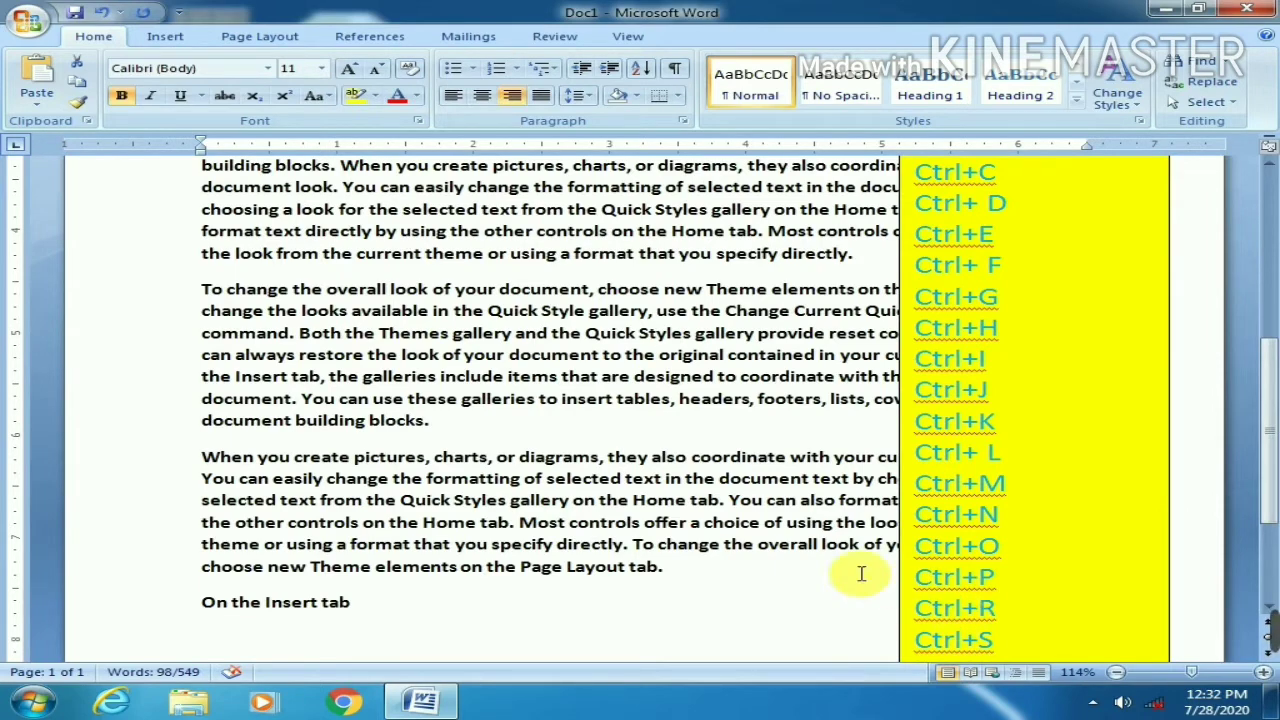
scroll(620, 495, up, 7)
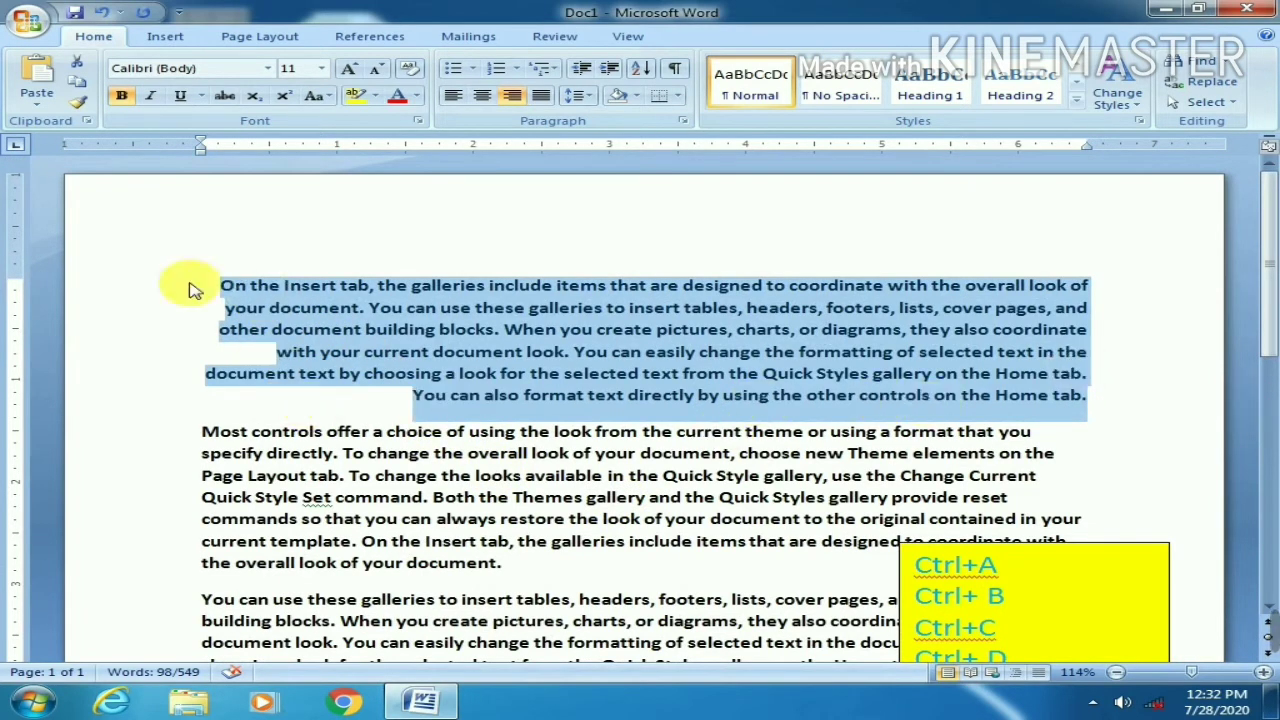
click(224, 285)
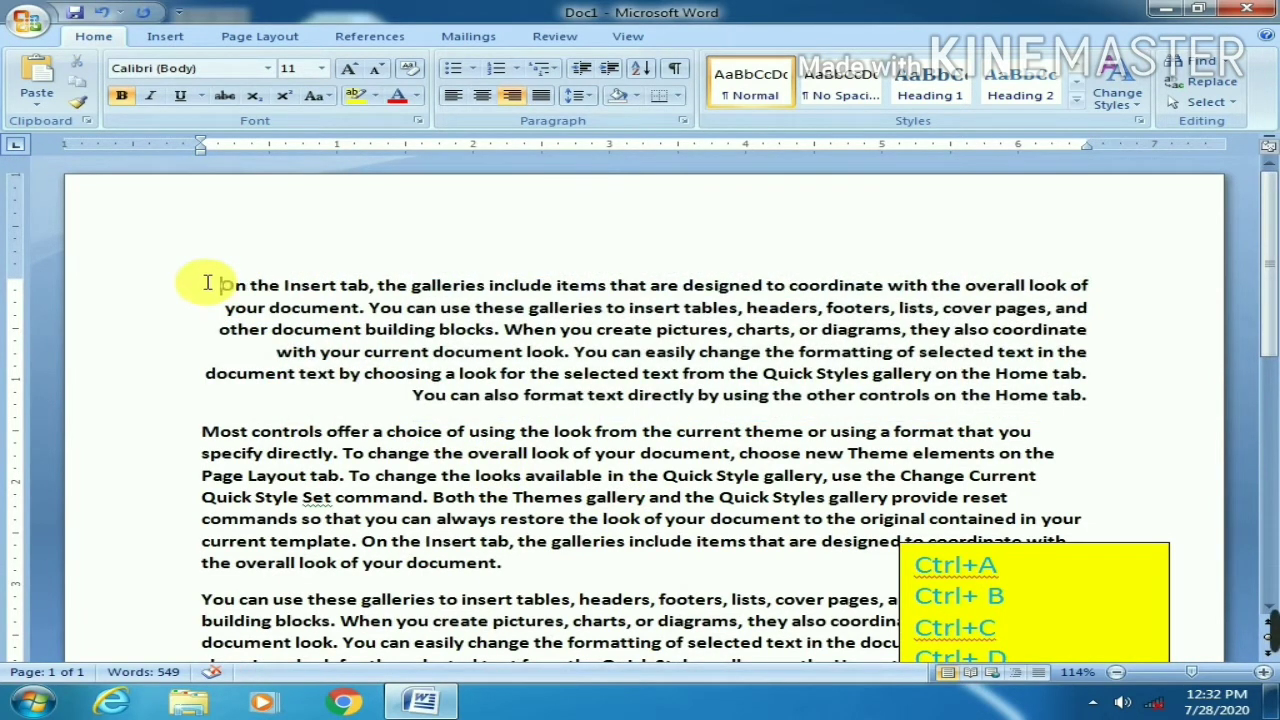
Justify the whole first paragraph, and deselect it
drag(214, 284, 1089, 394)
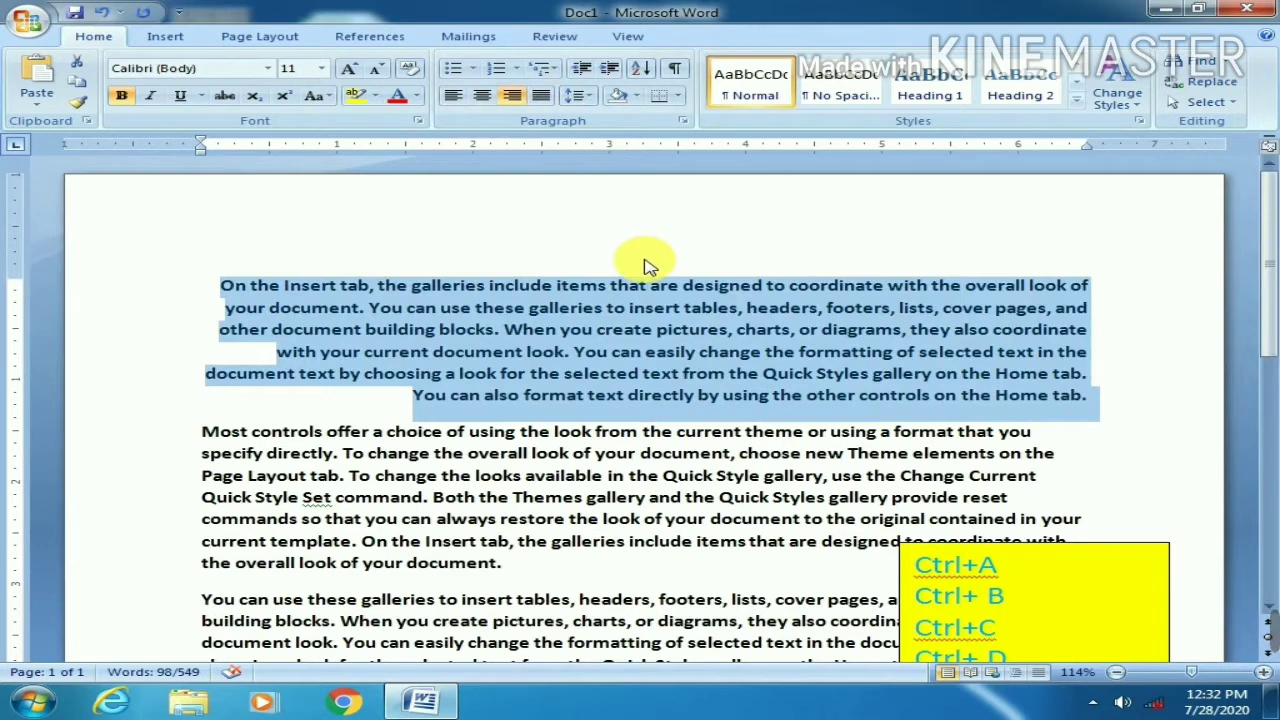
key(ctrl+j)
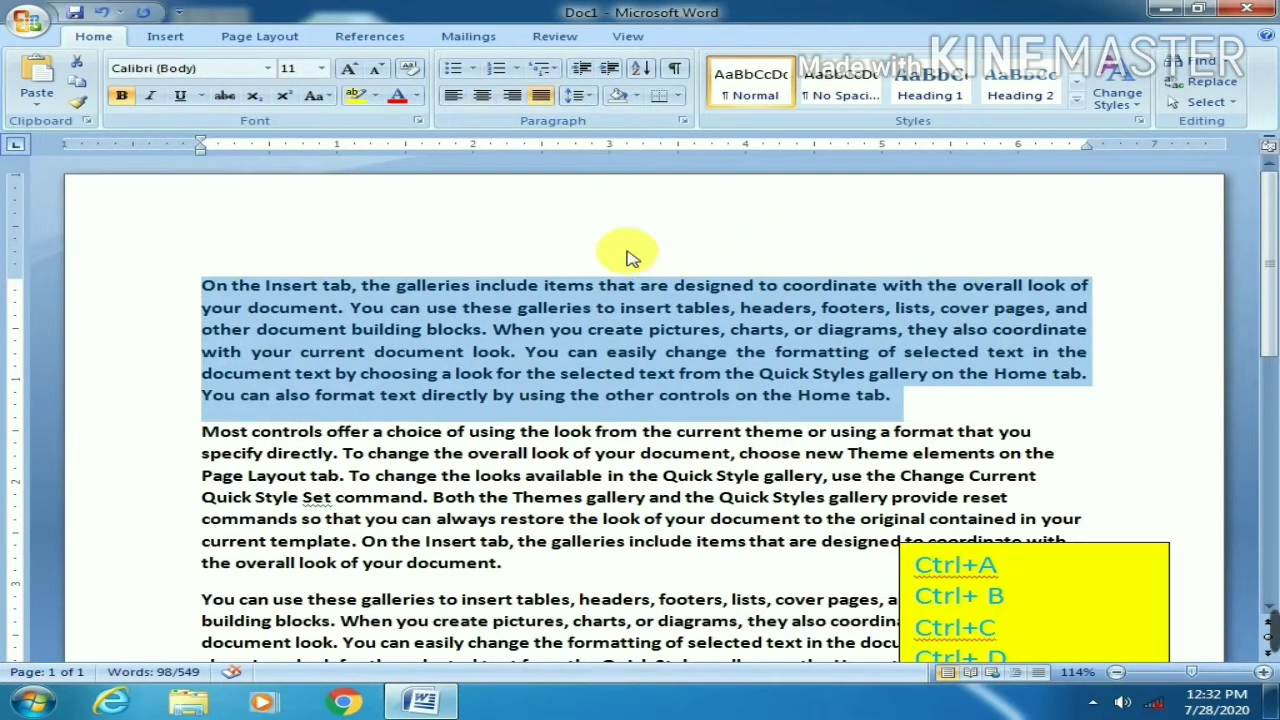
scroll(972, 487, down, 5)
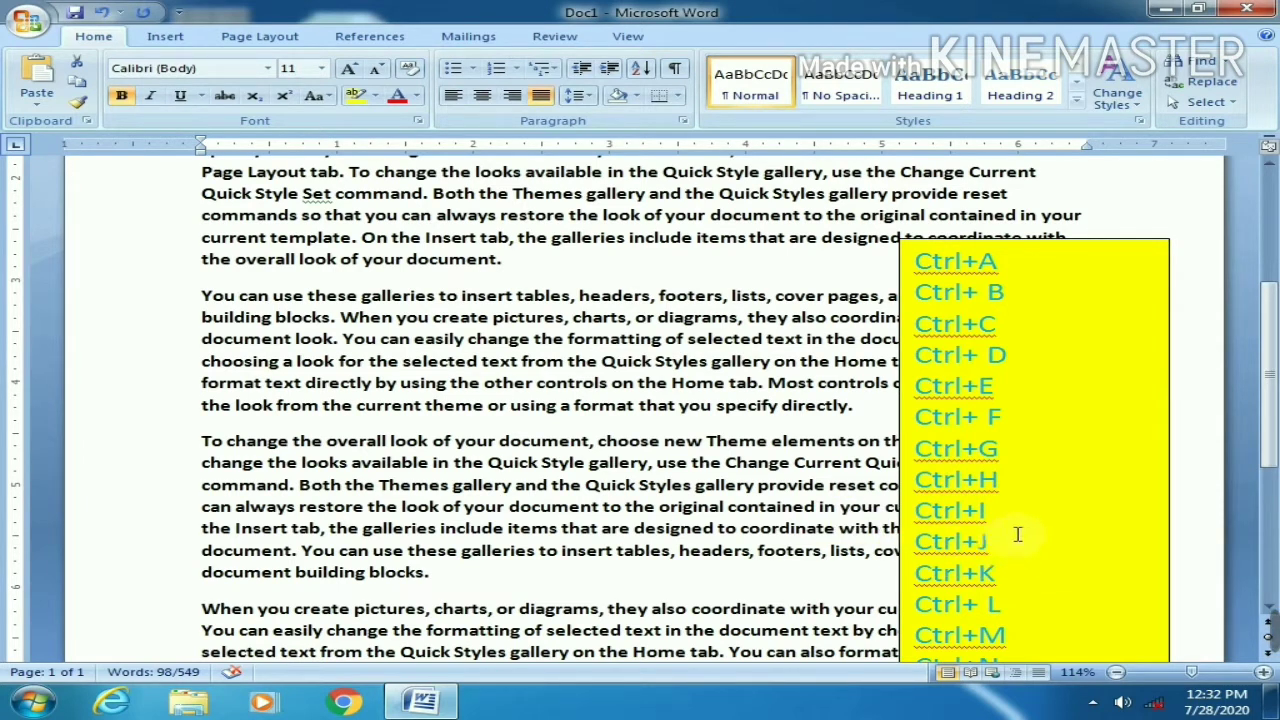
scroll(1037, 405, up, 2)
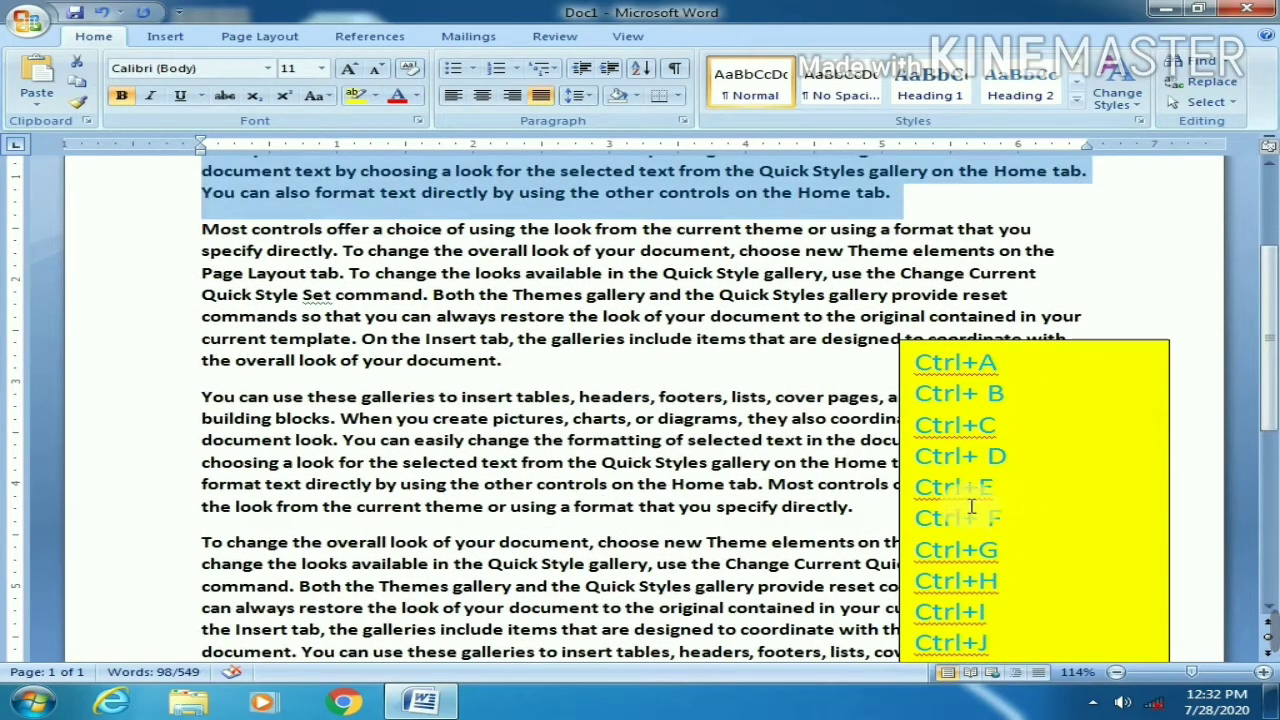
scroll(475, 430, up, 4)
click(576, 474)
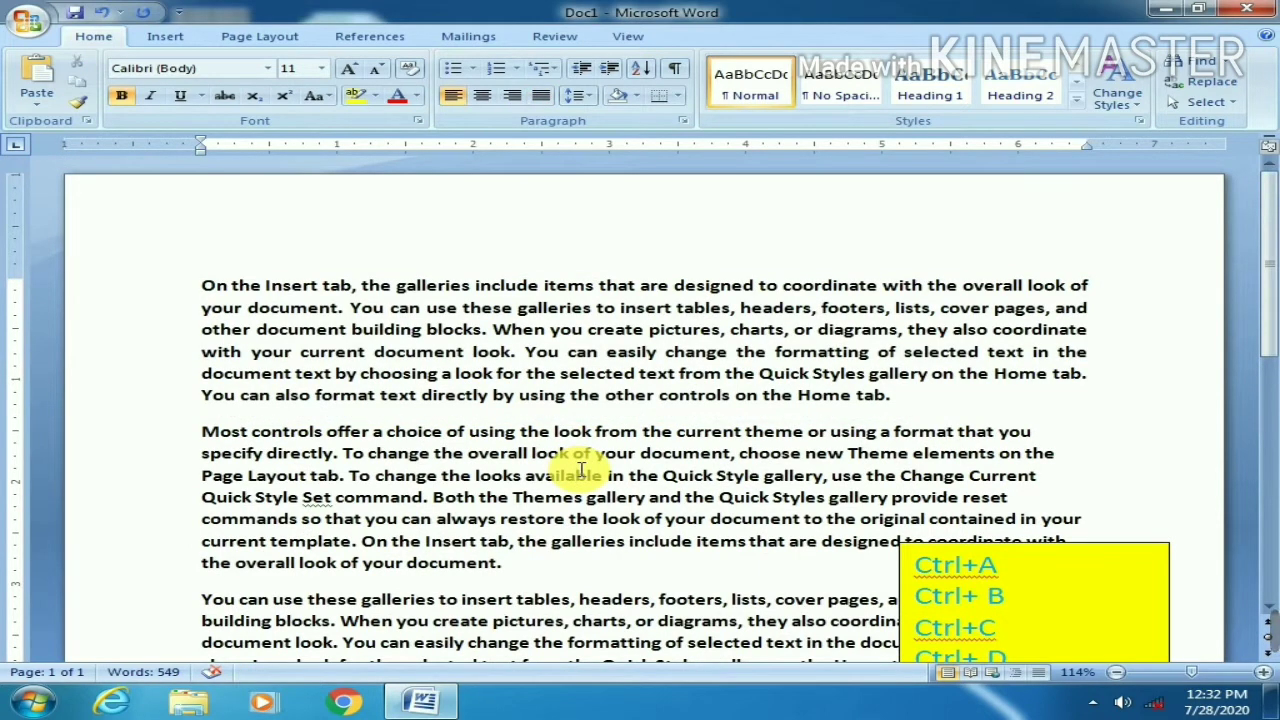
Find all occurrences of "ON" in the main document, look through the matches, and clear the selection
key(ctrl+f)
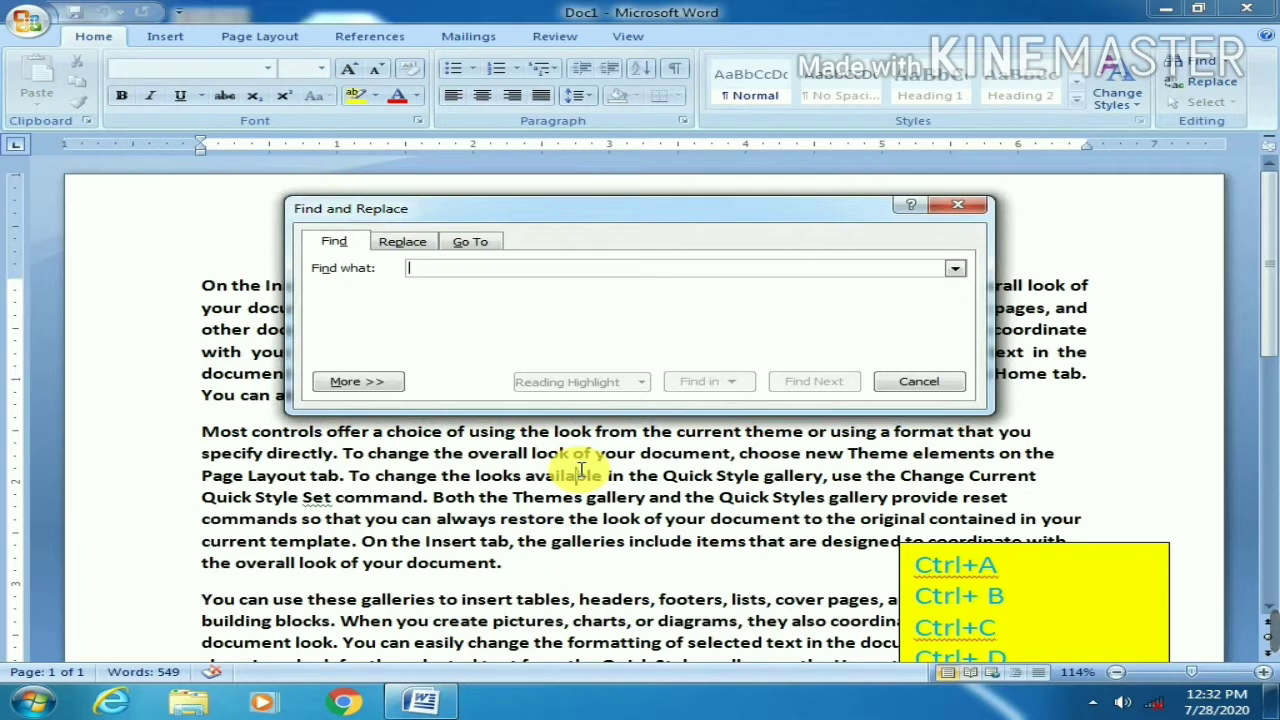
text(ON)
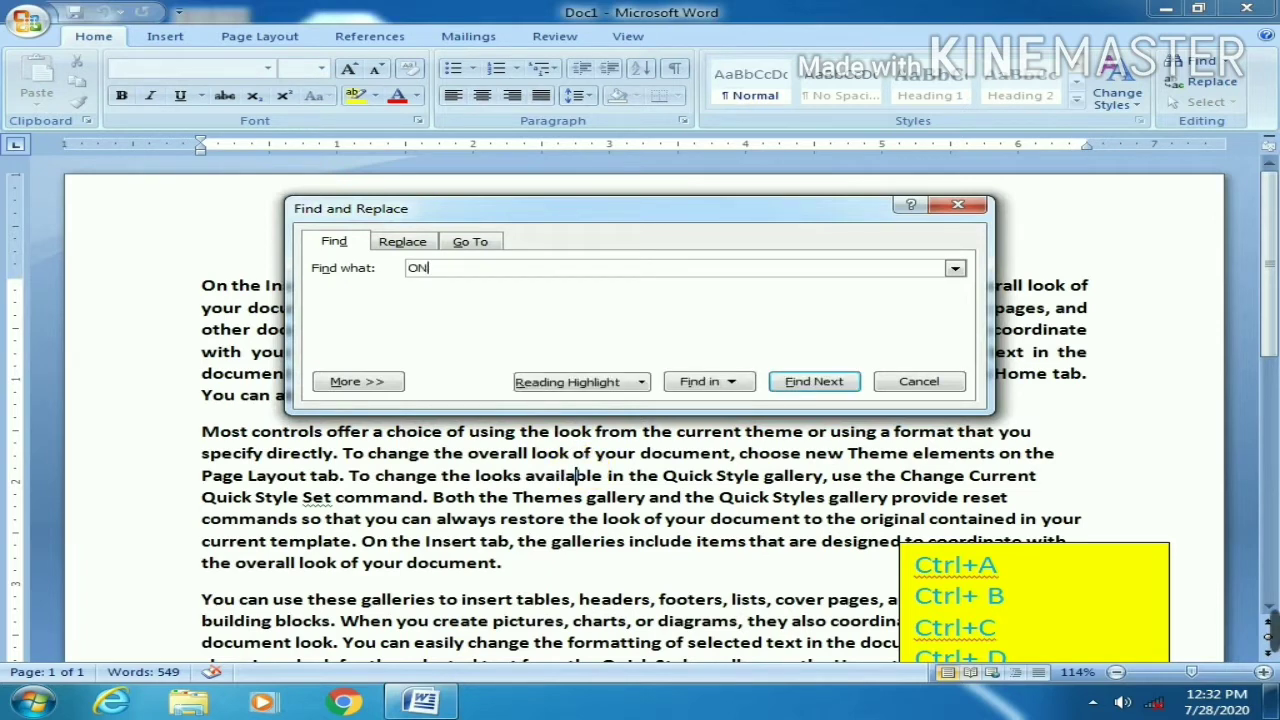
click(700, 382)
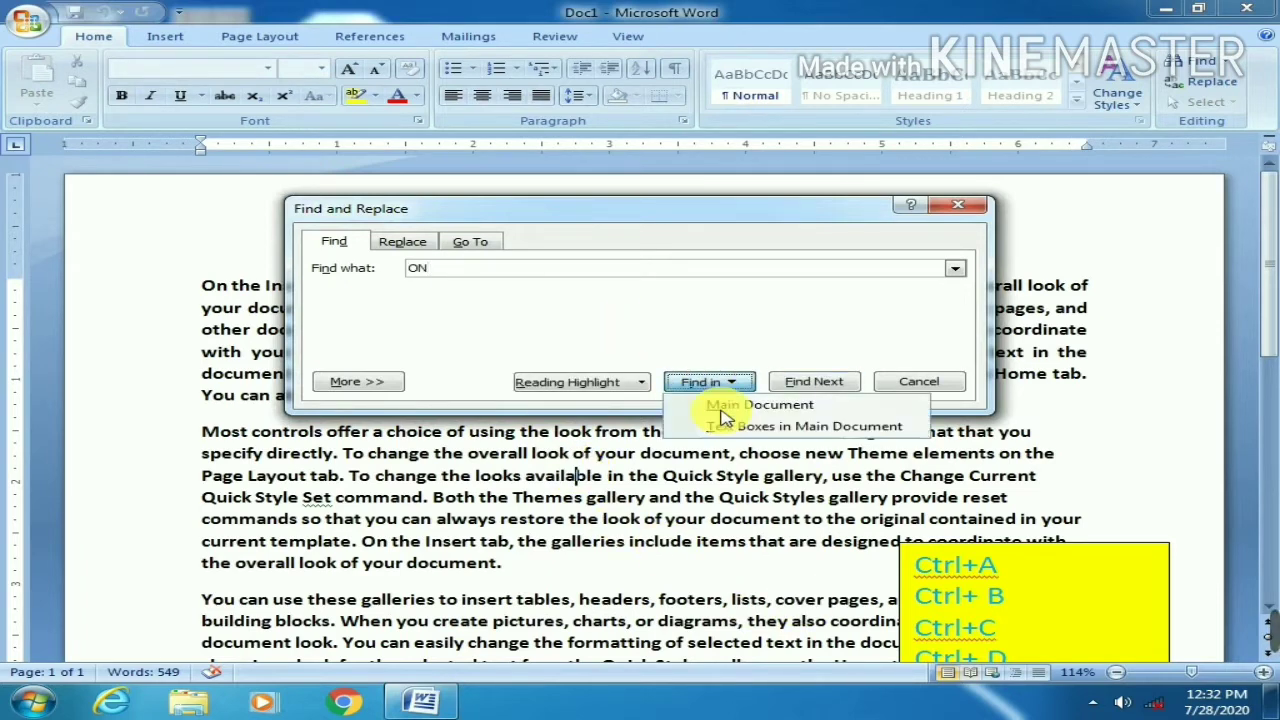
click(758, 405)
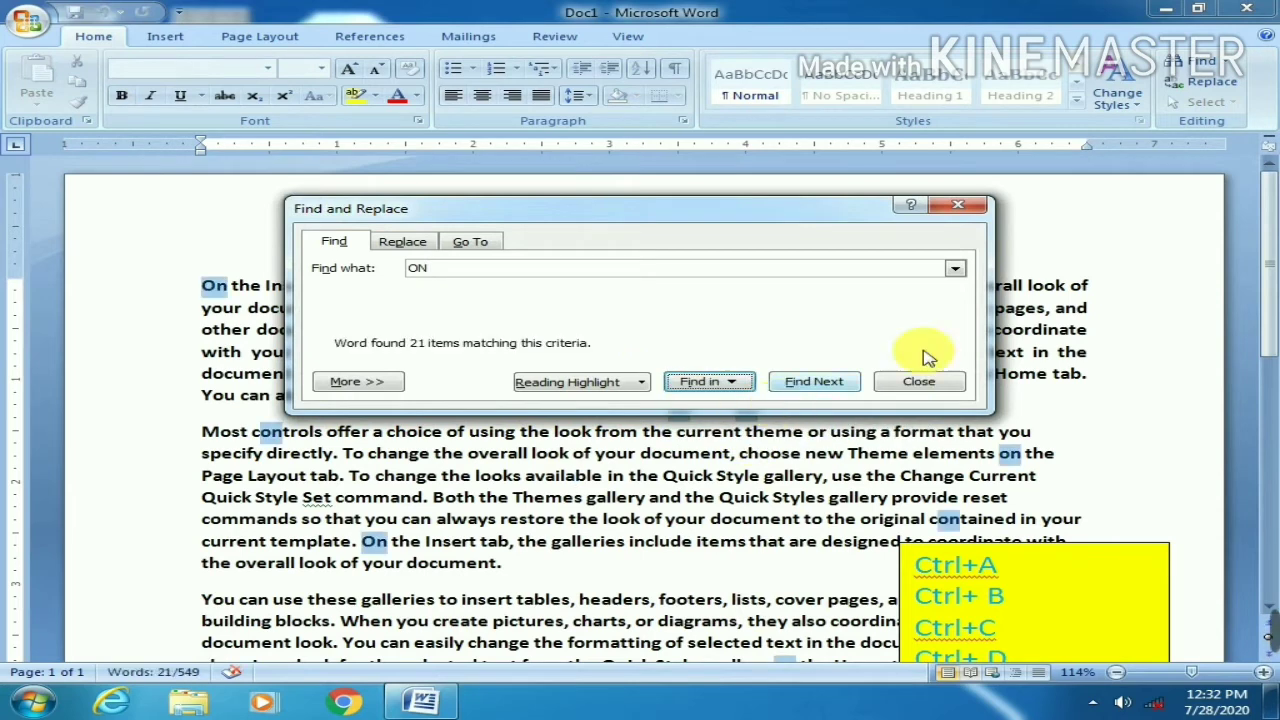
click(958, 205)
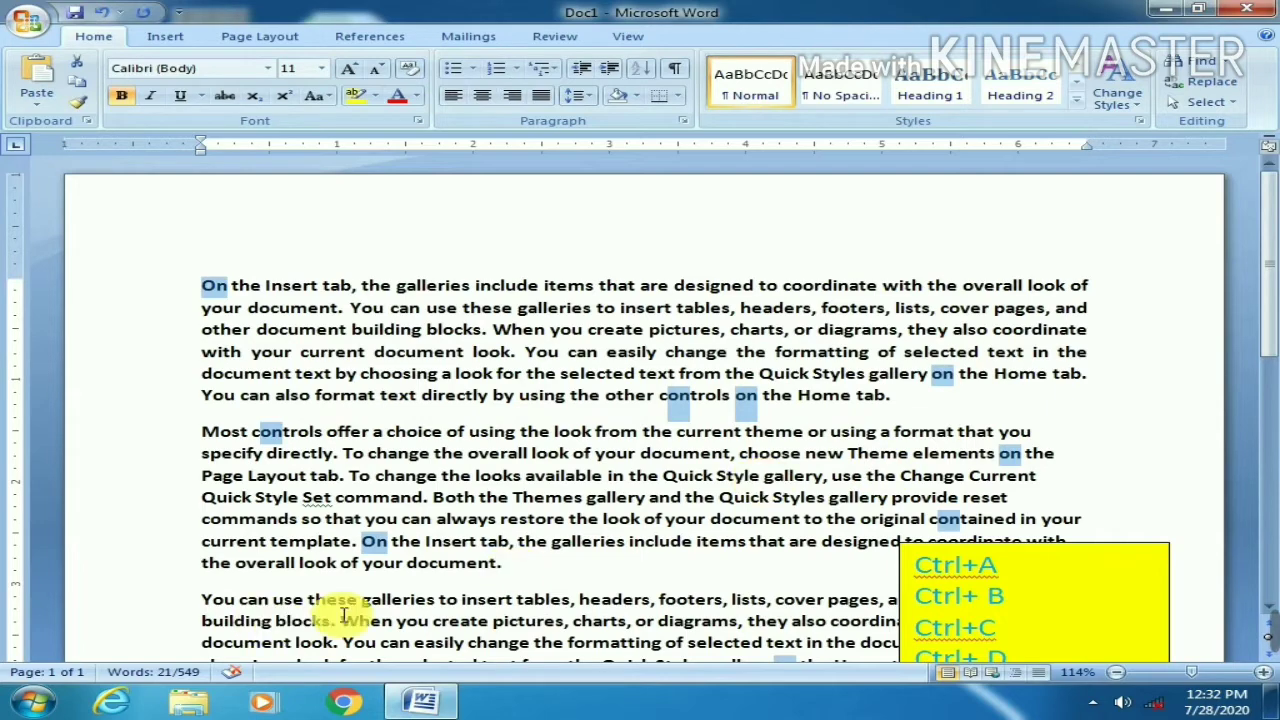
scroll(527, 430, down, 3)
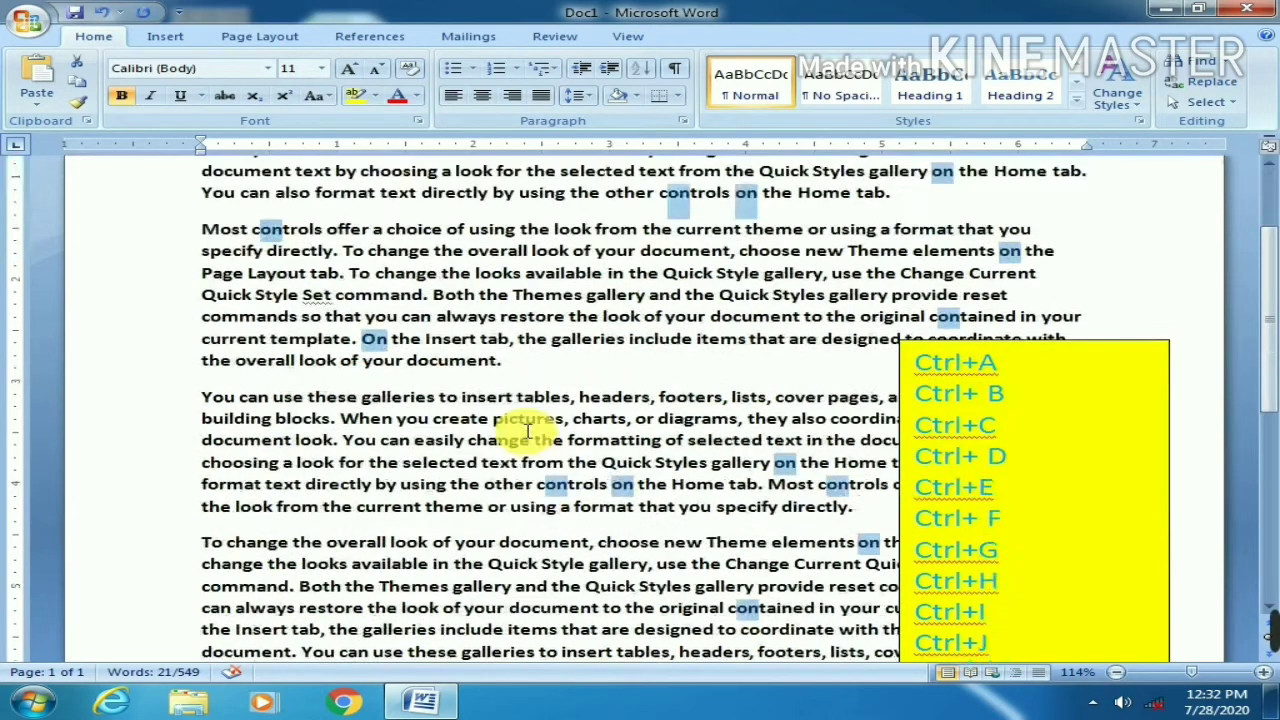
scroll(527, 430, down, 4)
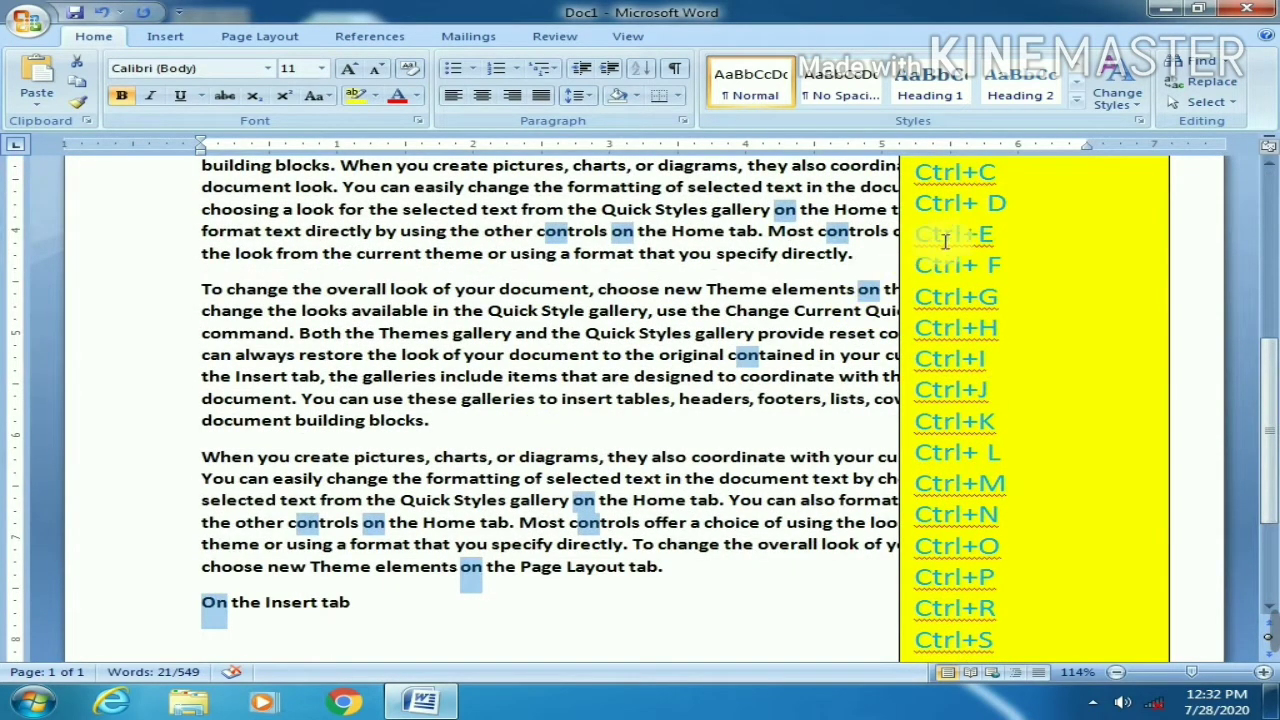
scroll(601, 340, up, 3)
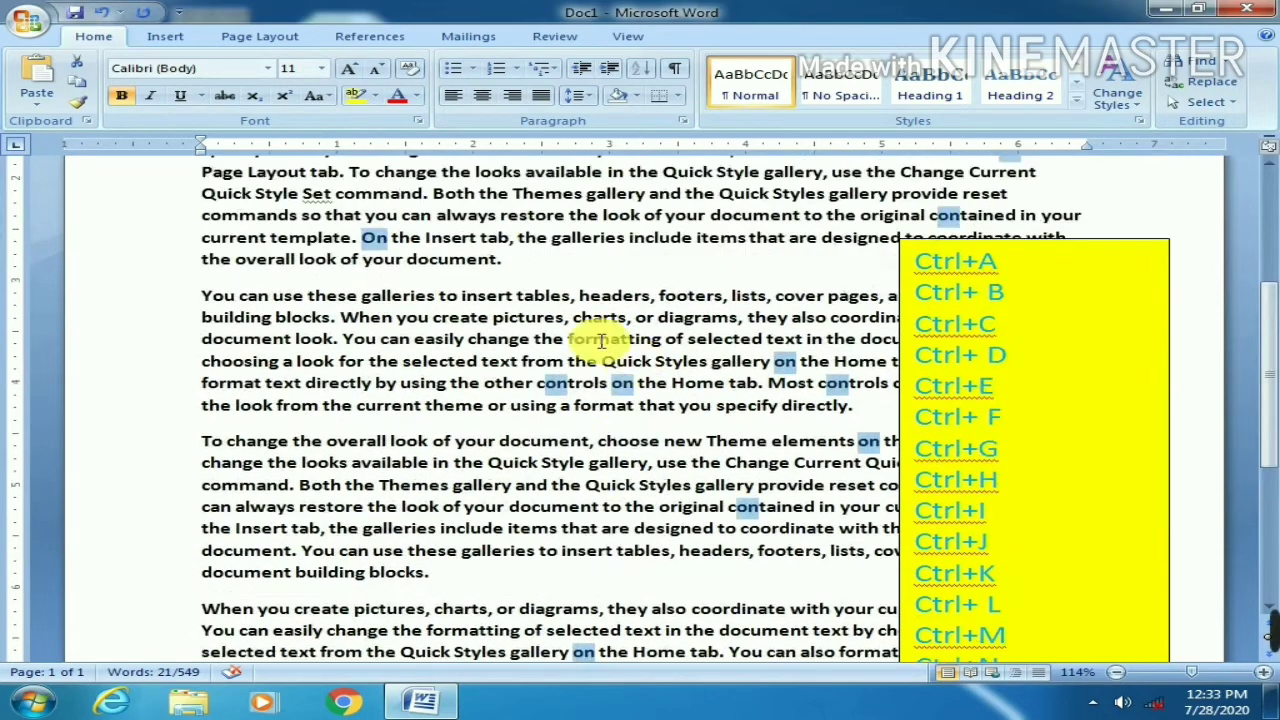
click(595, 283)
scroll(604, 307, up, 5)
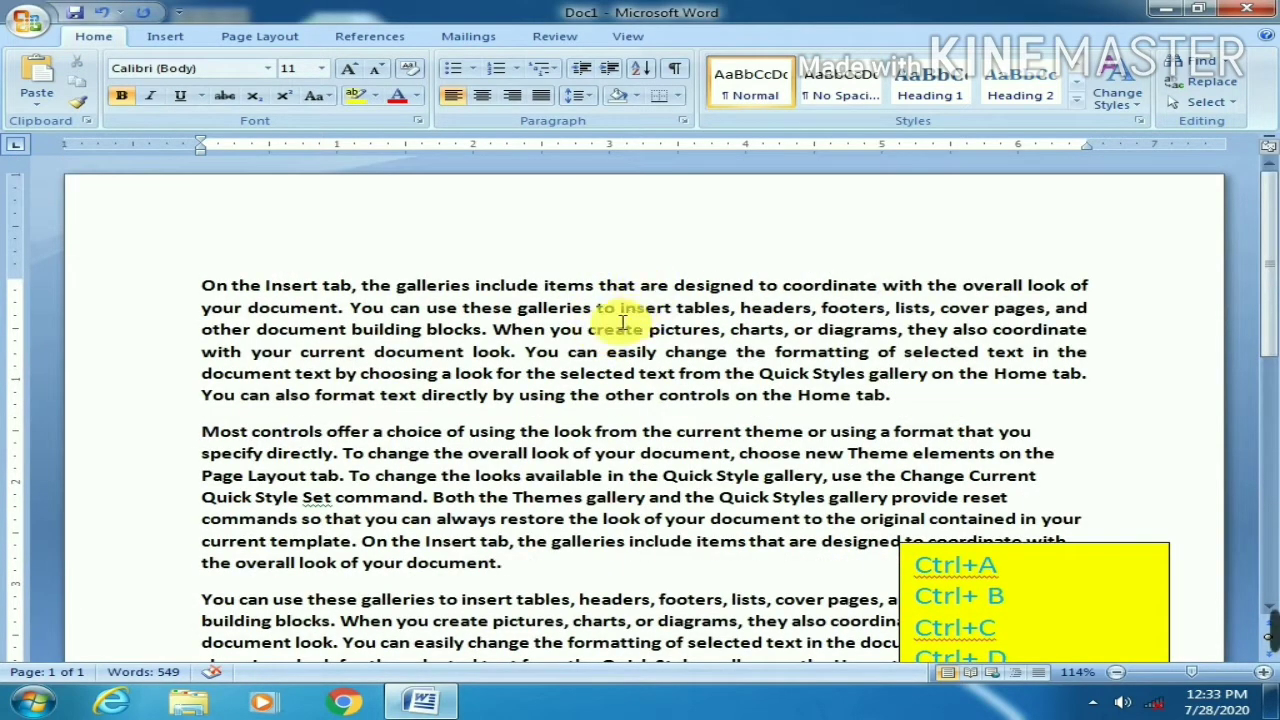
View the Go To options for jumping to a page, and close the dialog
key(ctrl+g)
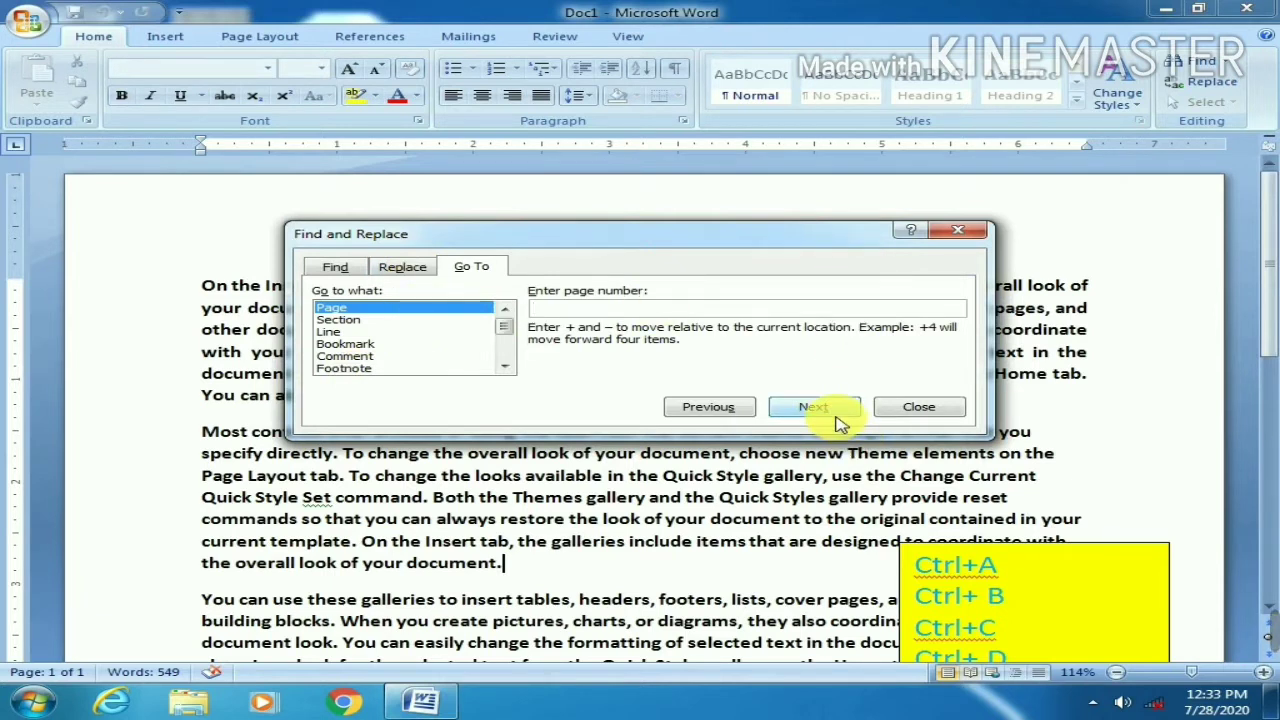
click(962, 236)
scroll(965, 240, down, 5)
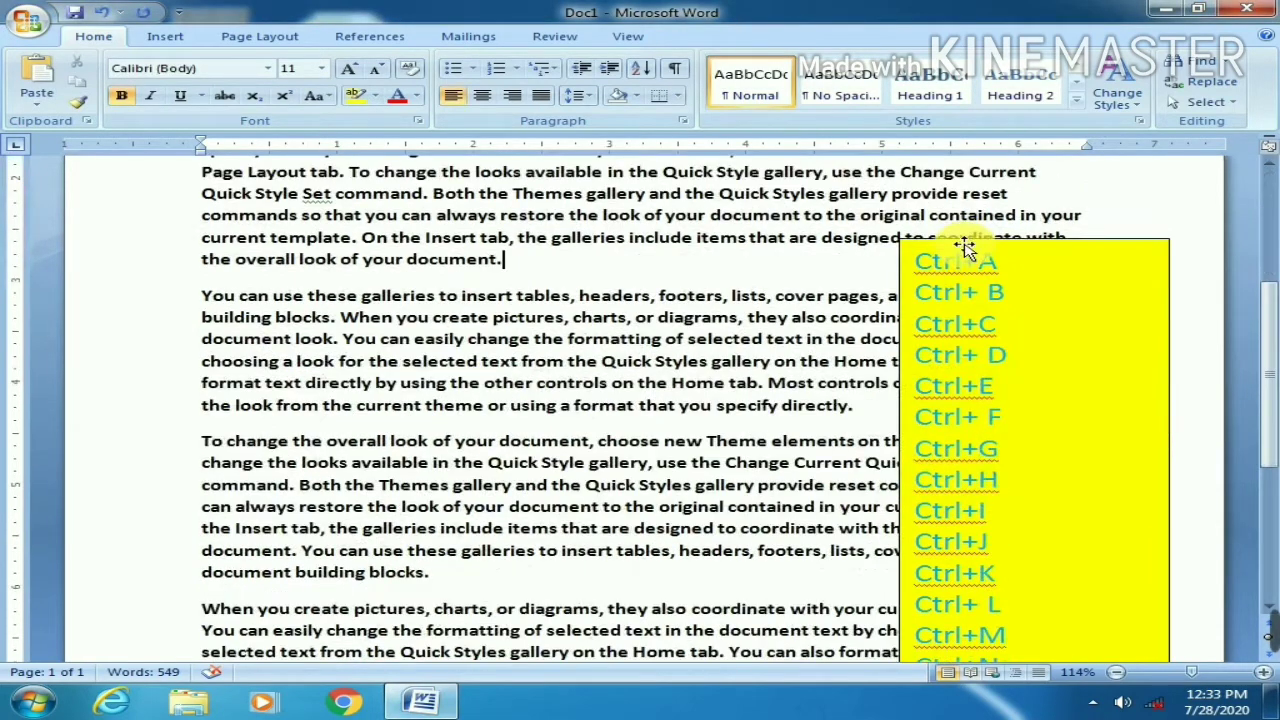
scroll(714, 189, up, 4)
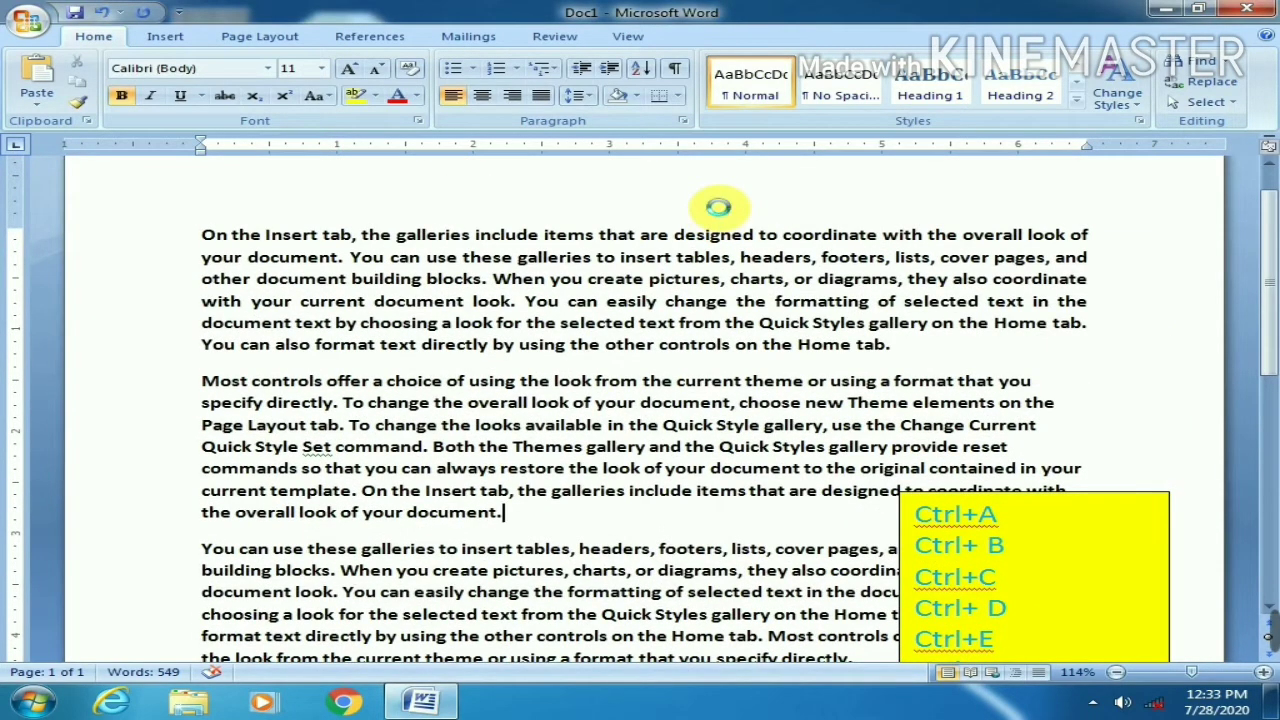
Replace every occurrence of "ON" with "PC" and check the replaced words throughout the document
key(ctrl+h)
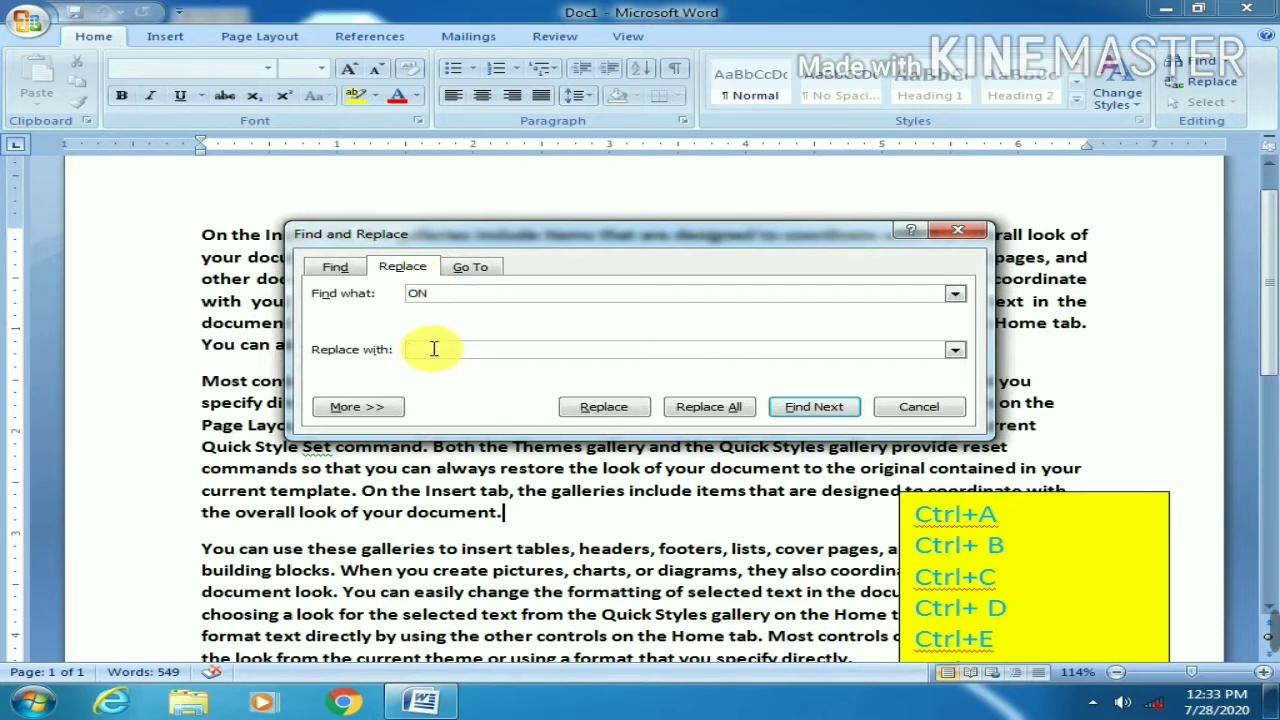
text(PC)
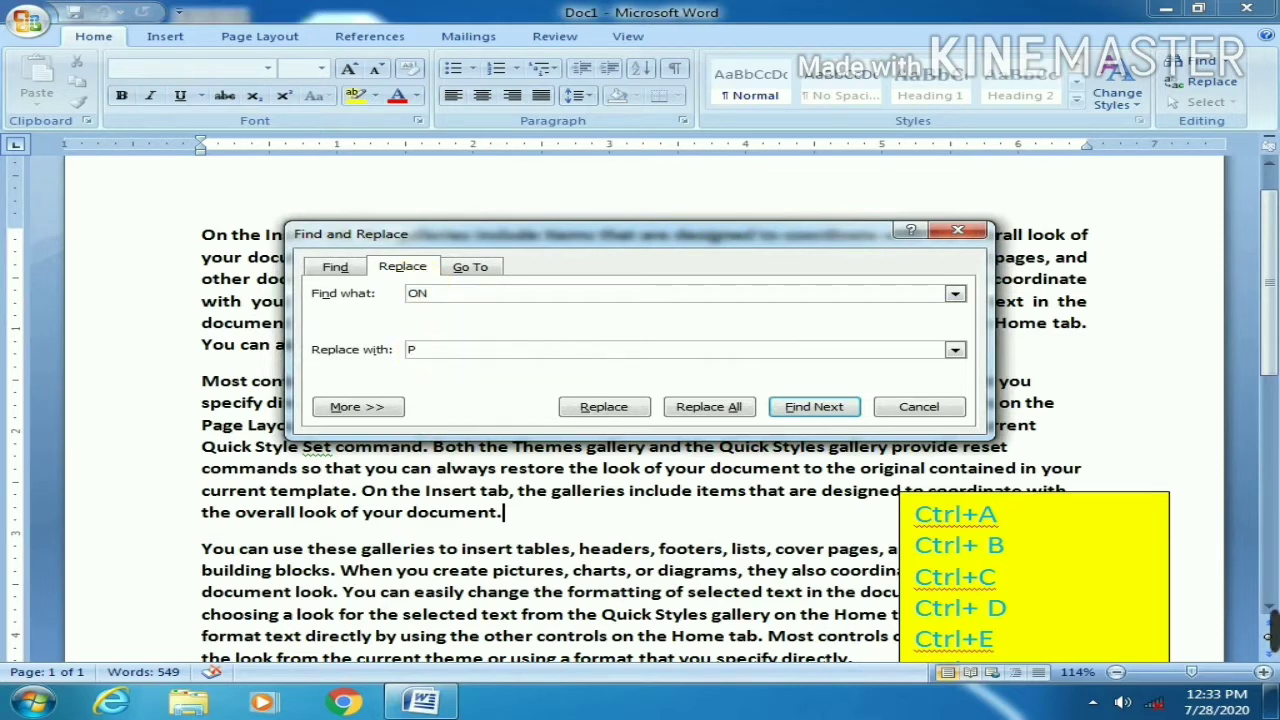
click(707, 408)
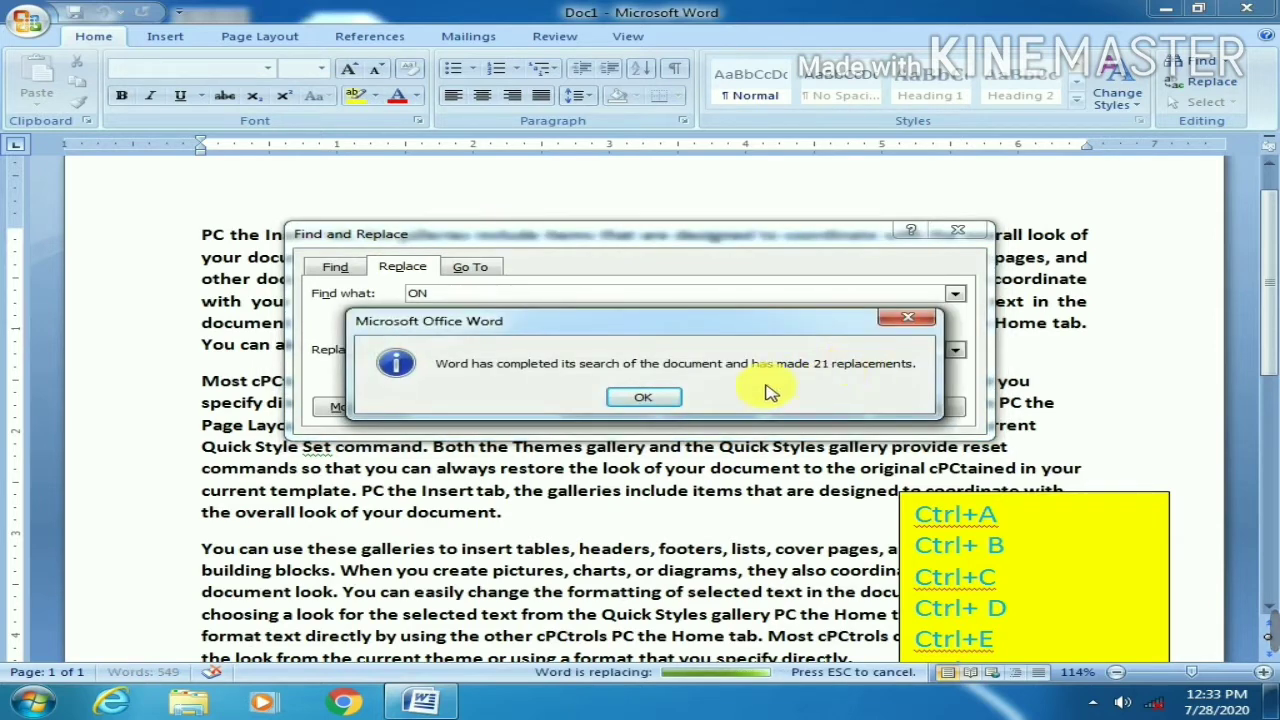
click(645, 398)
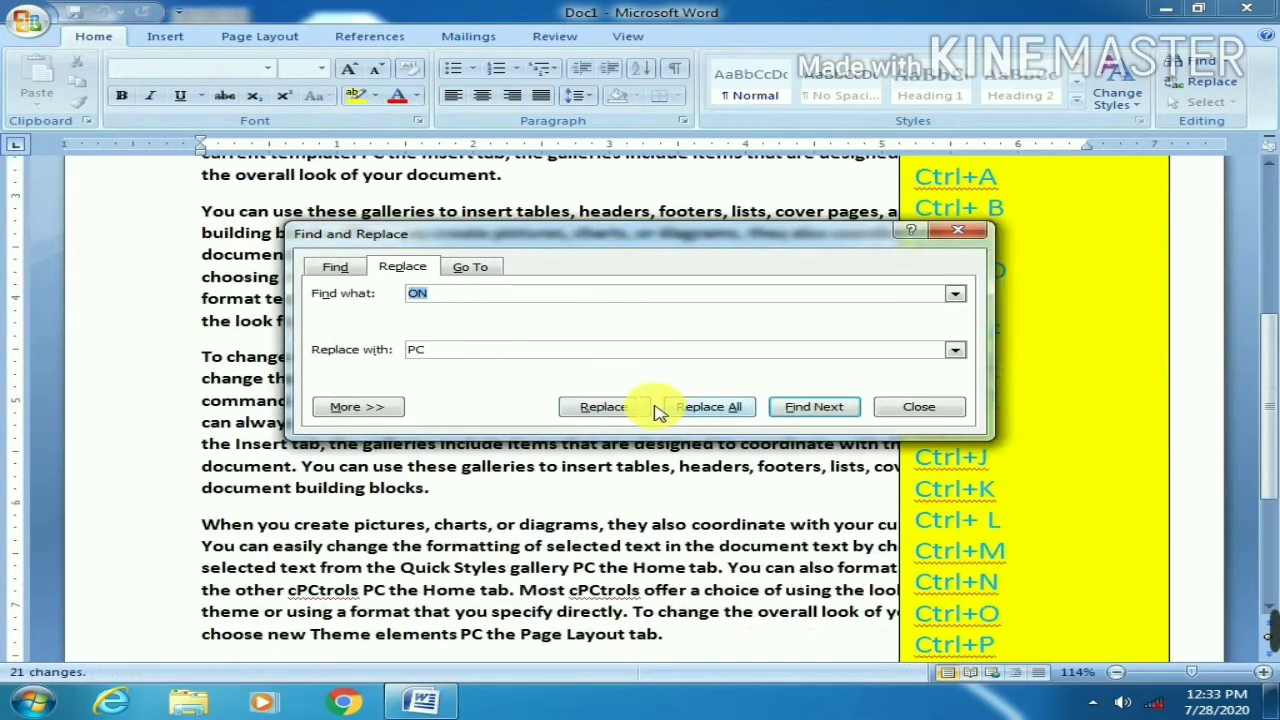
click(957, 238)
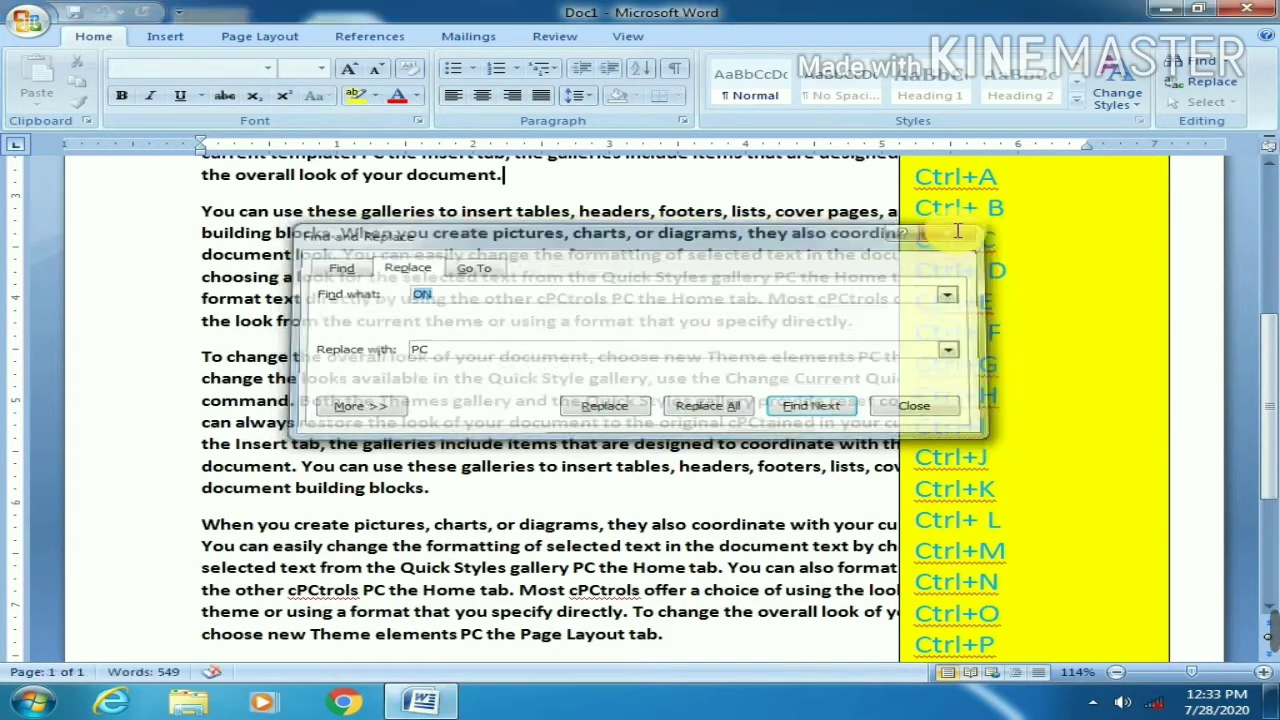
scroll(520, 330, up, 3)
scroll(522, 346, up, 3)
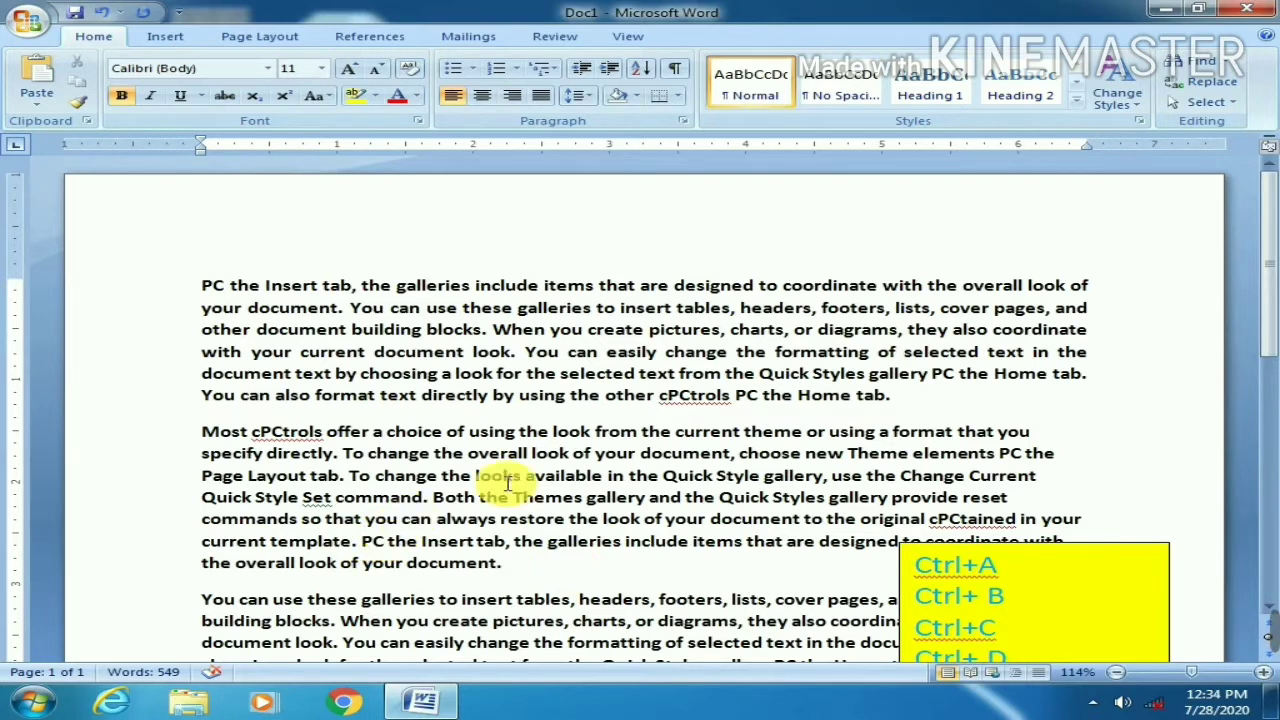
scroll(720, 368, down, 3)
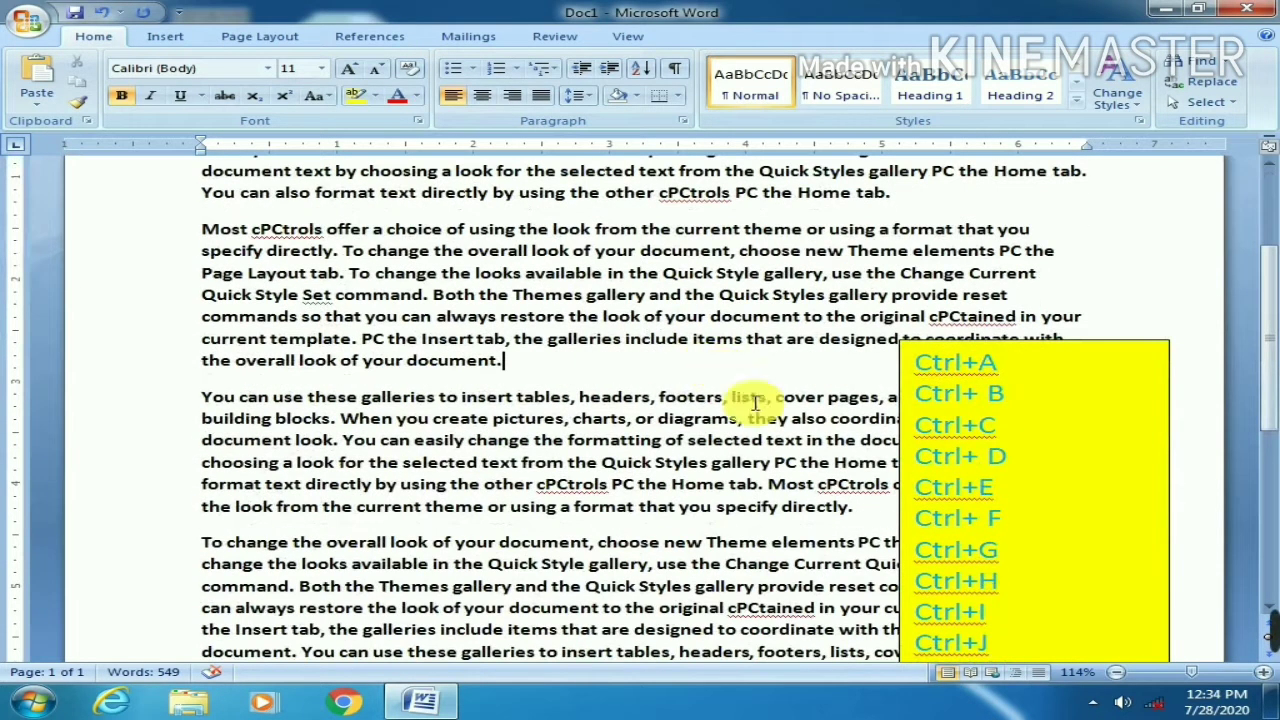
scroll(744, 414, up, 3)
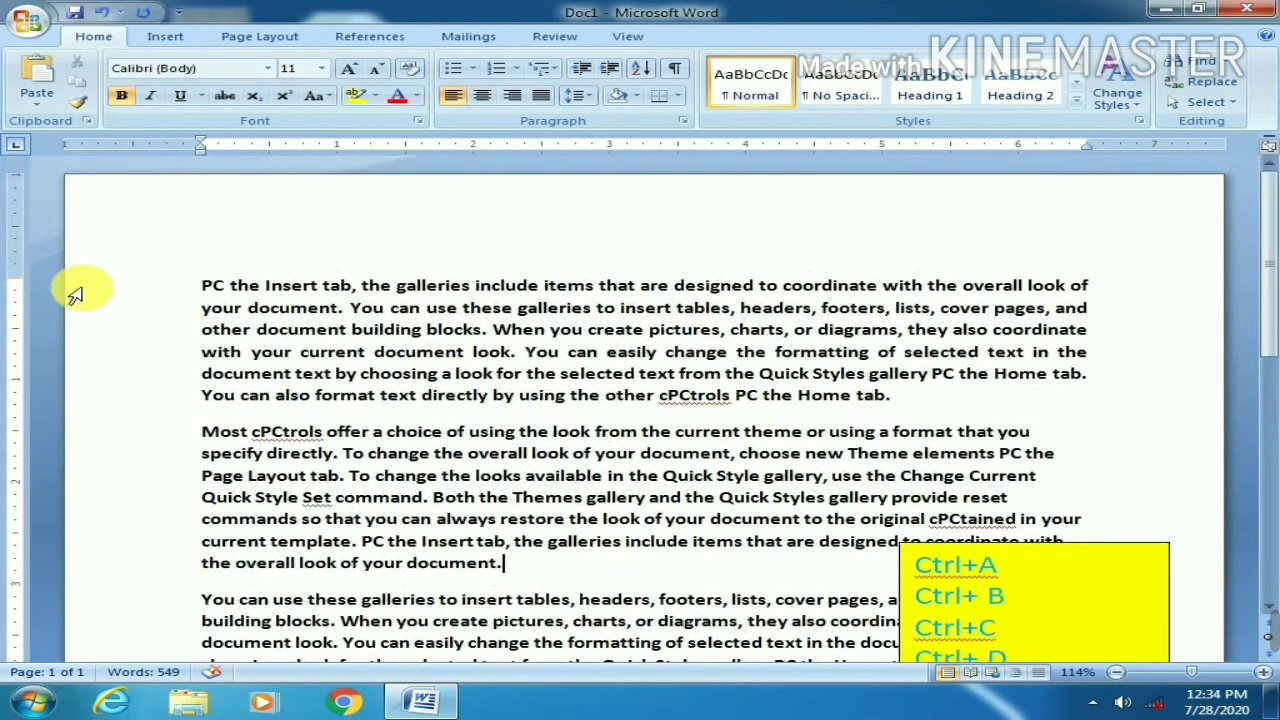
Italicize the whole first paragraph, and deselect it
drag(201, 284, 835, 400)
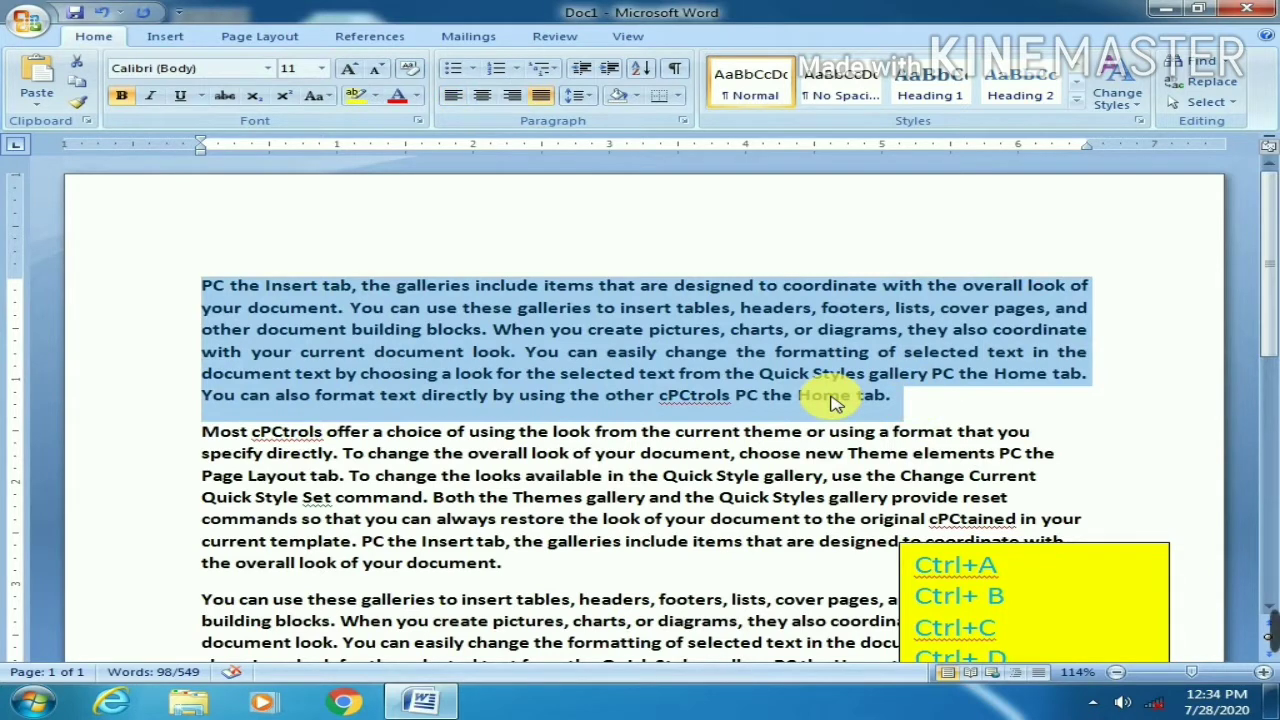
key(ctrl+i)
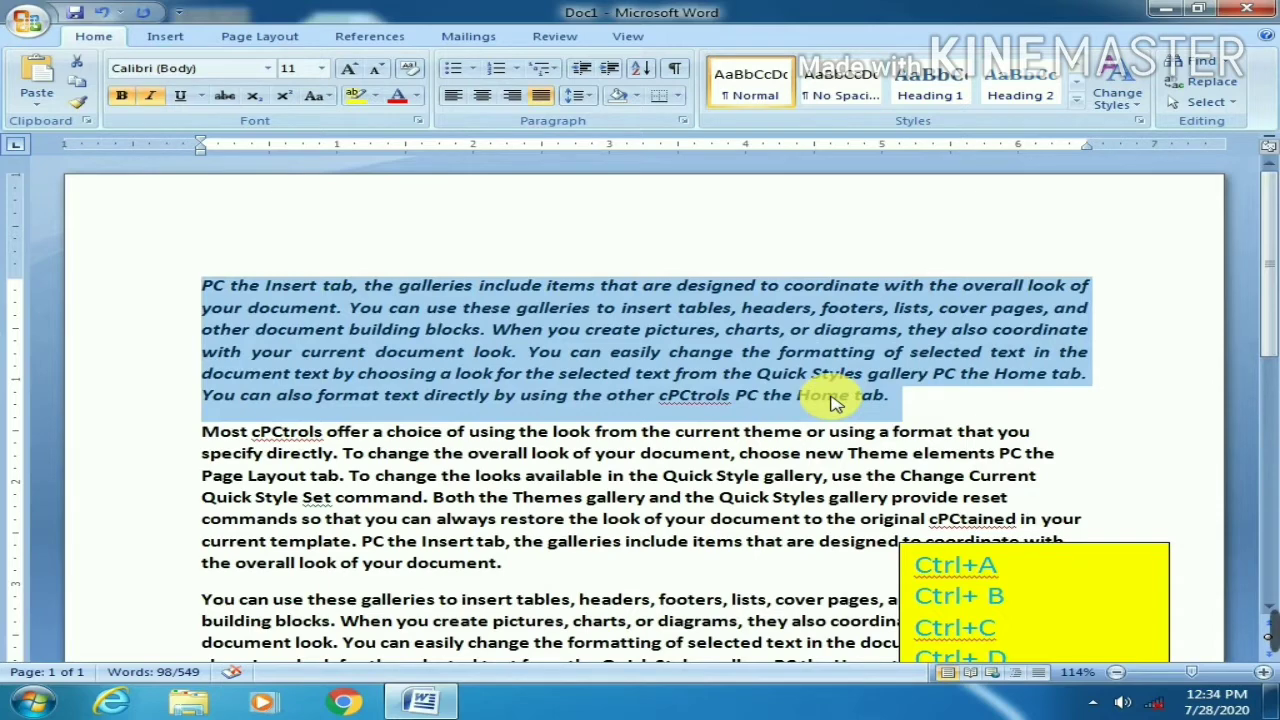
scroll(835, 400, down, 3)
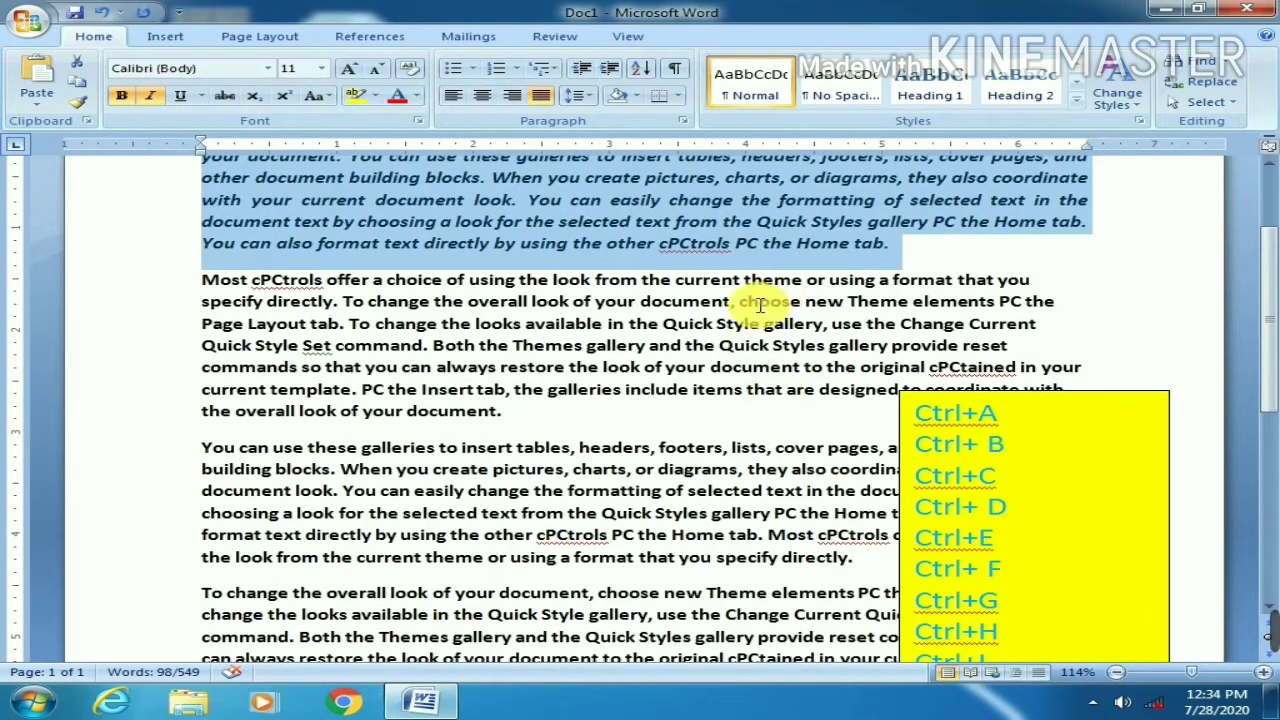
scroll(760, 305, down, 4)
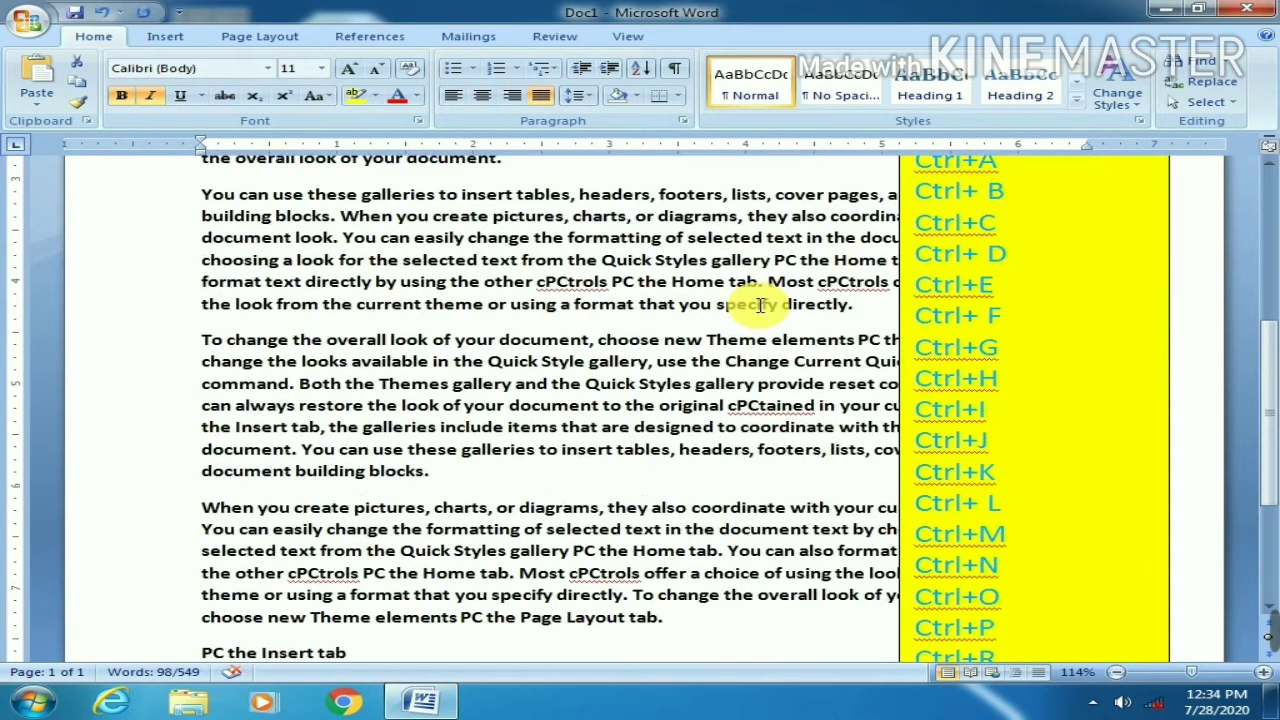
scroll(760, 305, up, 8)
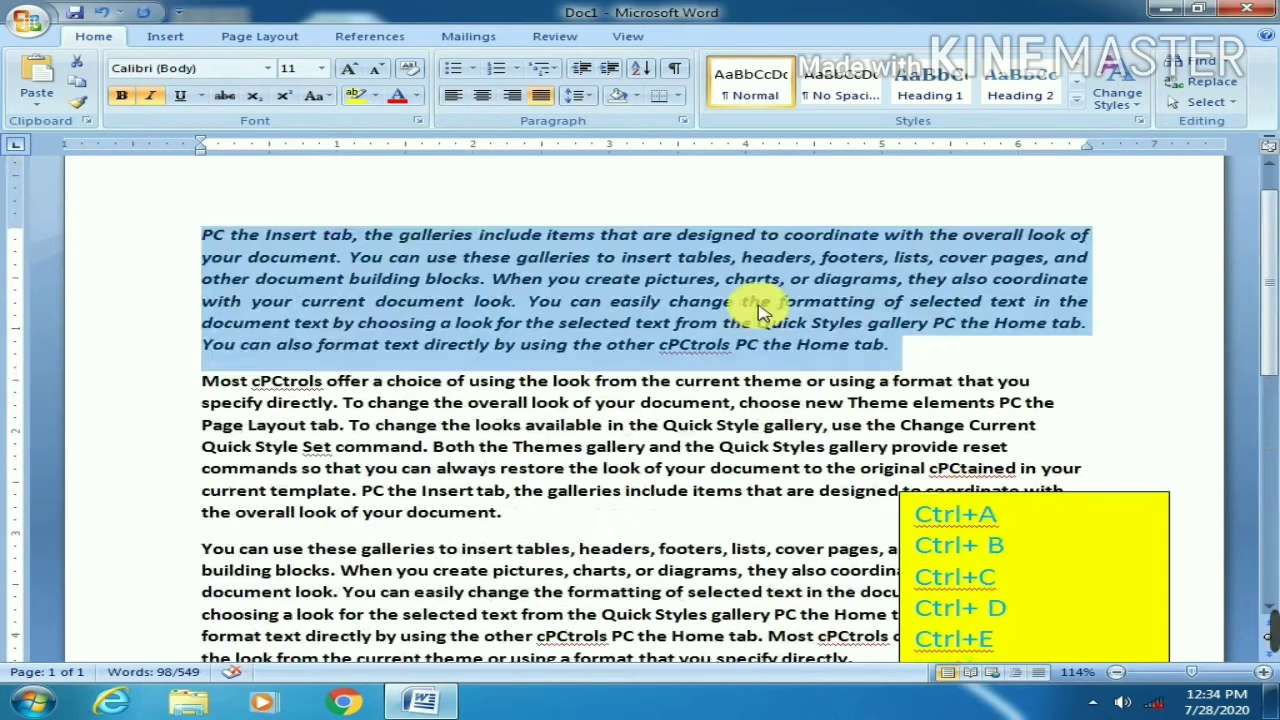
click(599, 431)
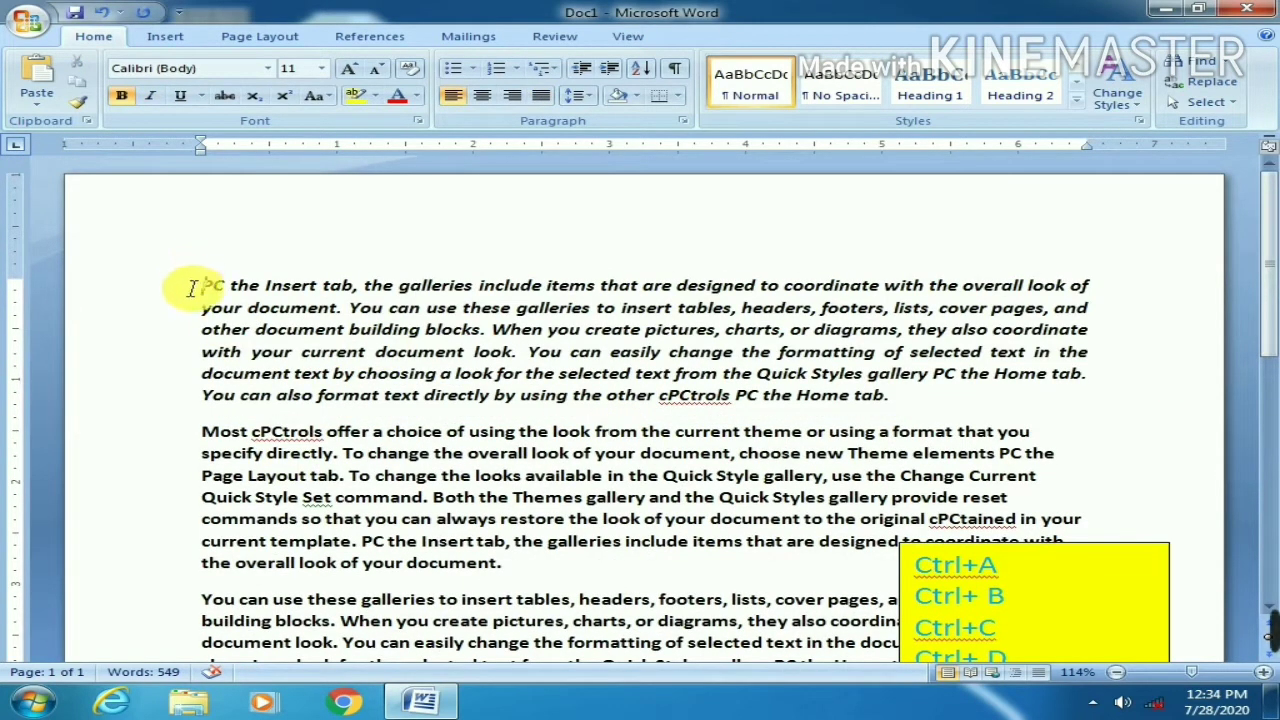
Link the words "PC the Insert tab" in the first paragraph to the Desktop file "6 photo - Shortcut"
drag(191, 288, 354, 281)
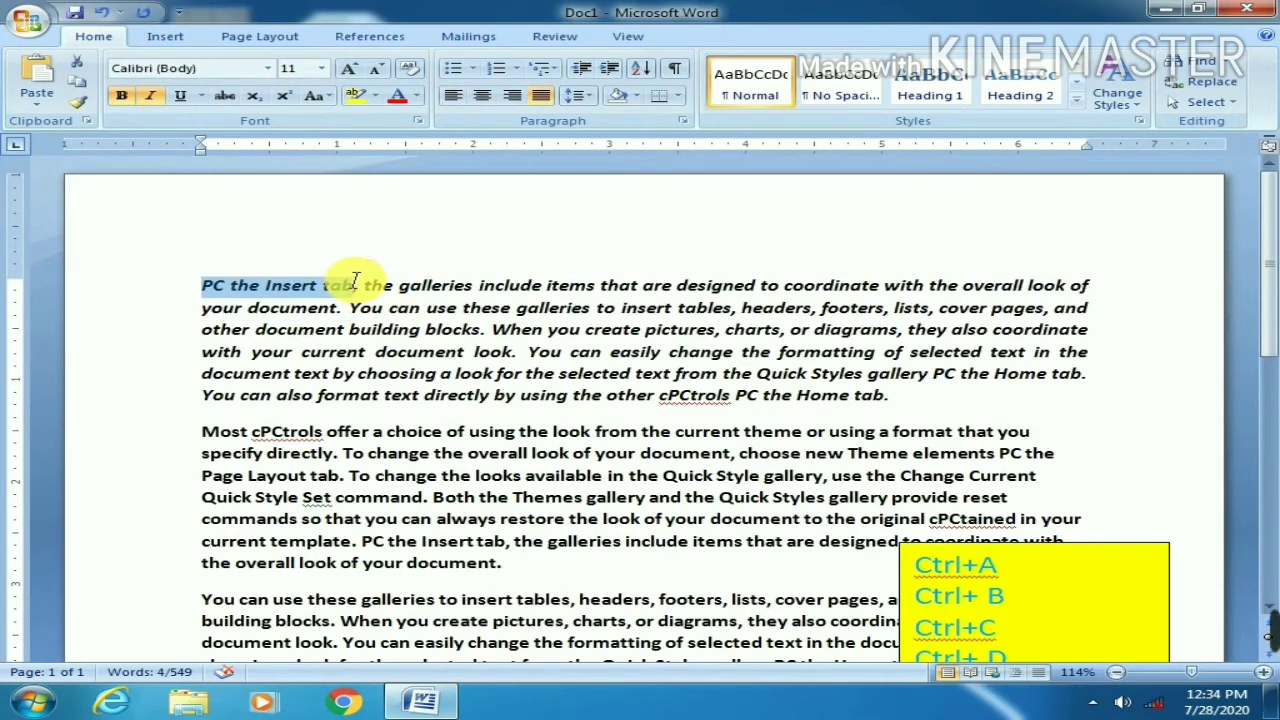
key(ctrl+k)
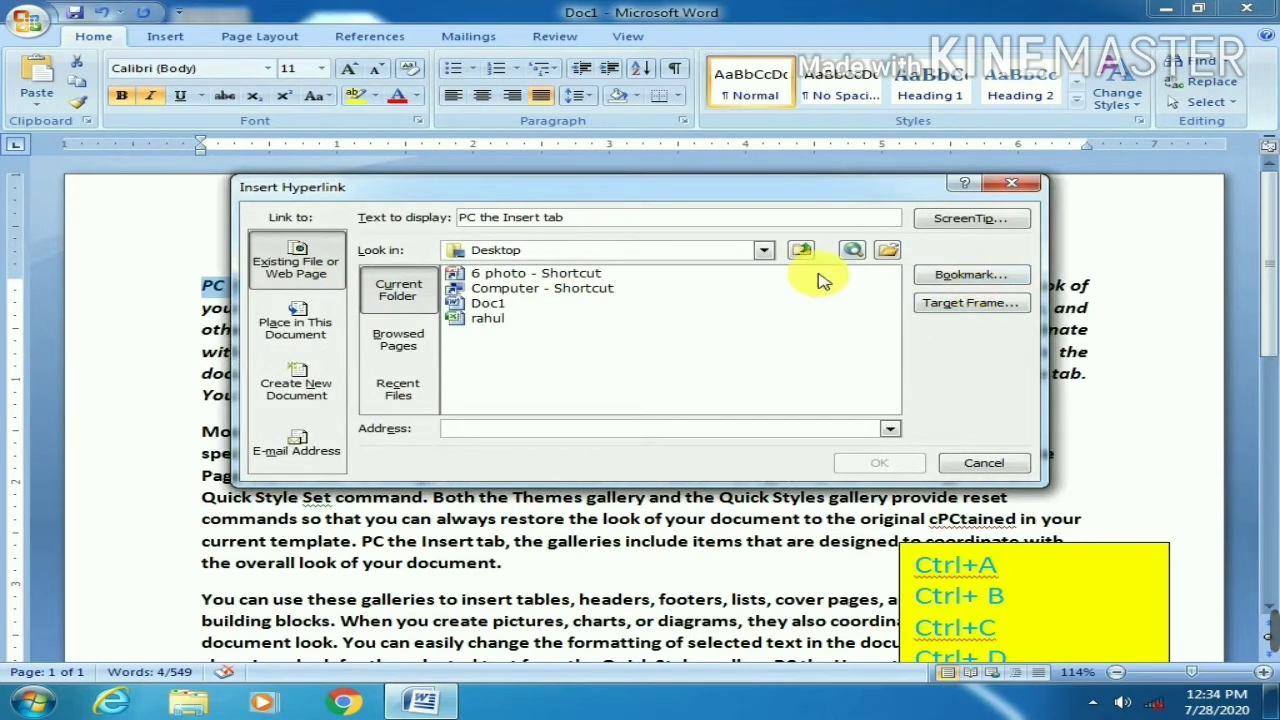
click(517, 278)
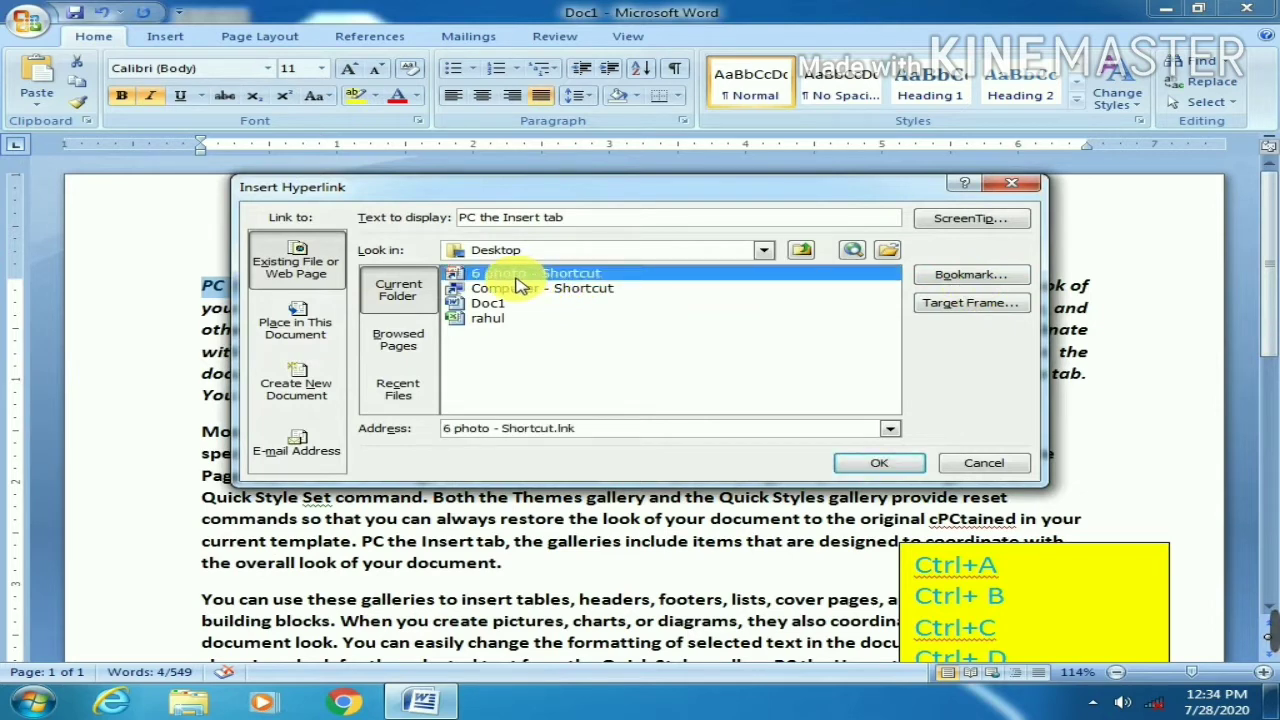
click(879, 466)
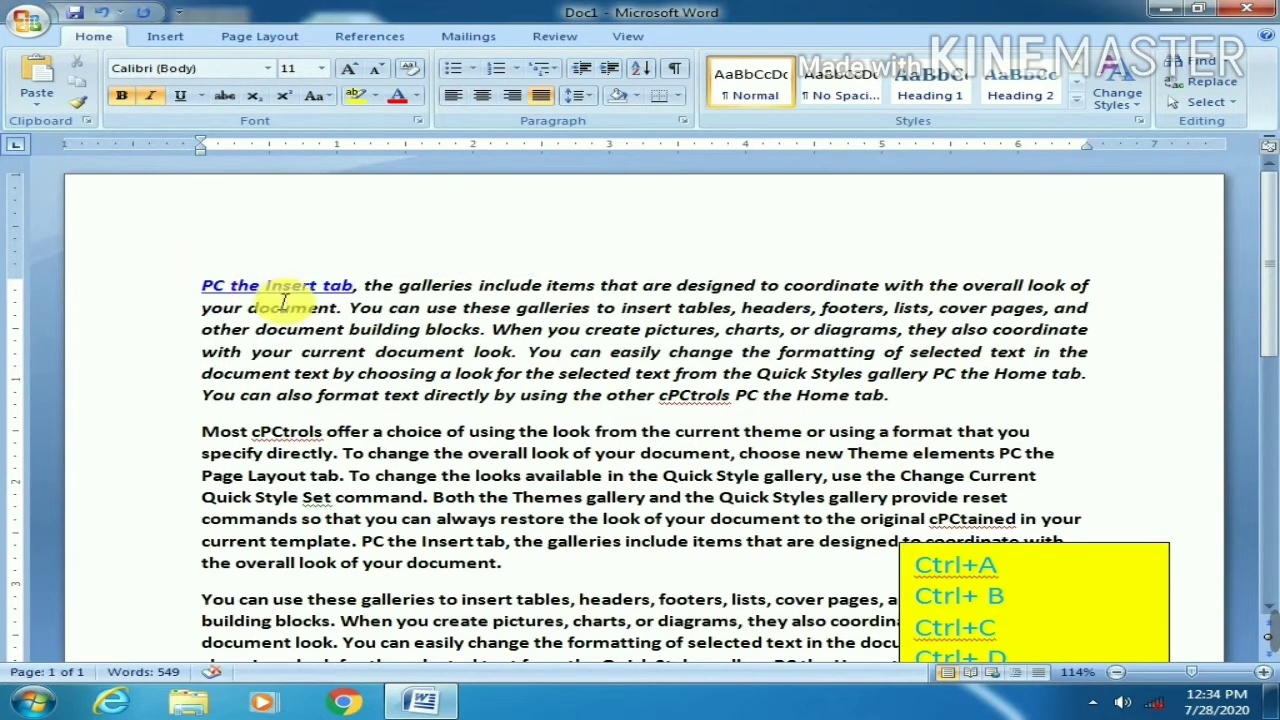
Follow the "PC the Insert tab" link, cancel opening the linked file, and place the cursor back in the first paragraph
ctrl+click(287, 286)
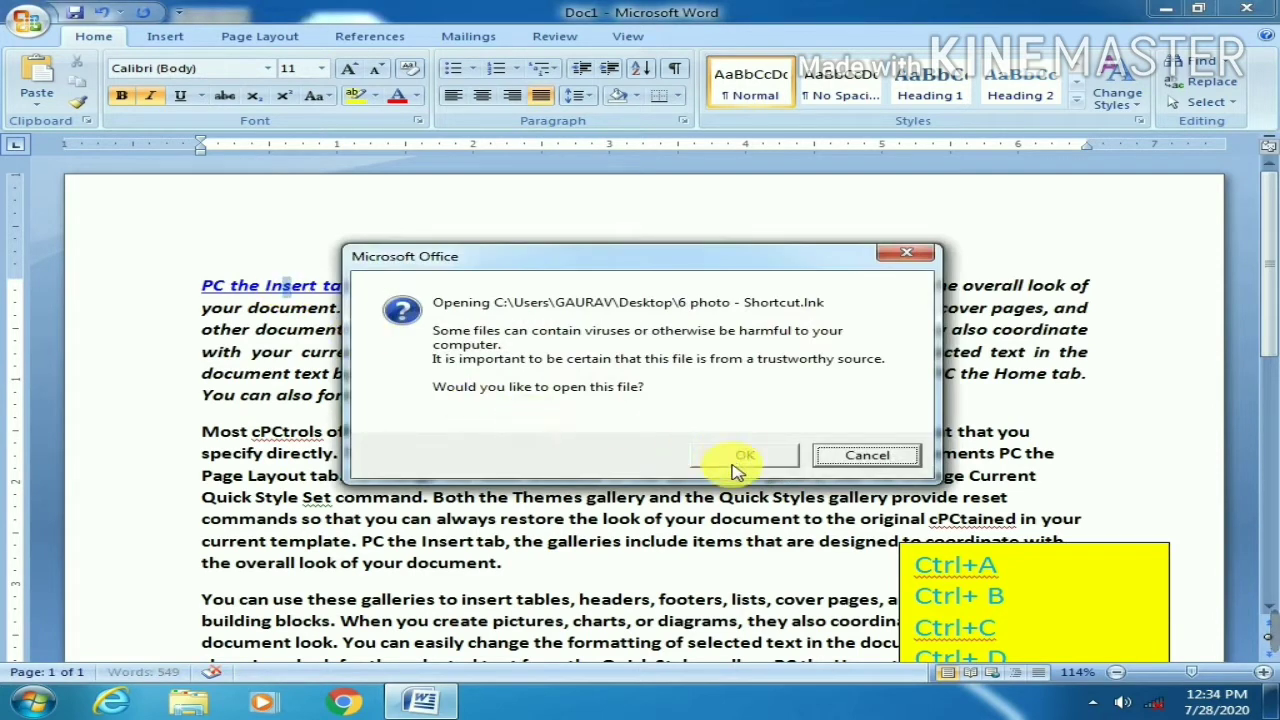
click(880, 455)
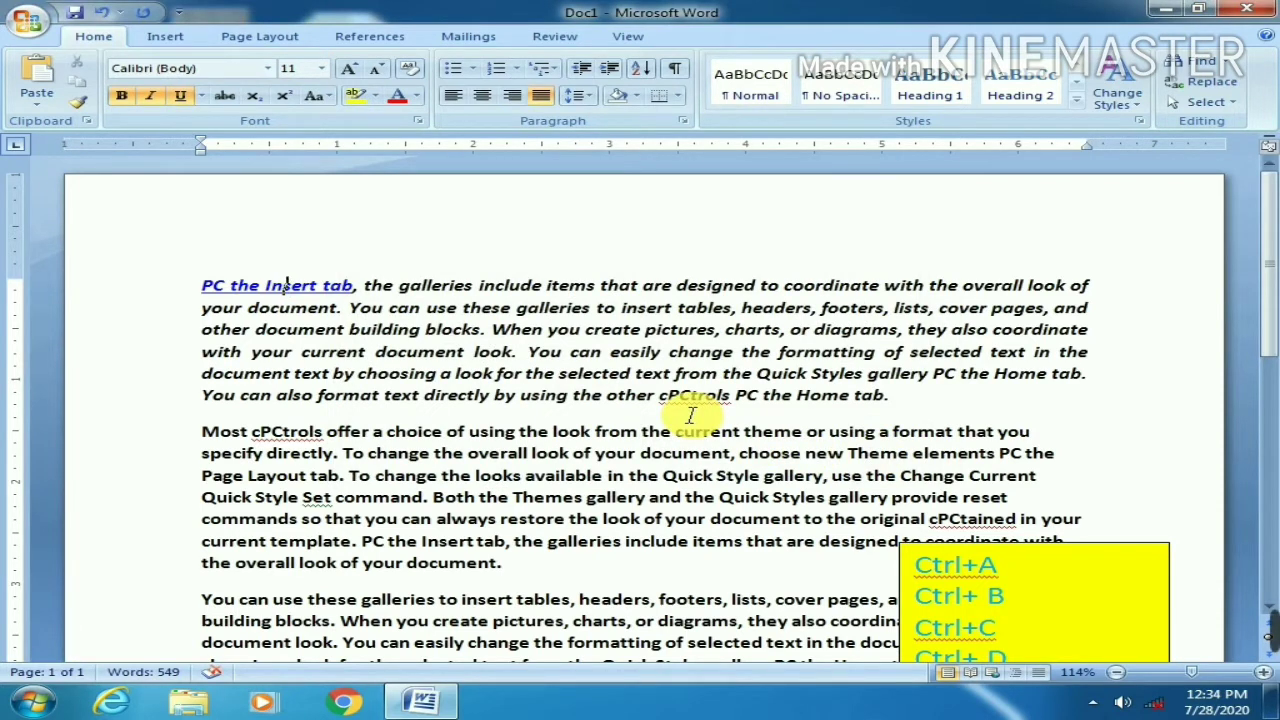
click(646, 266)
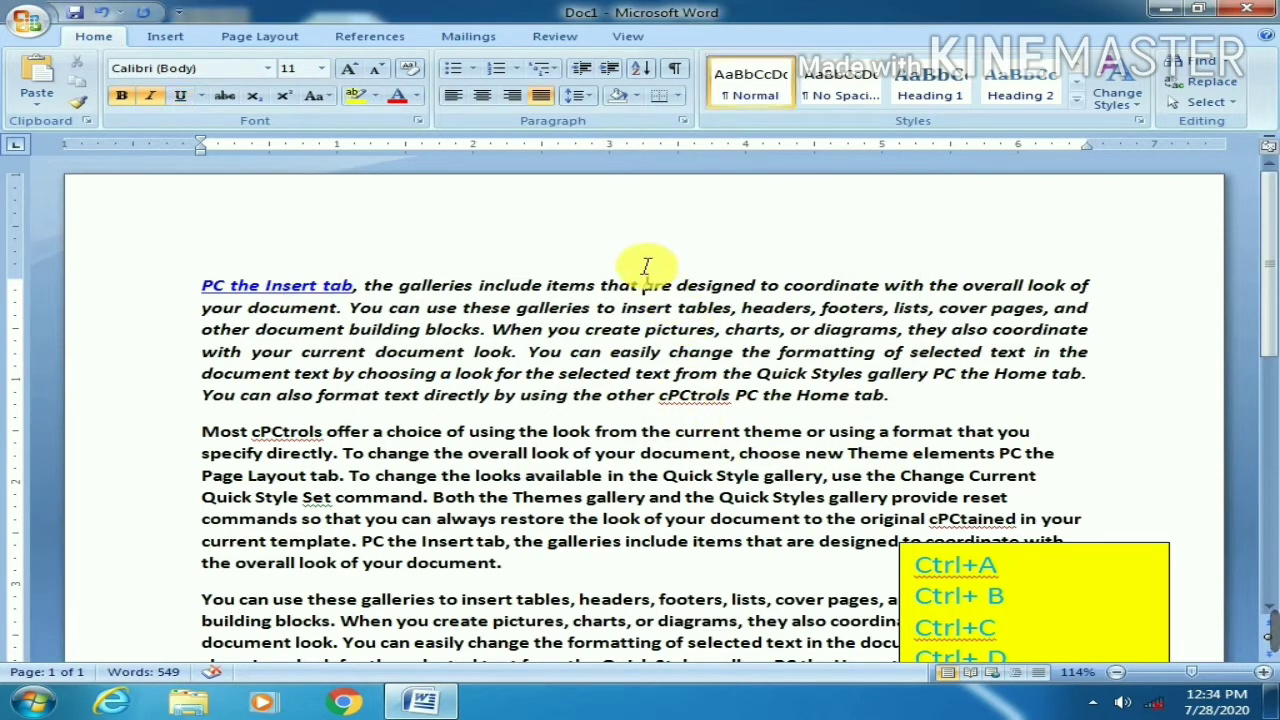
Indent the first paragraph from the left in steps up to 2.5 inches, and remove the indent again
scroll(525, 348, down, 1)
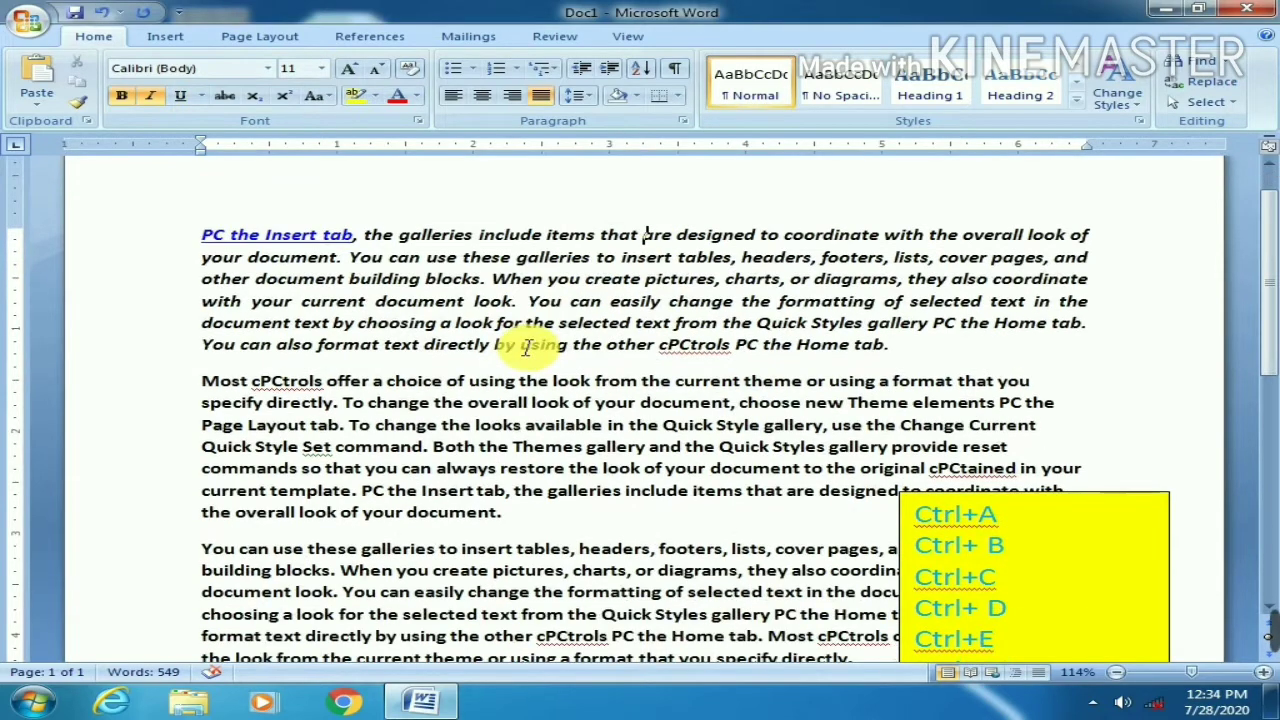
scroll(522, 344, down, 7)
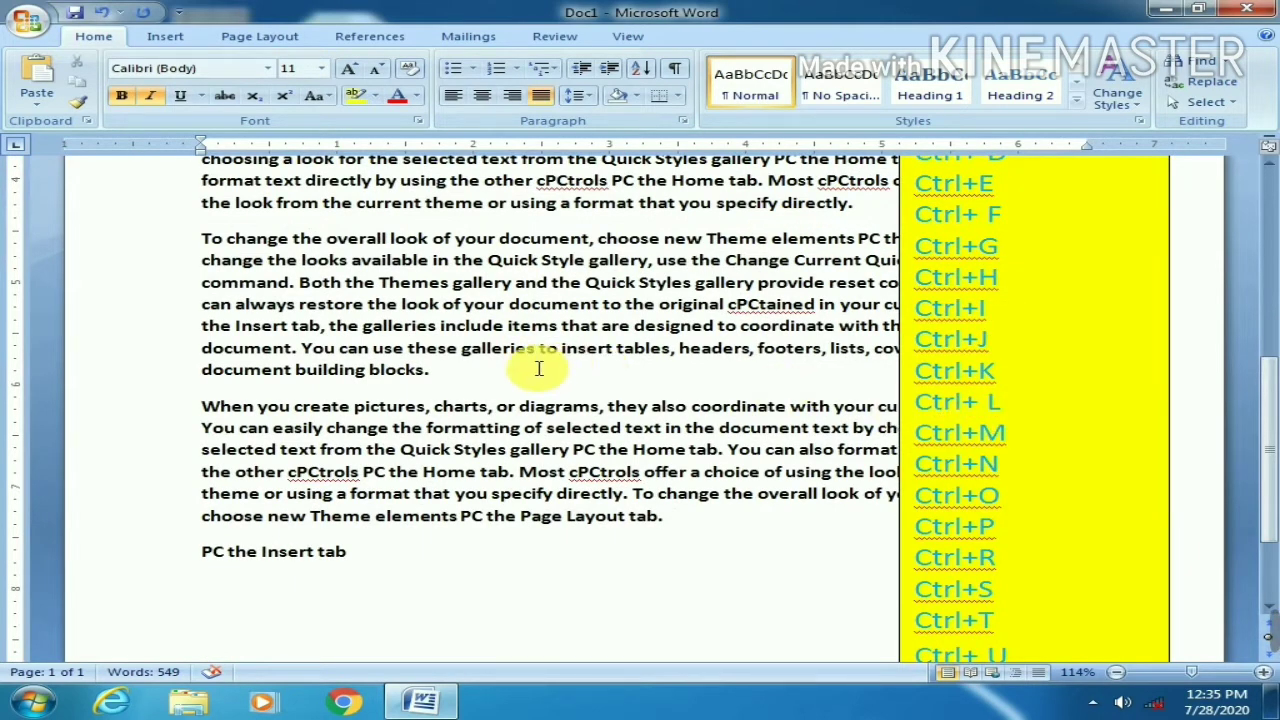
scroll(538, 368, up, 5)
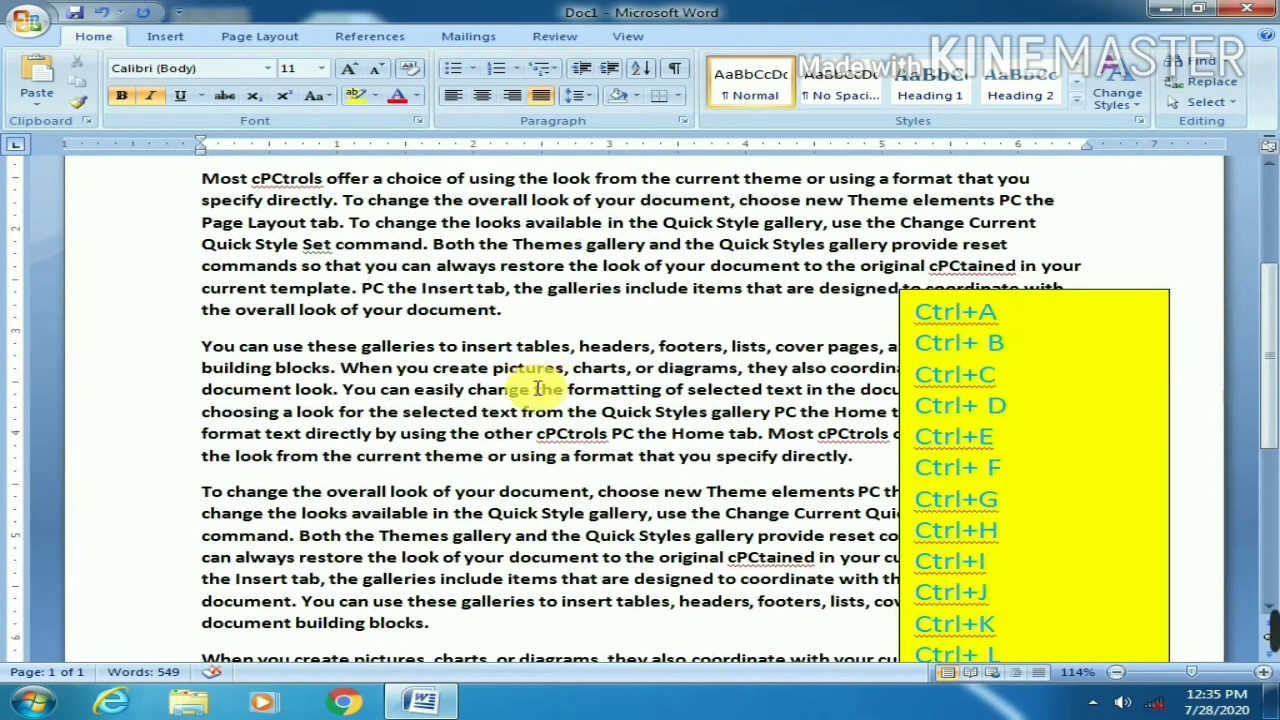
scroll(538, 370, down, 1)
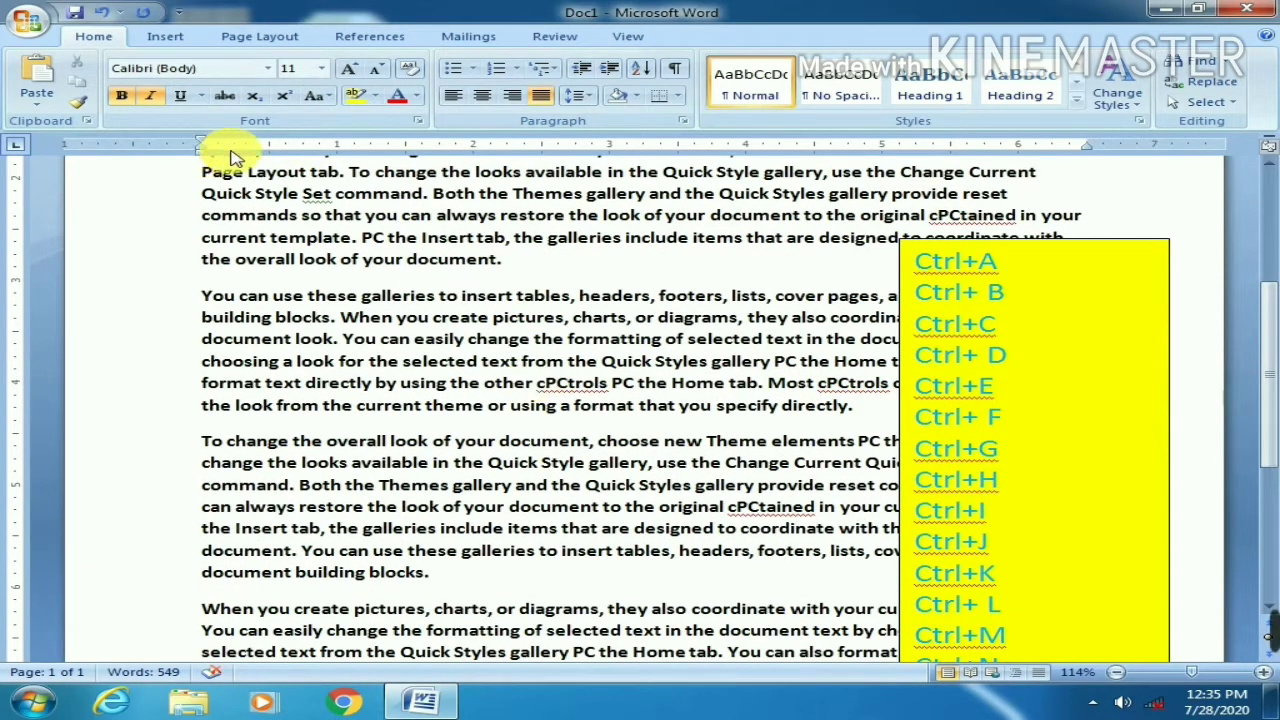
scroll(230, 157, up, 2)
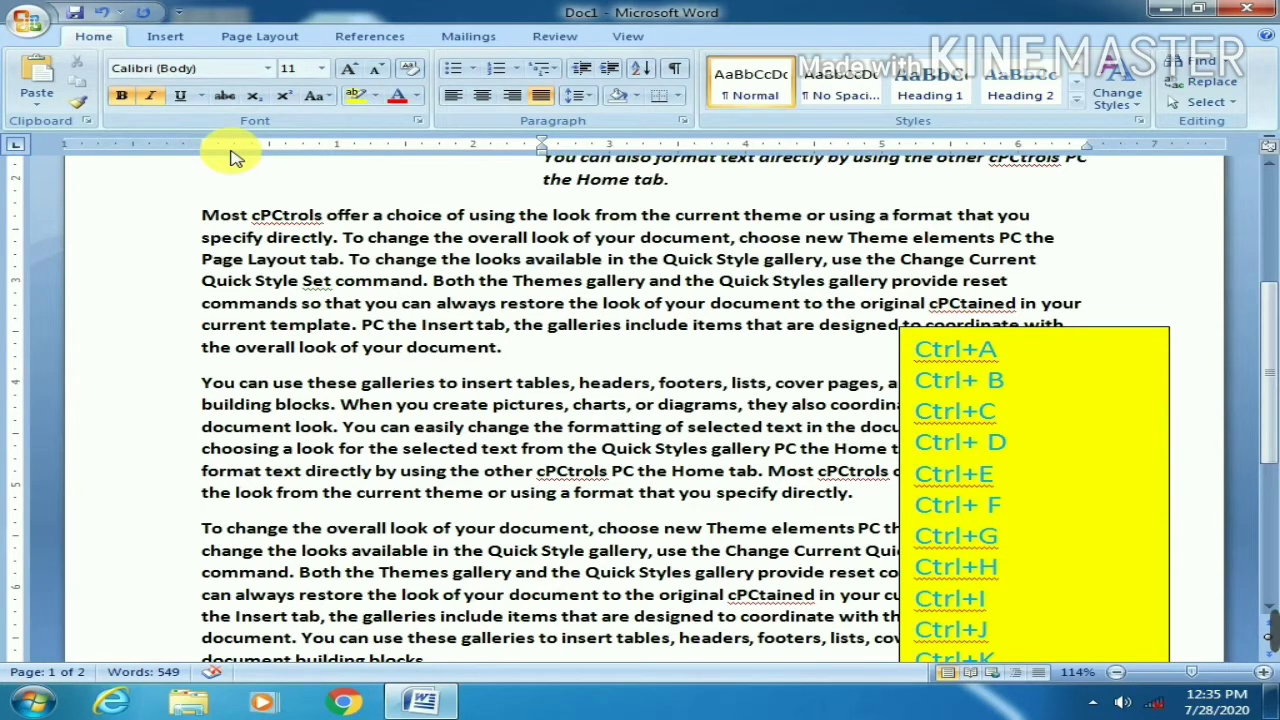
scroll(230, 157, down, 3)
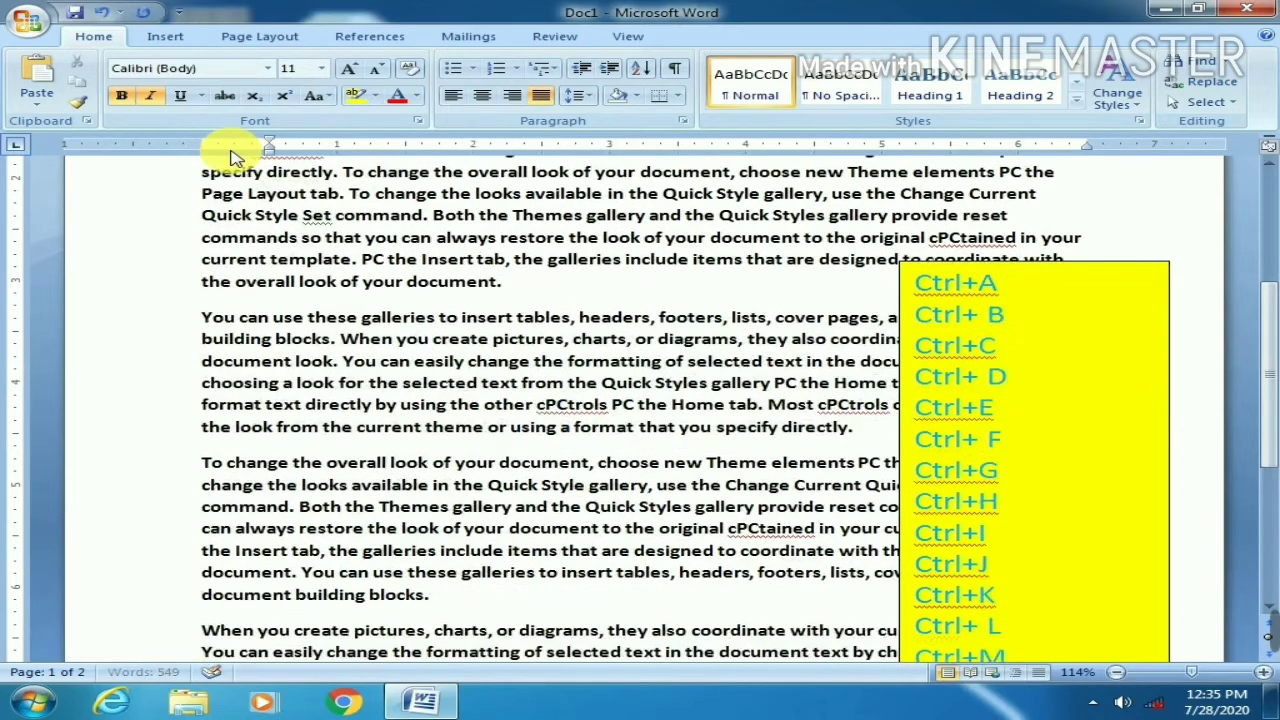
scroll(230, 157, down, 1)
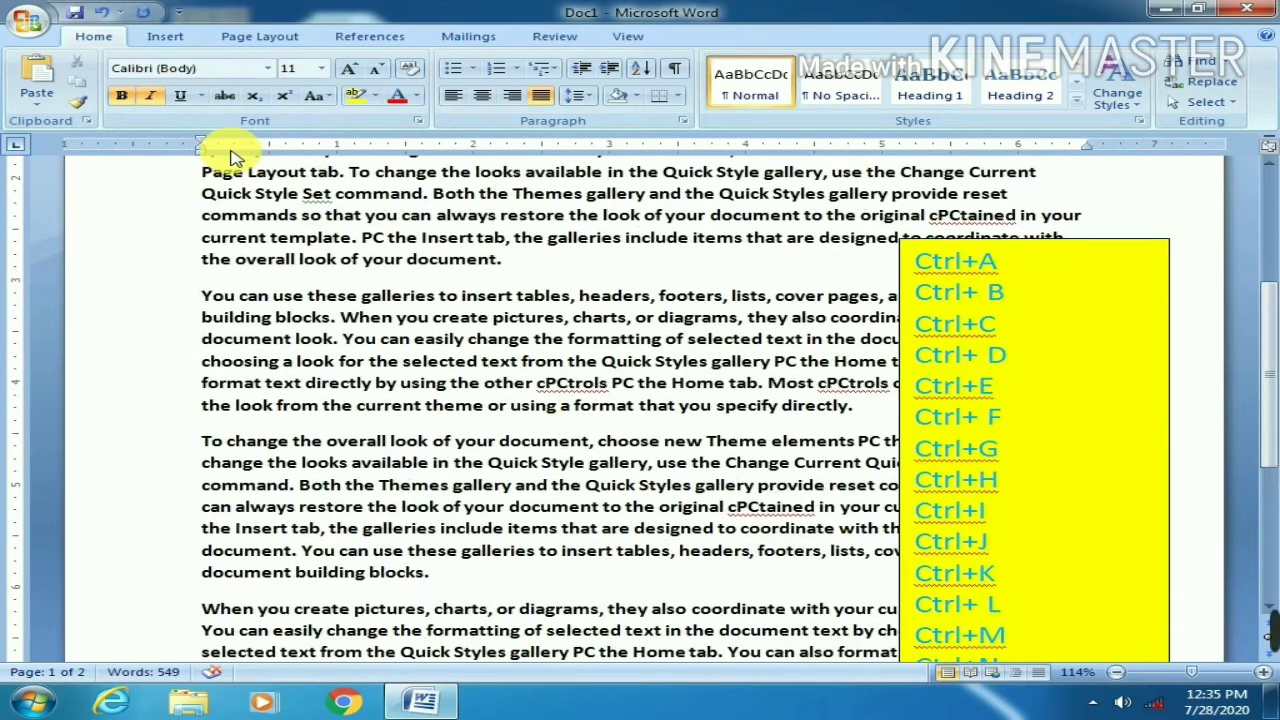
Create a new blank document, and close it to return to Doc1
scroll(915, 388, down, 5)
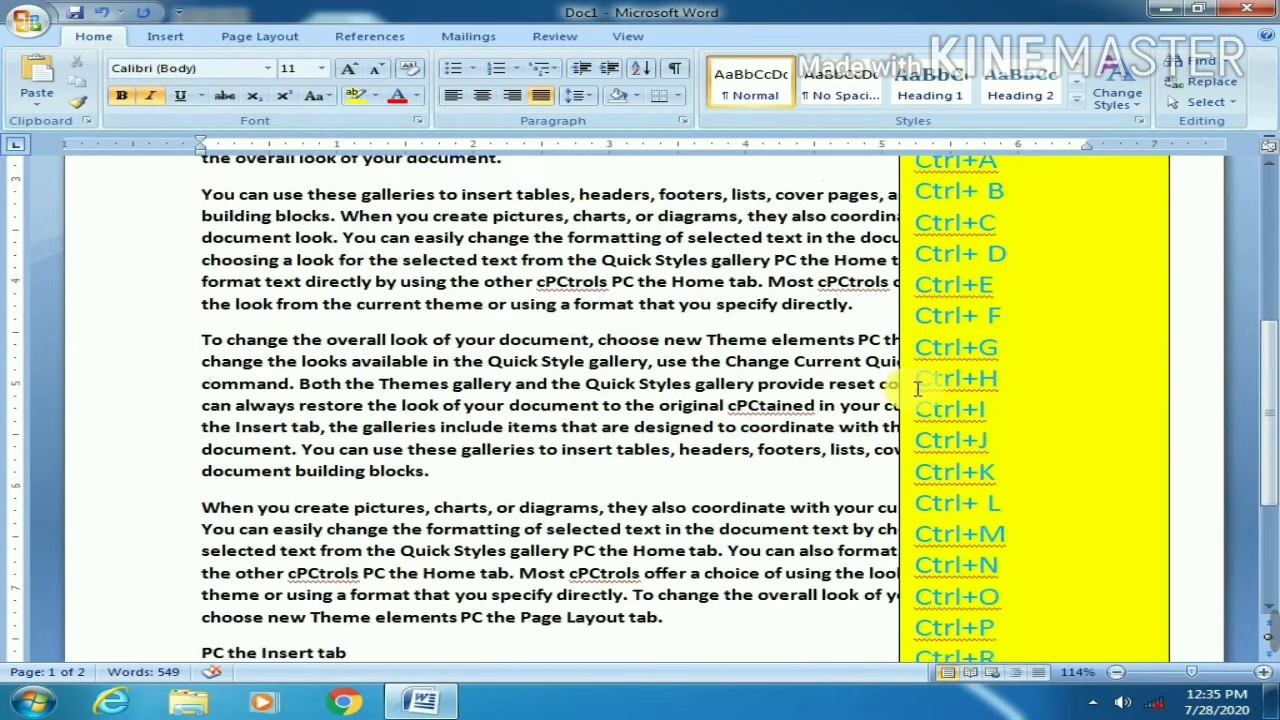
scroll(985, 410, down, 2)
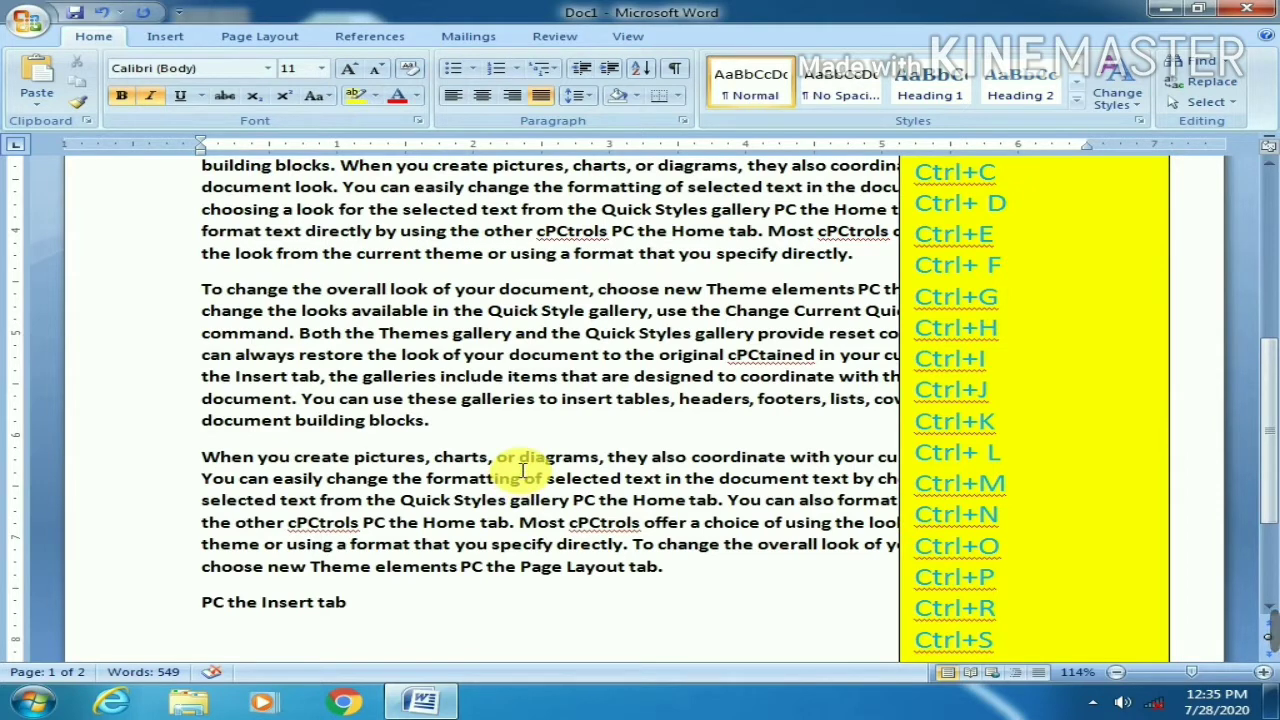
key(ctrl+n)
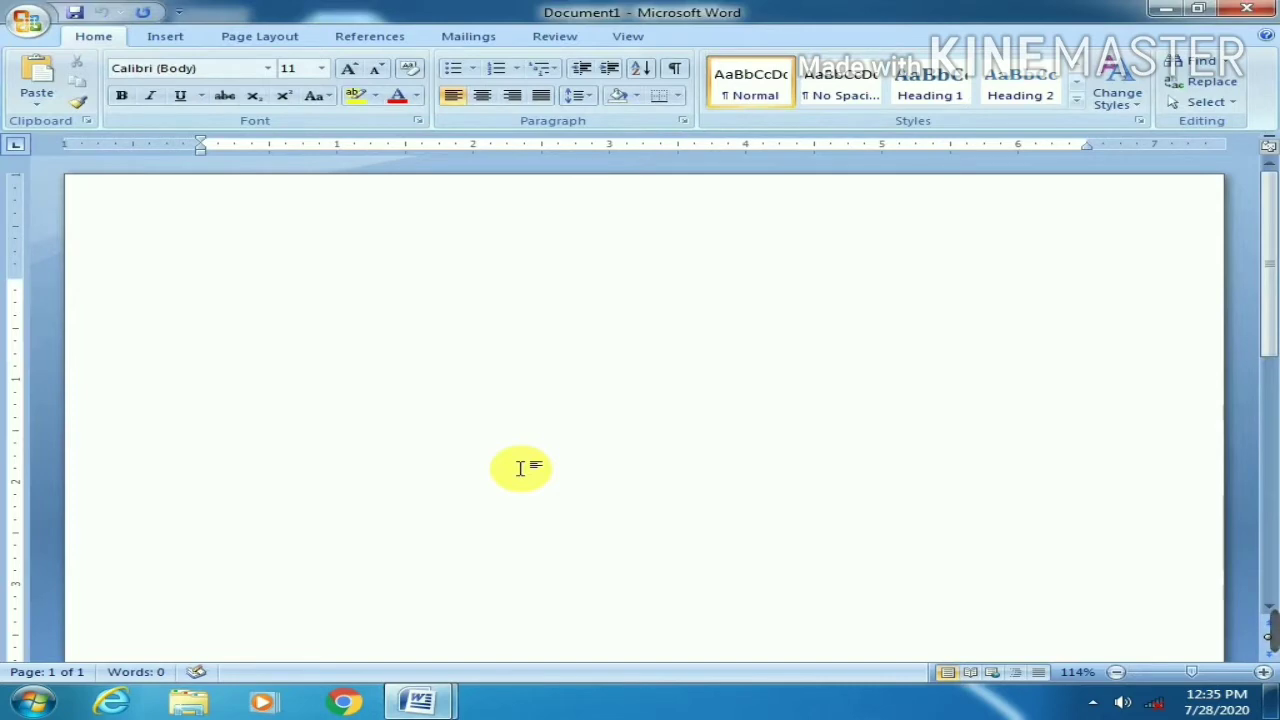
click(1268, 8)
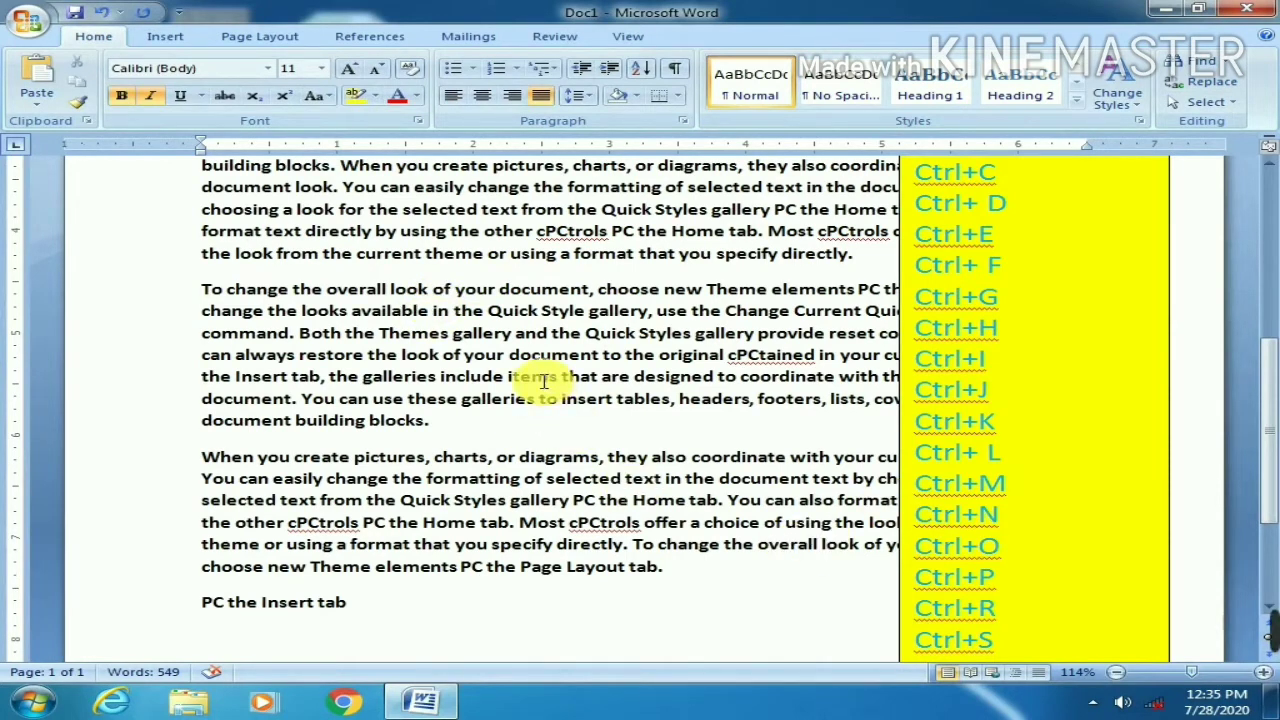
View the Desktop files offered for opening, and close the dialog without opening one
key(ctrl+o)
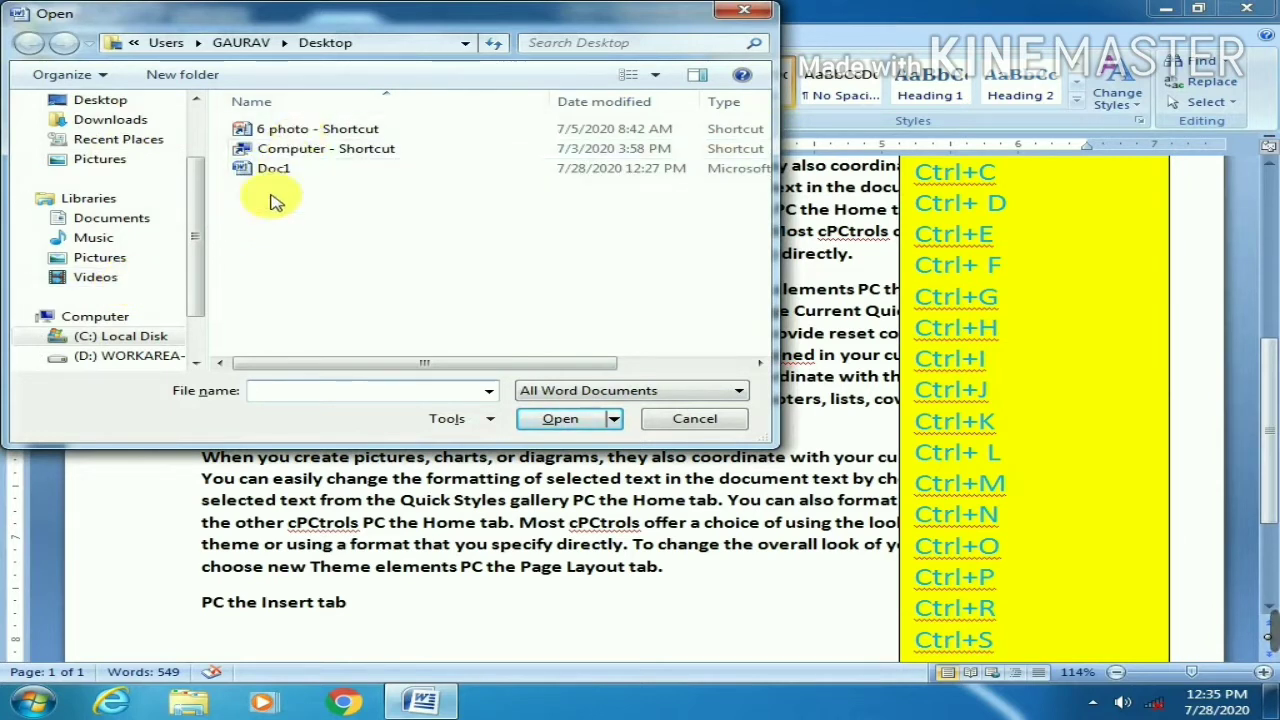
click(752, 8)
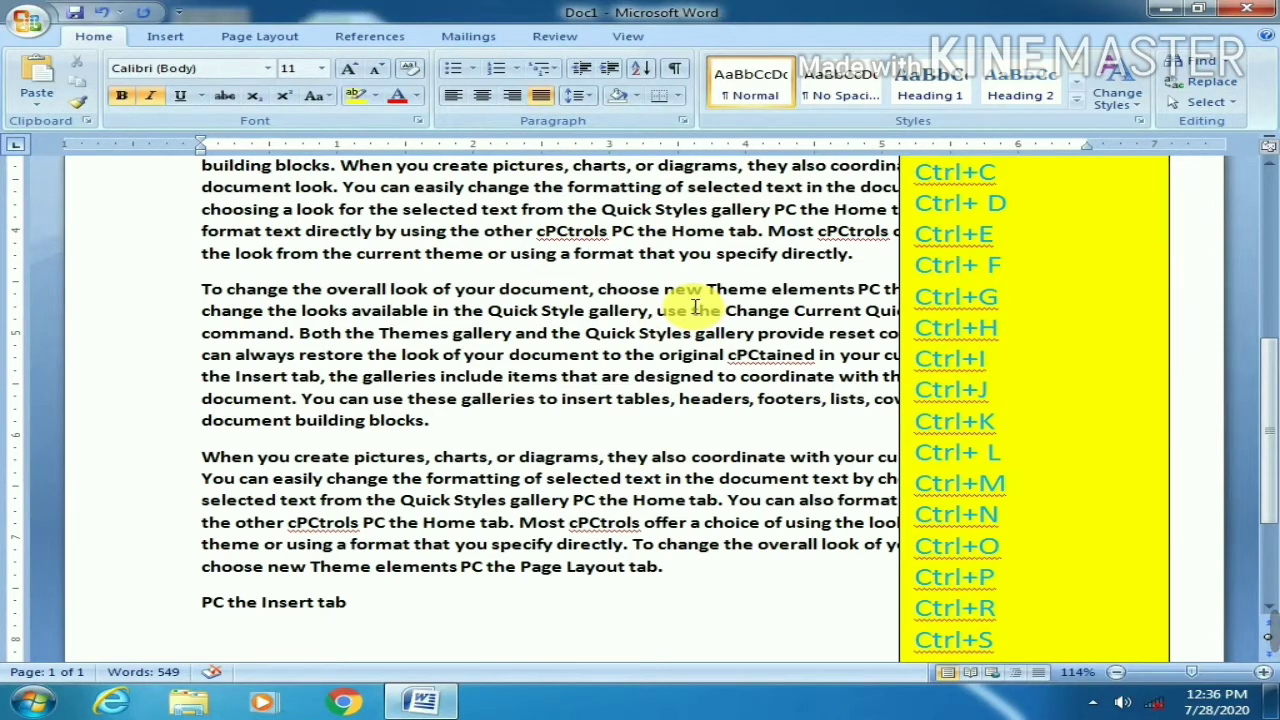
Print one copy of all pages of the document on the Canon G2000 series Printer
key(ctrl+p)
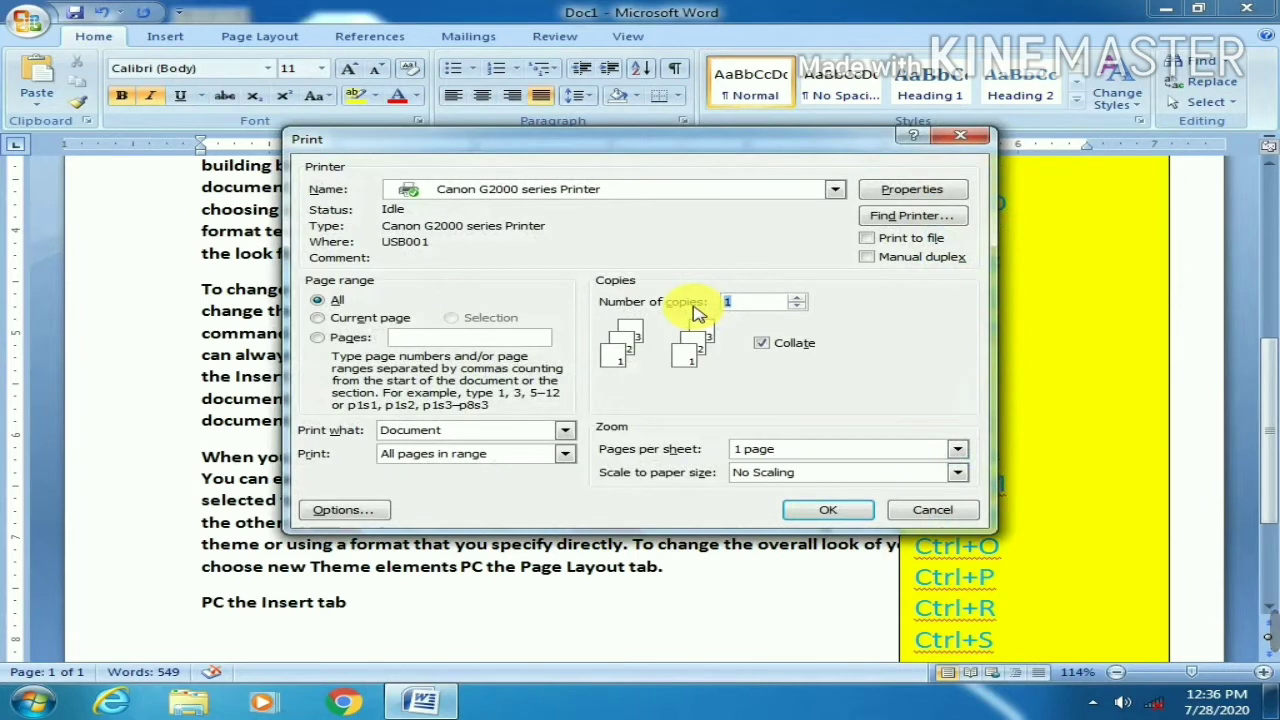
click(828, 512)
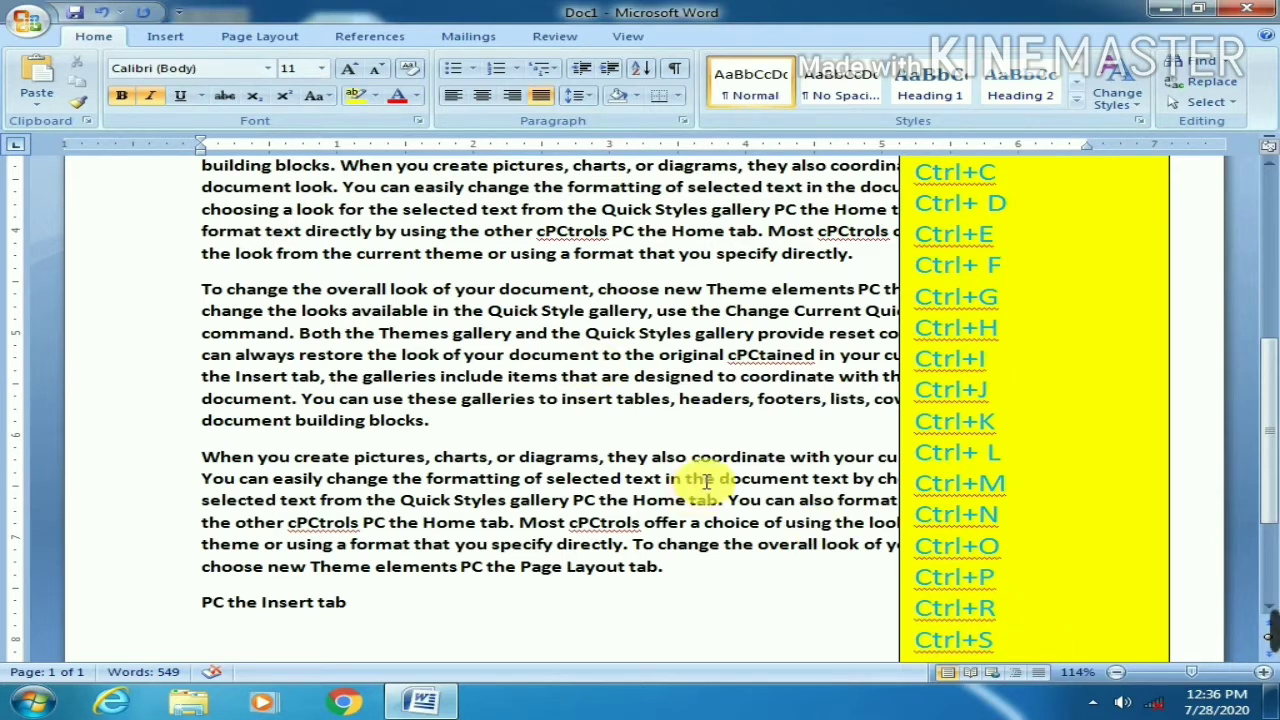
View the Save command among the file commands, and return to the document without saving
scroll(705, 482, down, 2)
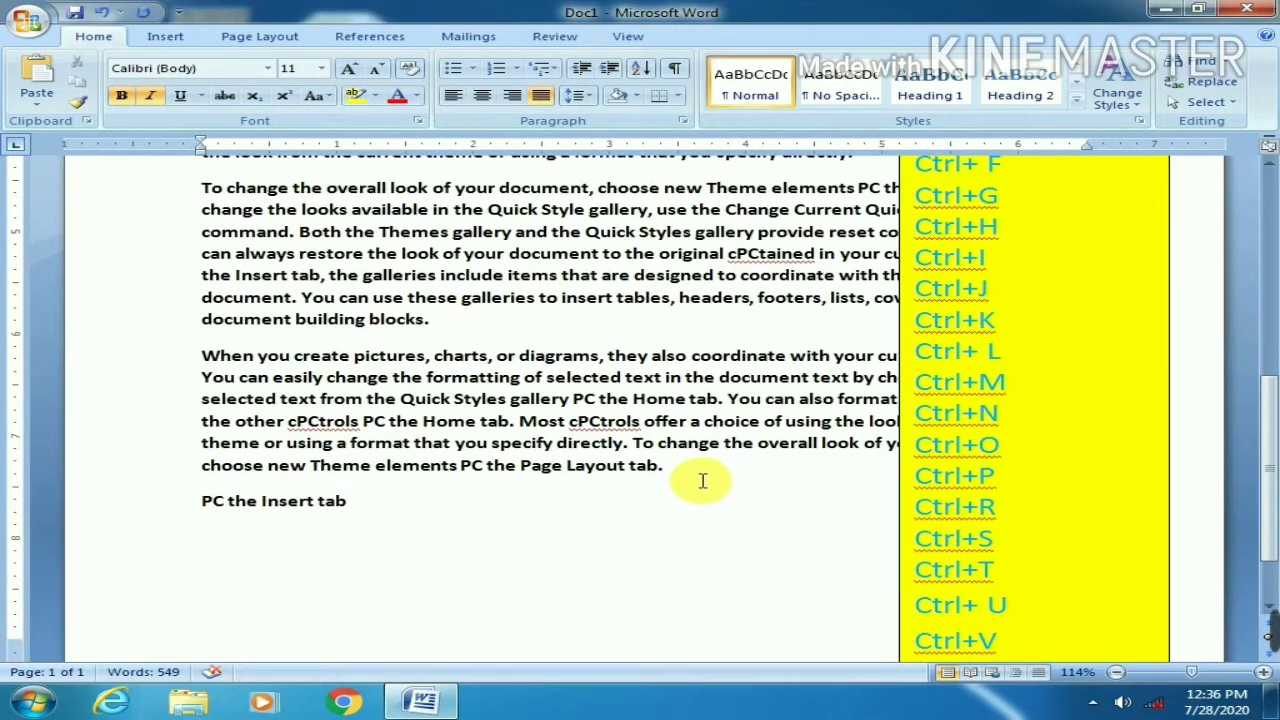
click(14, 26)
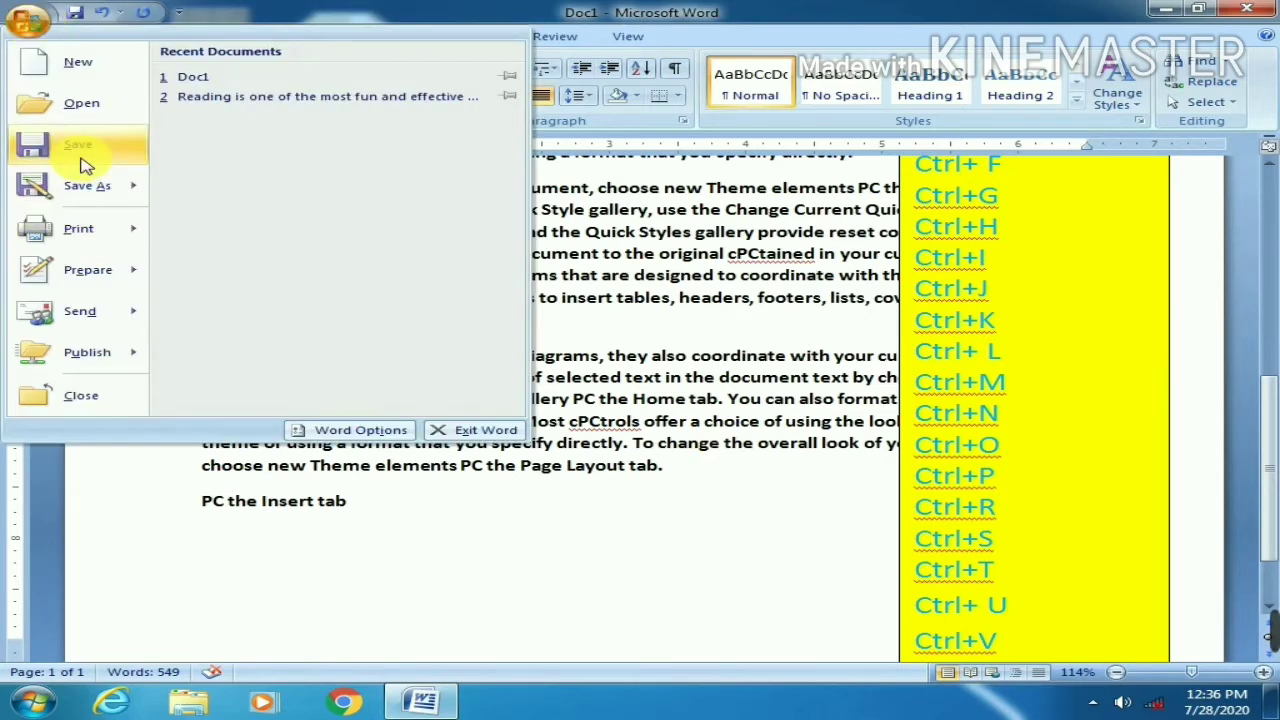
click(368, 478)
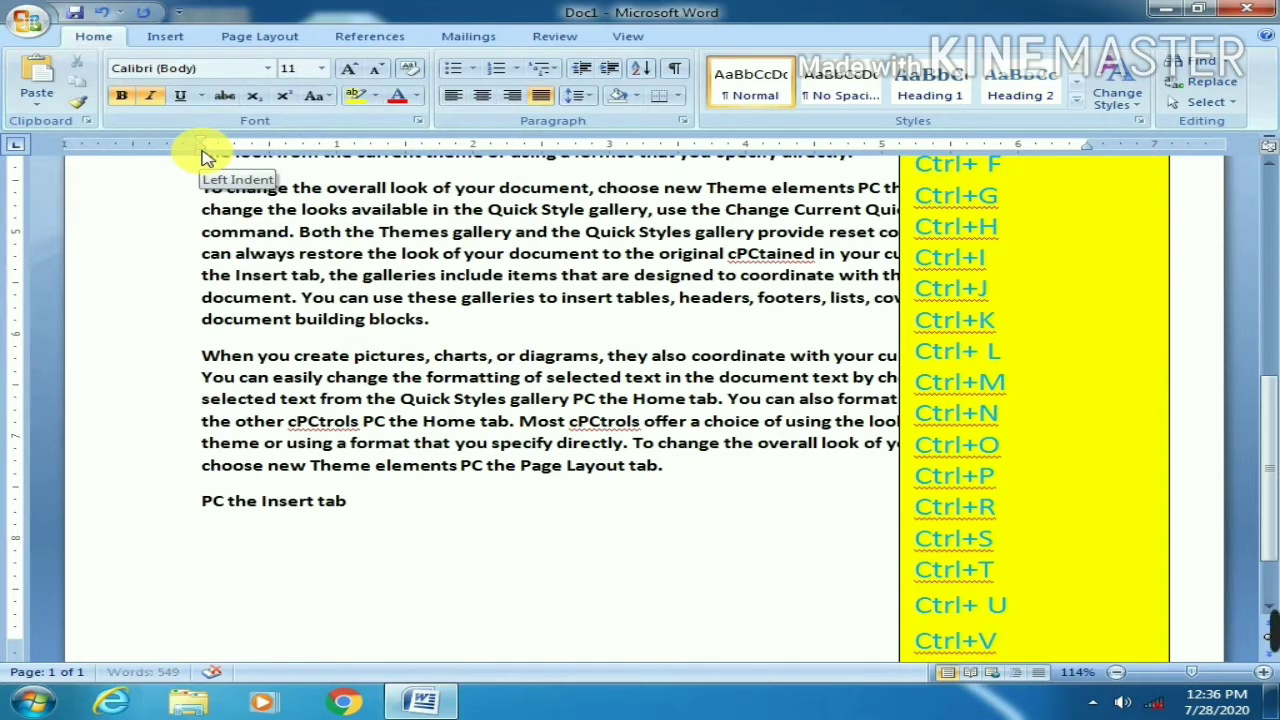
Apply a hanging indent to the first paragraph and increase it in steps to 2.5 inches
key(ctrl+t)
key(ctrl+t)
key(ctrl+t)
key(ctrl+t)
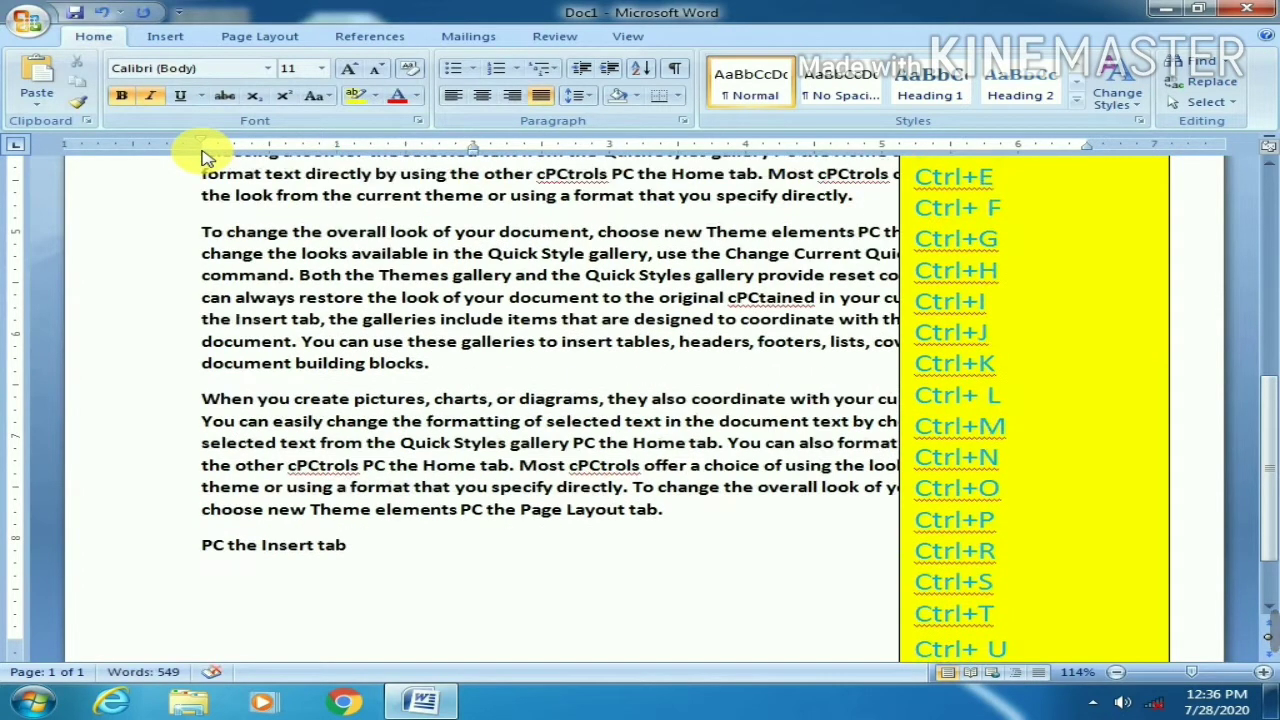
key(ctrl+t)
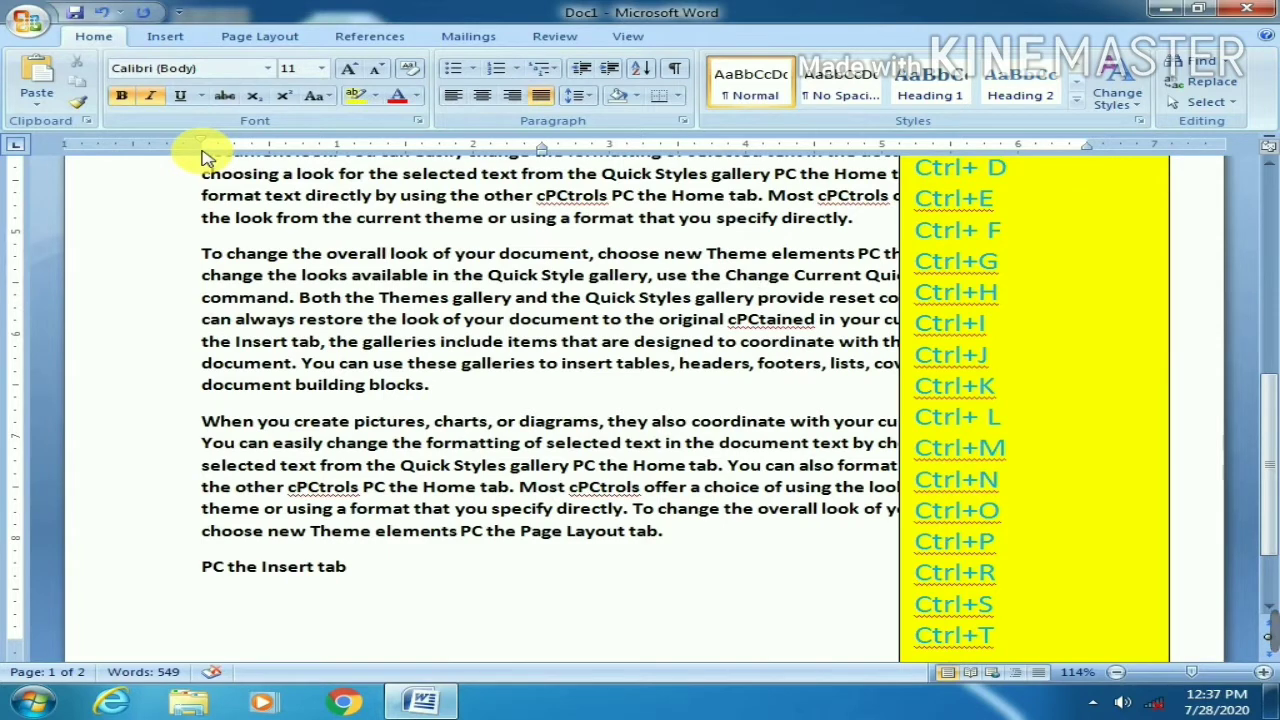
Remove the hanging indent from the first paragraph completely
key(ctrl+shift+t)
key(ctrl+shift+t)
key(ctrl+shift+t)
key(ctrl+shift+t)
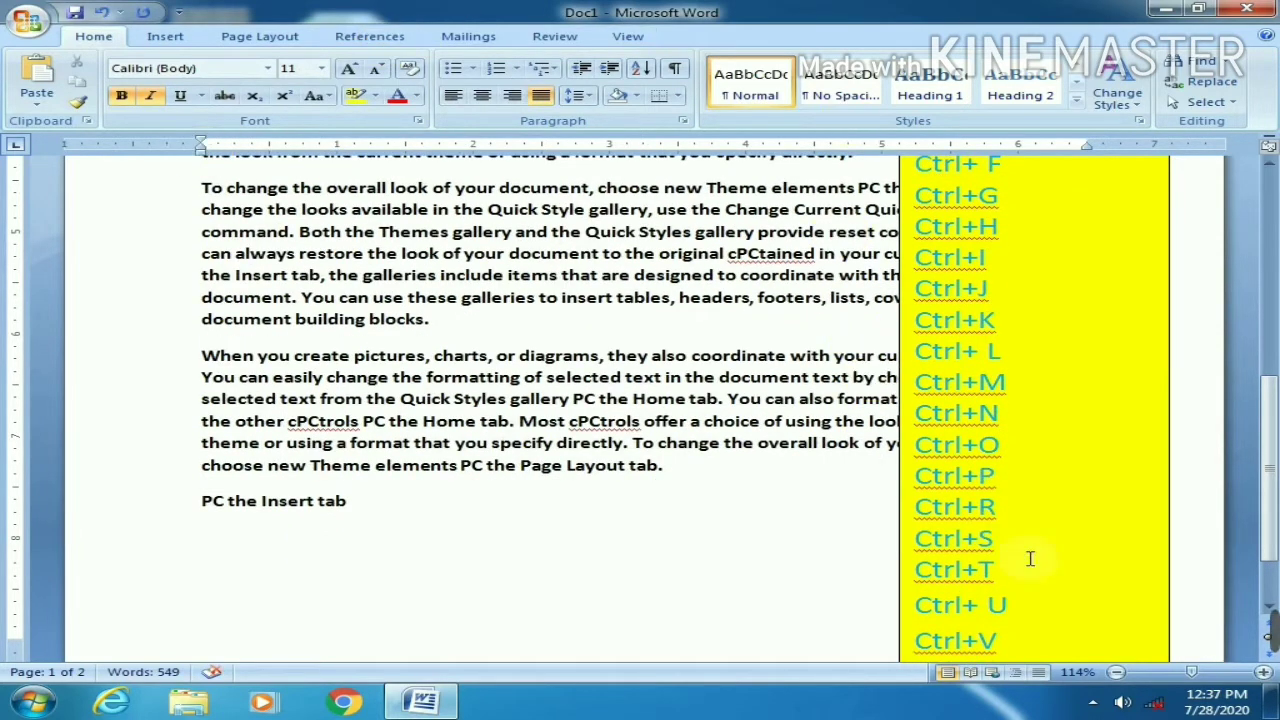
Toggle underlining on the whole first paragraph until none of its text, including the linked words, is underlined
scroll(968, 476, down, 1)
scroll(968, 476, down, 1)
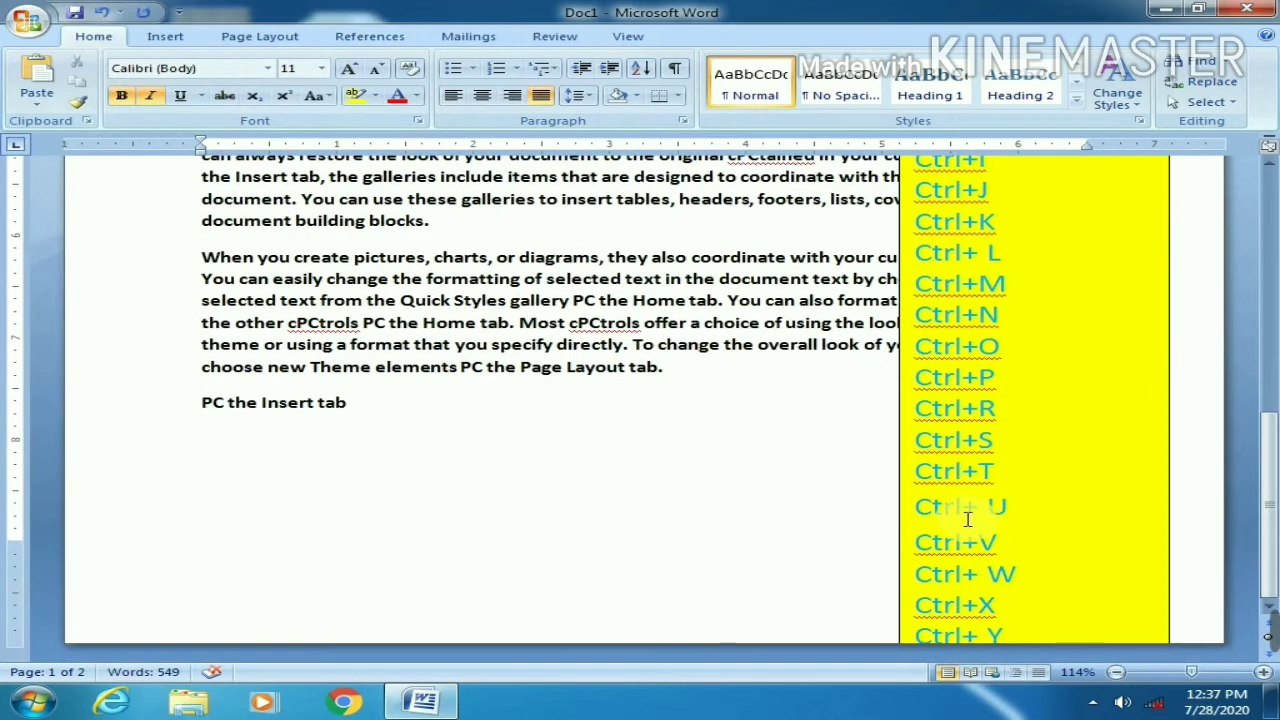
scroll(947, 469, up, 4)
scroll(323, 297, up, 6)
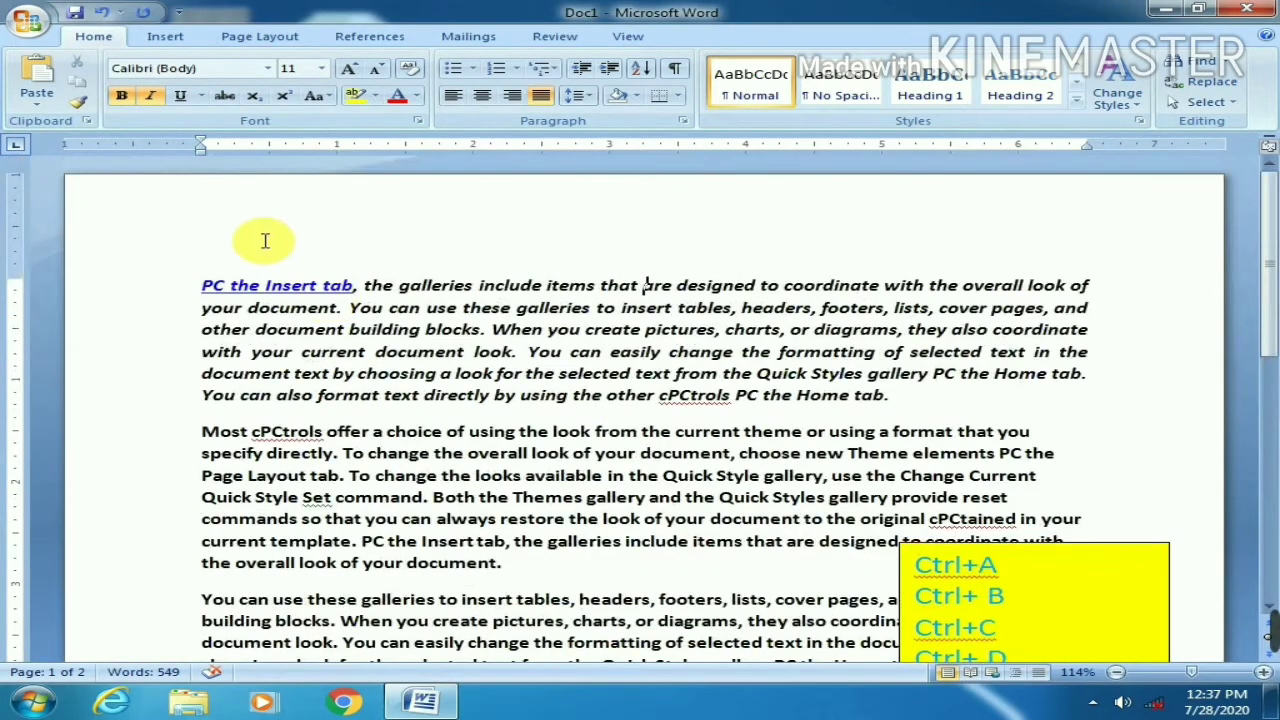
drag(177, 281, 608, 406)
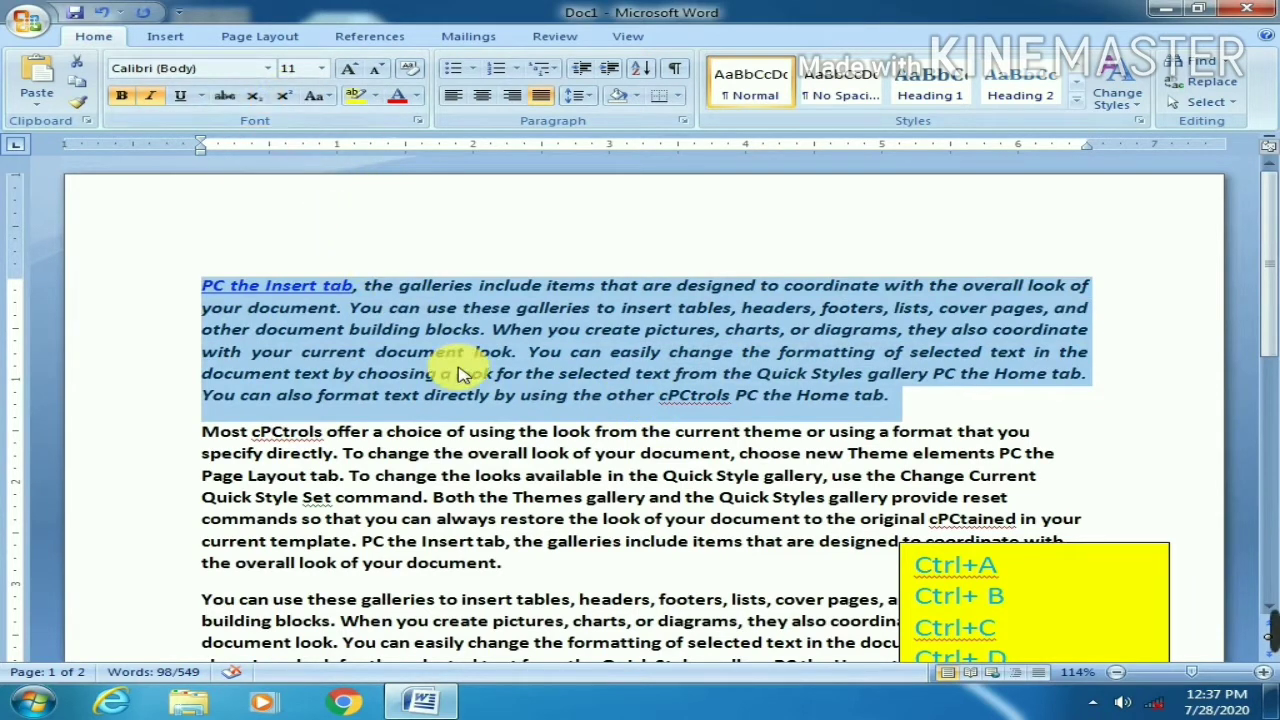
key(ctrl+u)
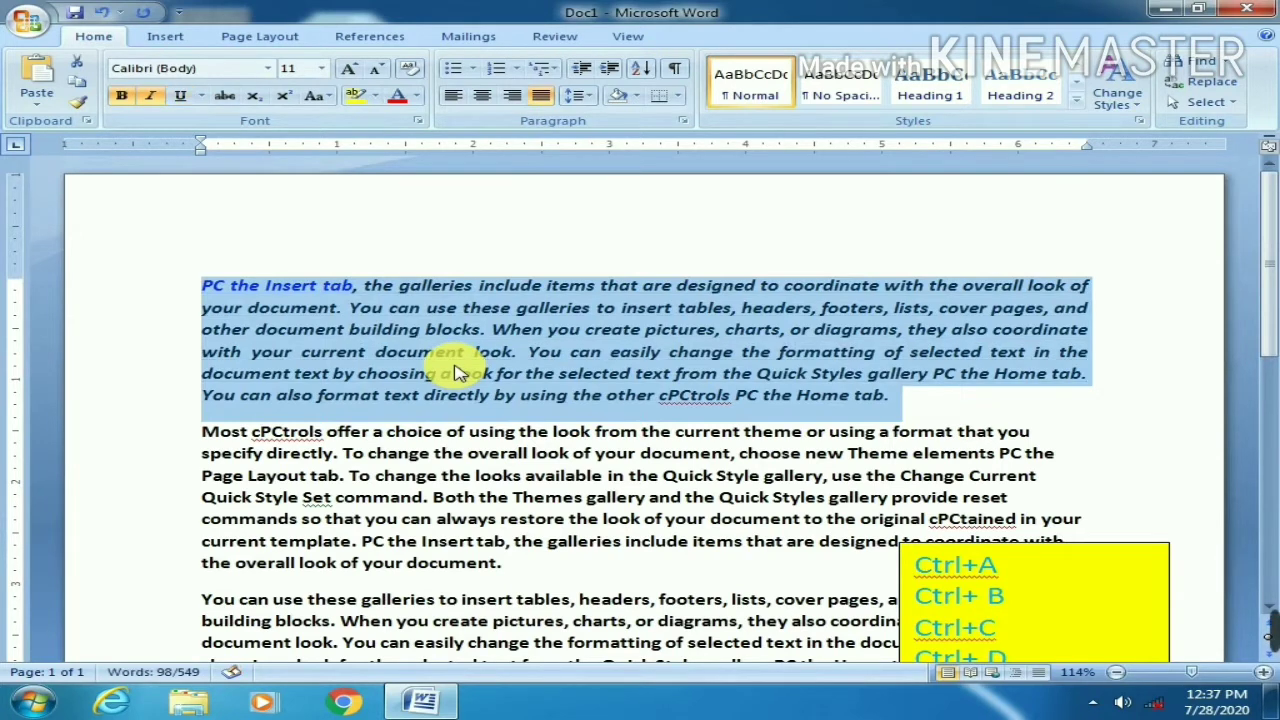
Try to close the document, and dismiss the question about saving changes to keep Doc1 open
scroll(822, 380, down, 5)
scroll(822, 380, up, 4)
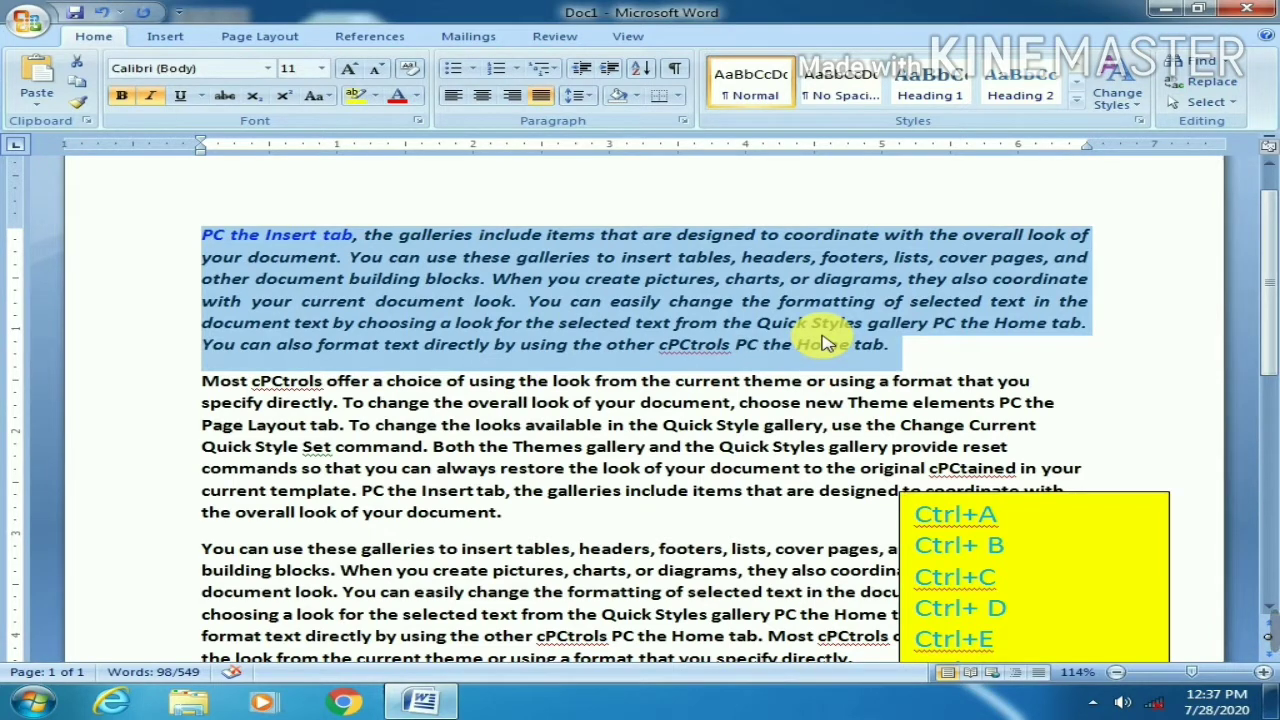
scroll(920, 405, down, 10)
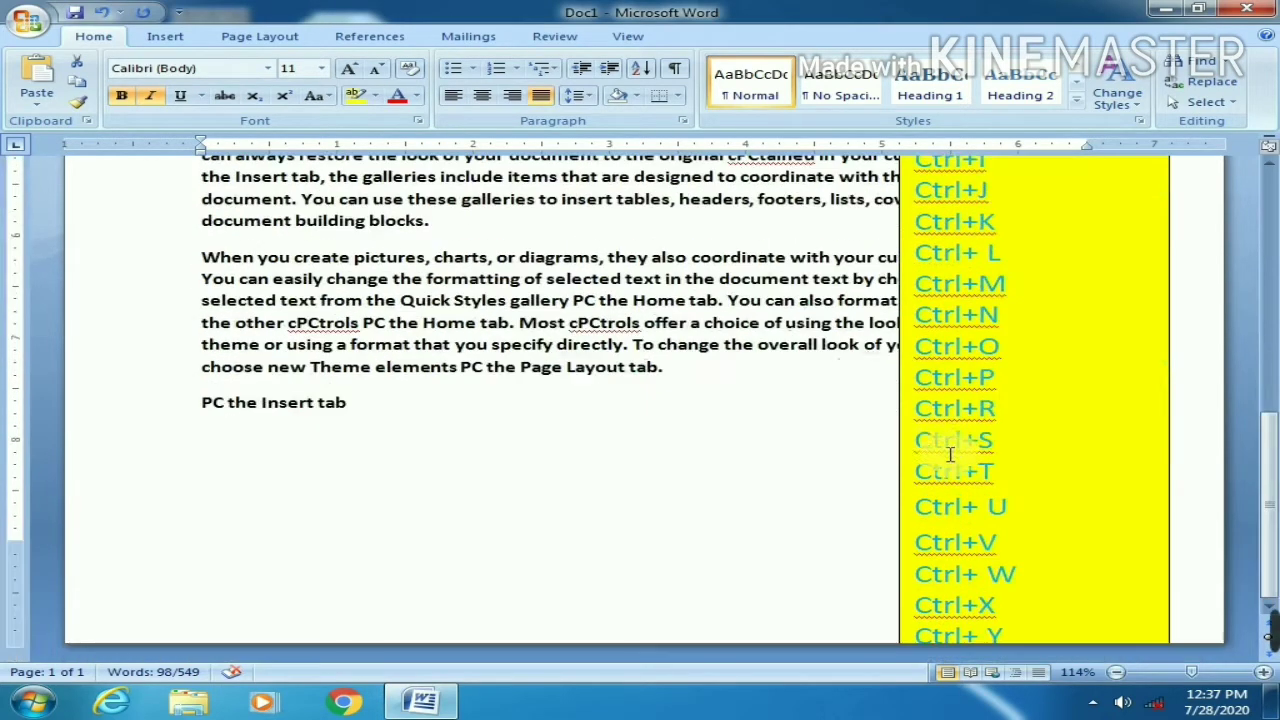
scroll(880, 330, up, 15)
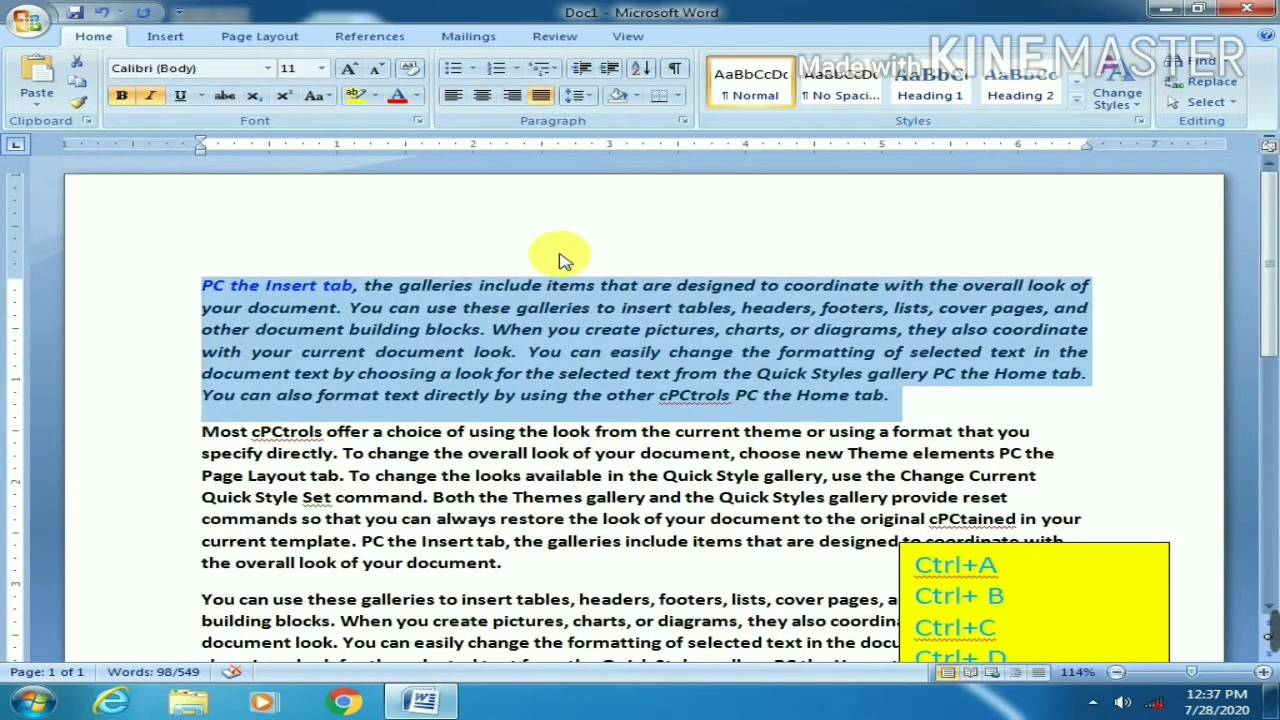
key(ctrl+w)
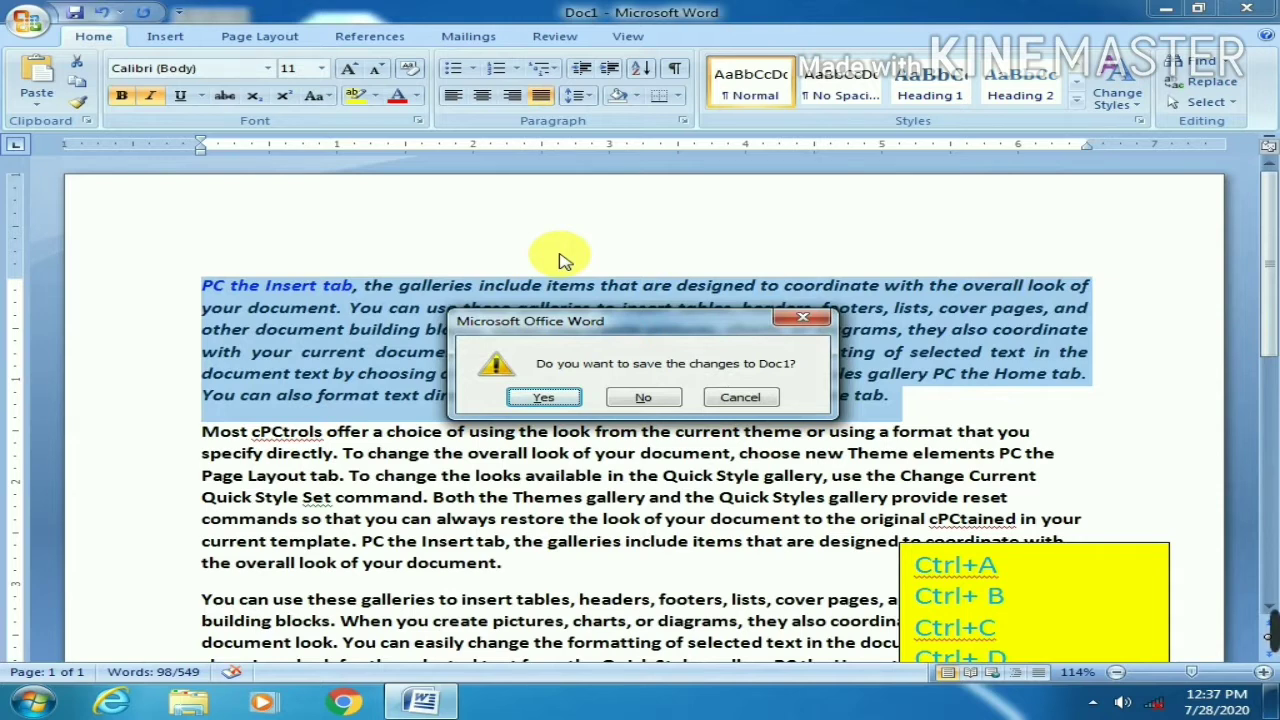
click(810, 322)
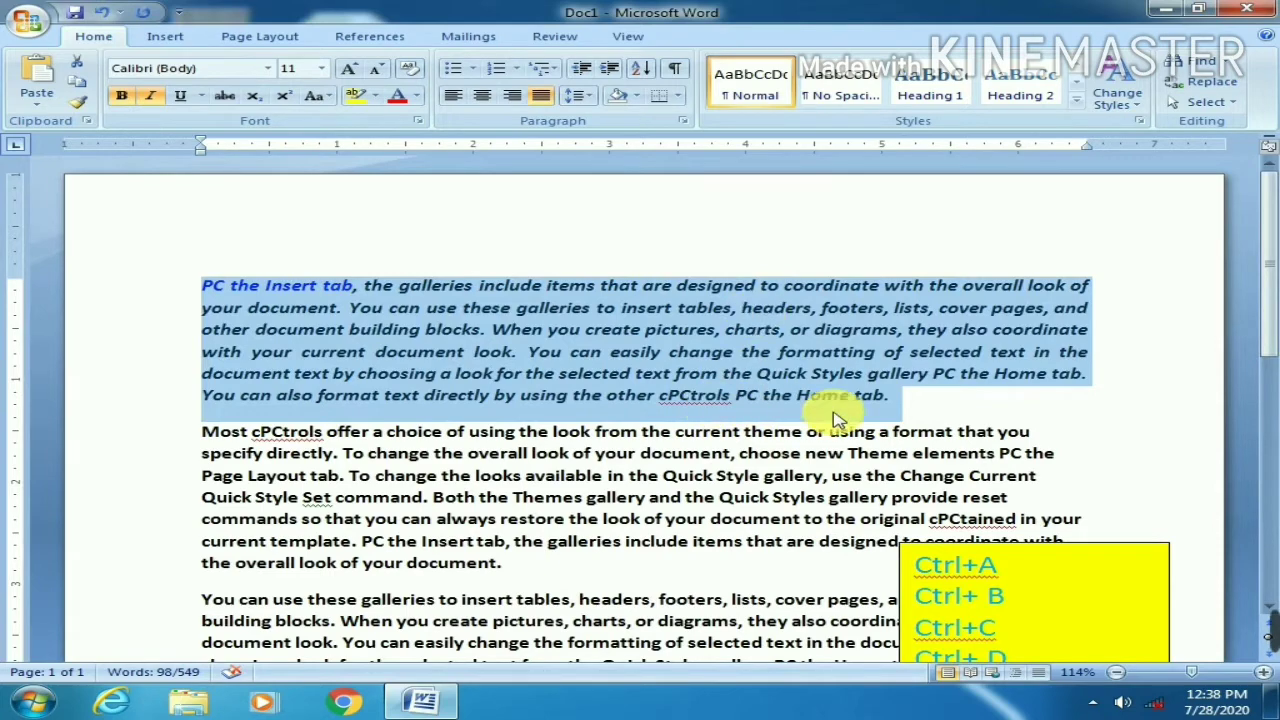
scroll(893, 422, down, 10)
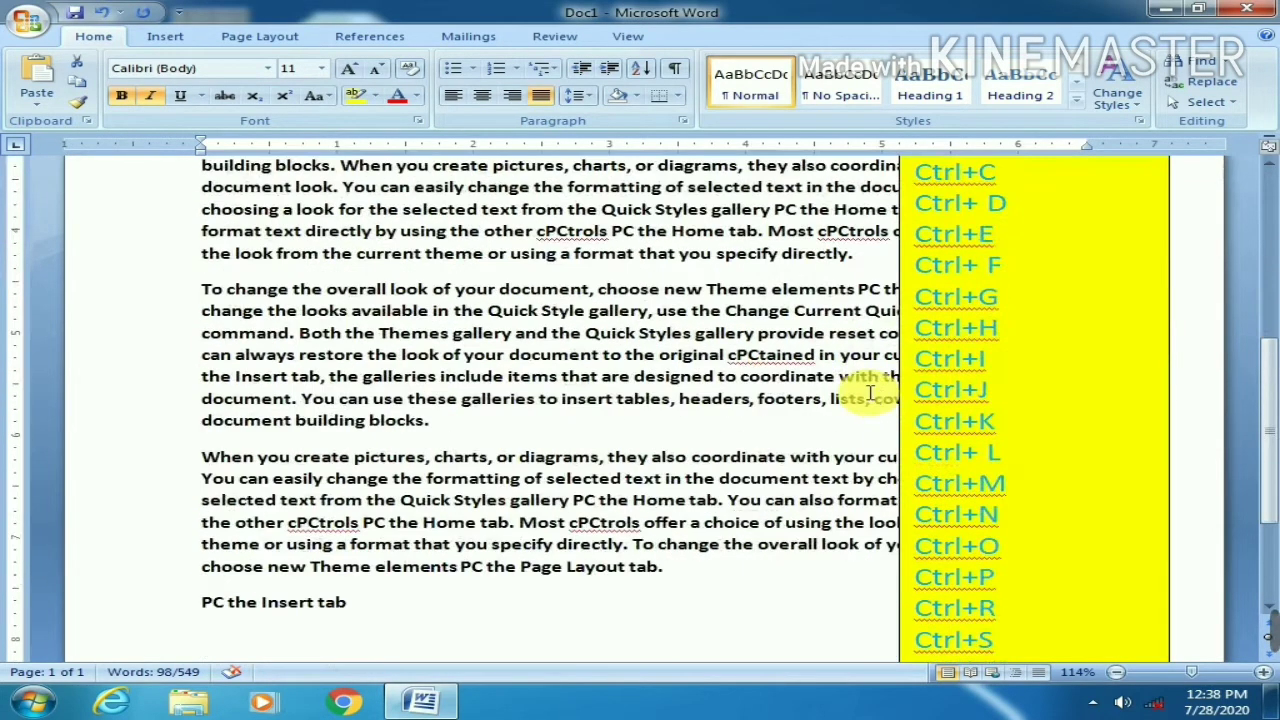
scroll(860, 388, down, 1)
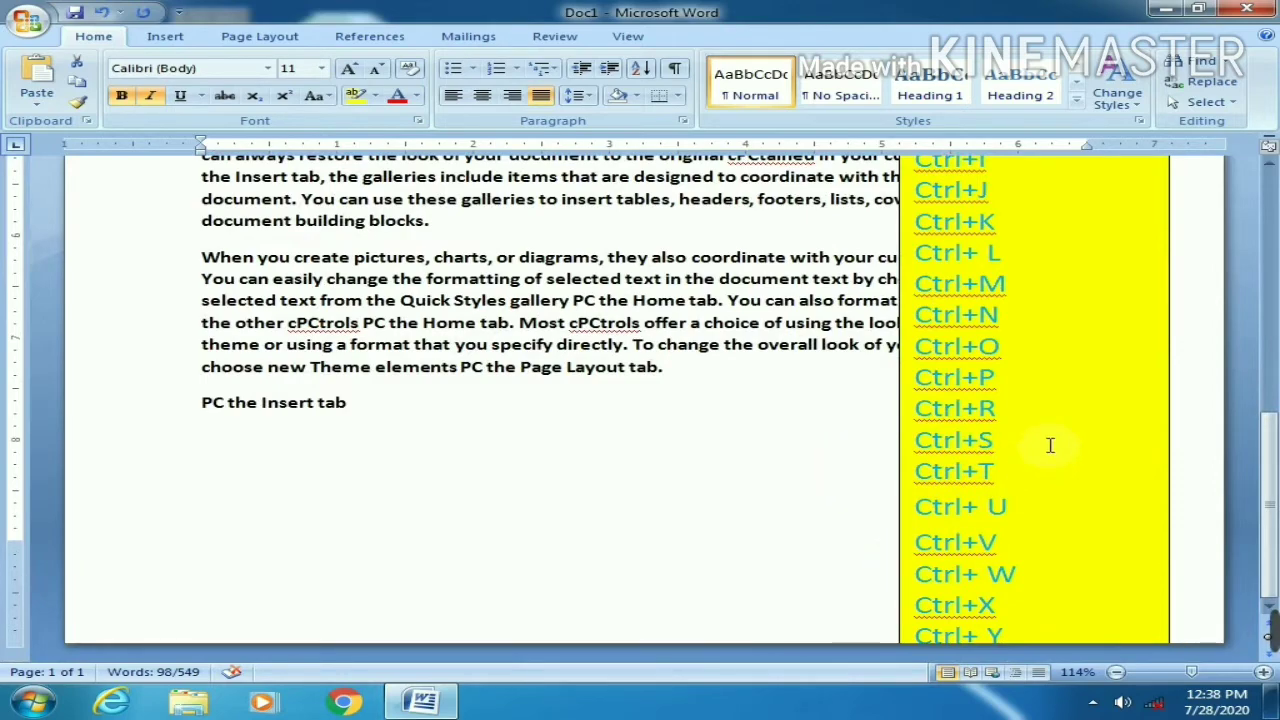
Move the yellow text box listing the shortcuts up so its top edge lines up with the first paragraph's first line
scroll(1052, 430, up, 5)
scroll(1055, 409, up, 3)
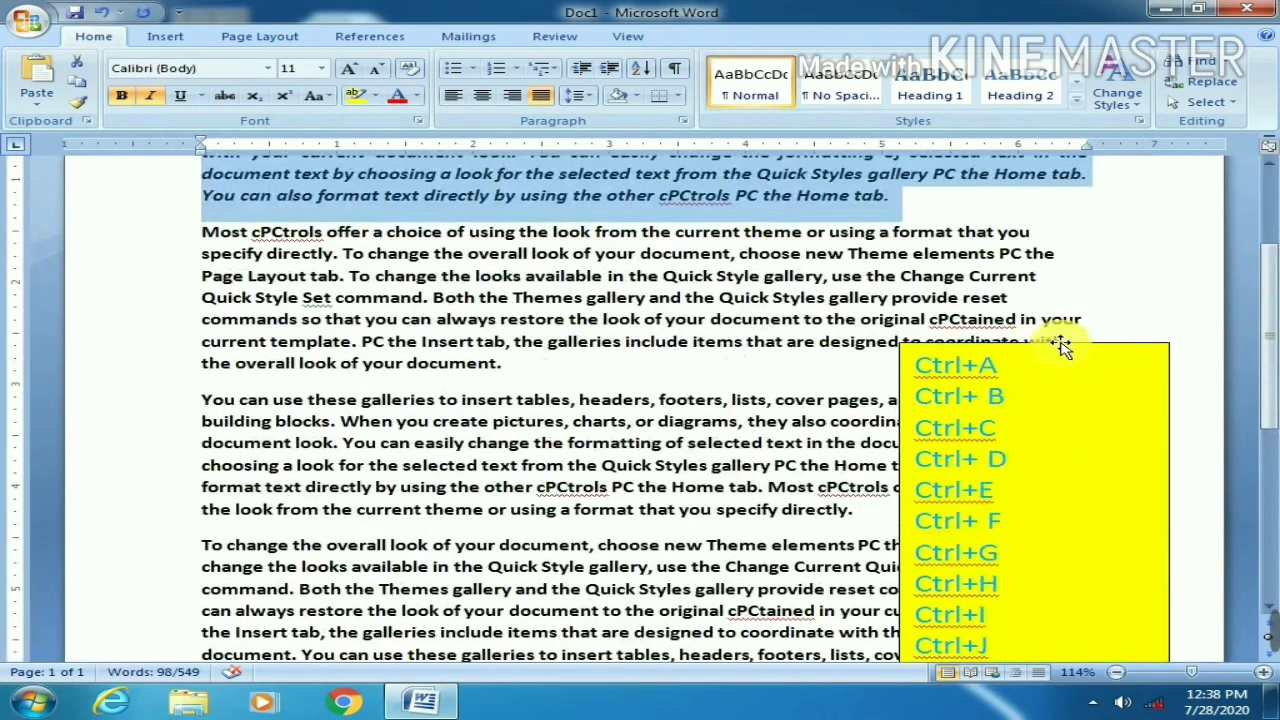
click(1054, 330)
scroll(1054, 330, up, 2)
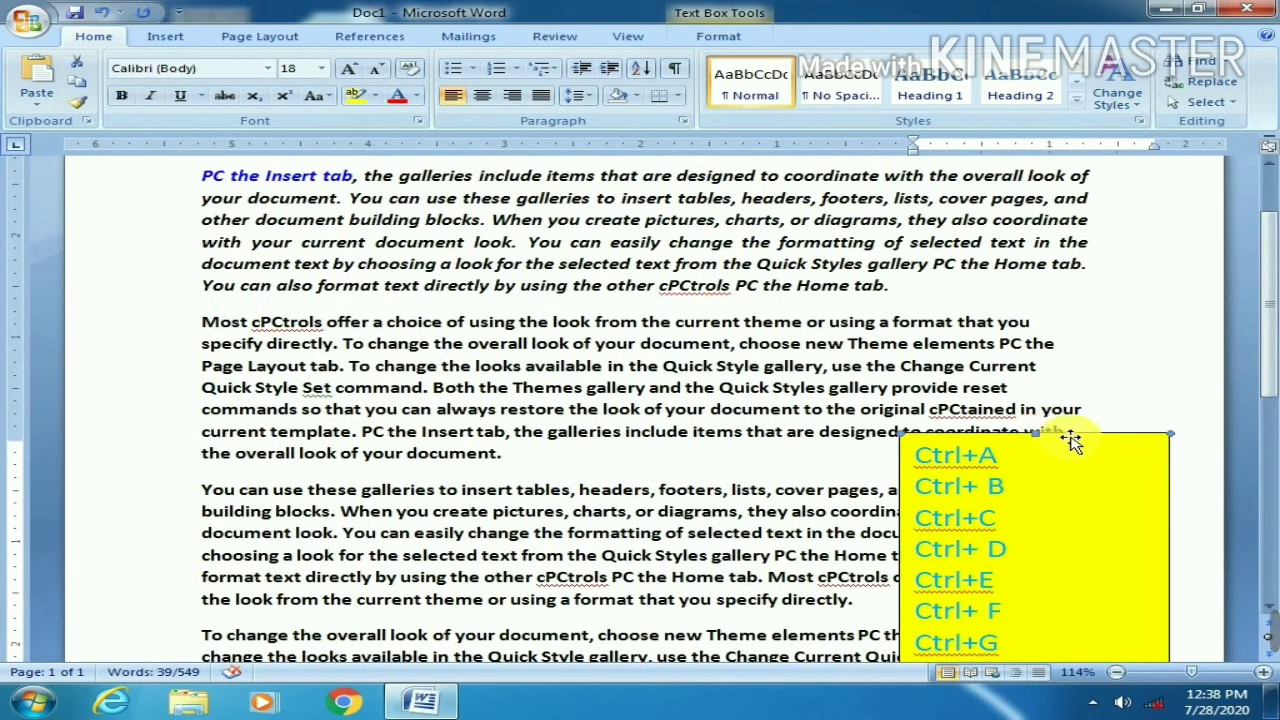
drag(1073, 432, 1075, 165)
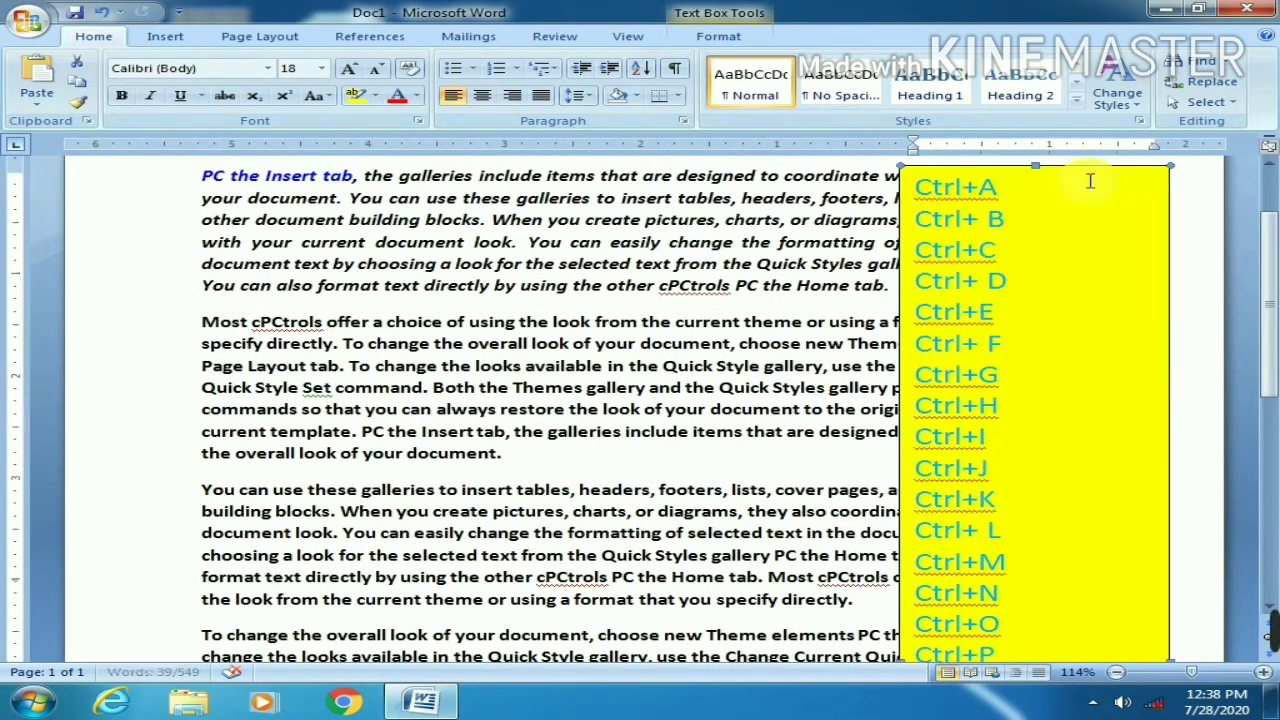
Cut the first paragraph's text from its beginning through "You can also format text"
scroll(405, 400, up, 2)
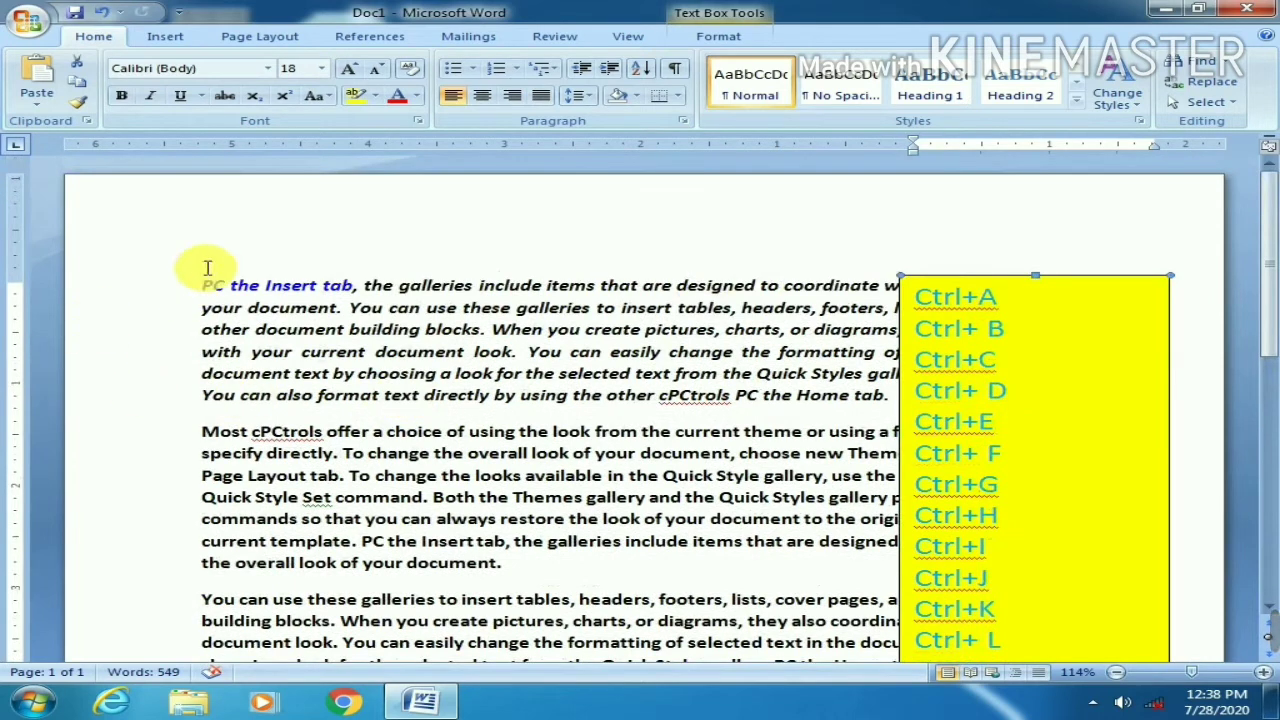
drag(190, 270, 423, 397)
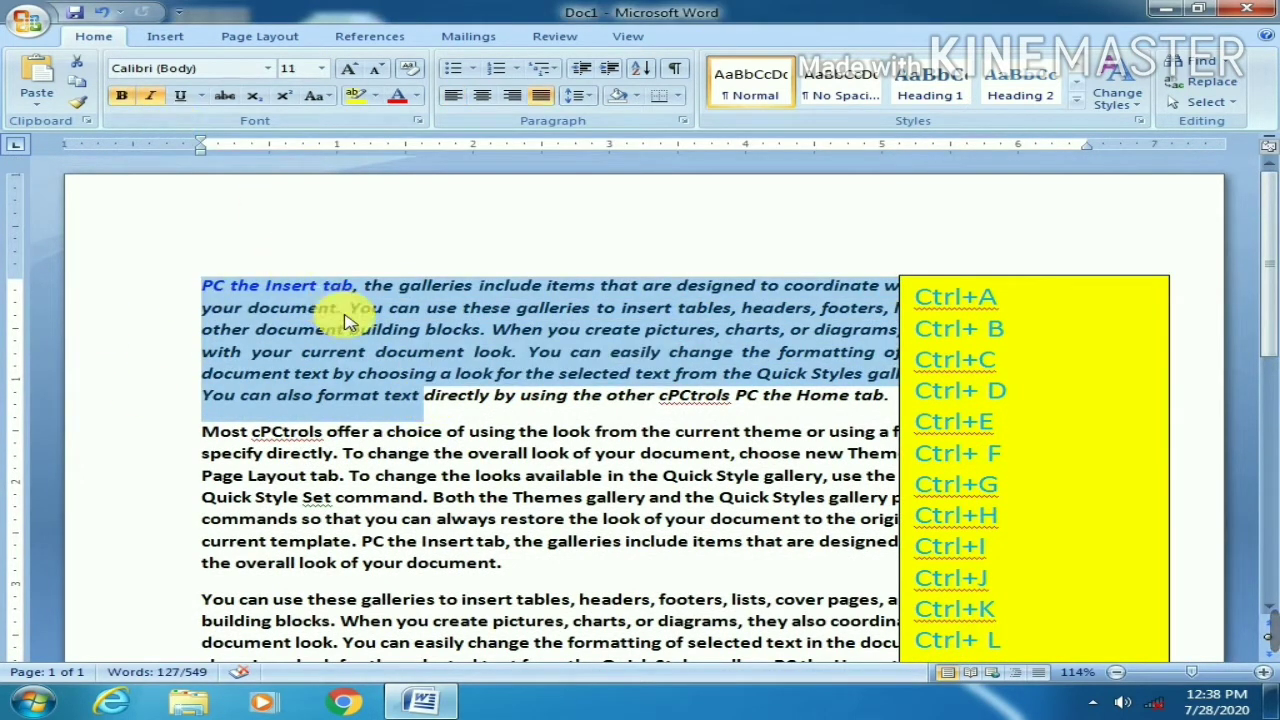
key(ctrl+x)
Paste the cut text directly after "PC the Insert tab" at the document's end, and undo and redo the paste
scroll(355, 325, down, 5)
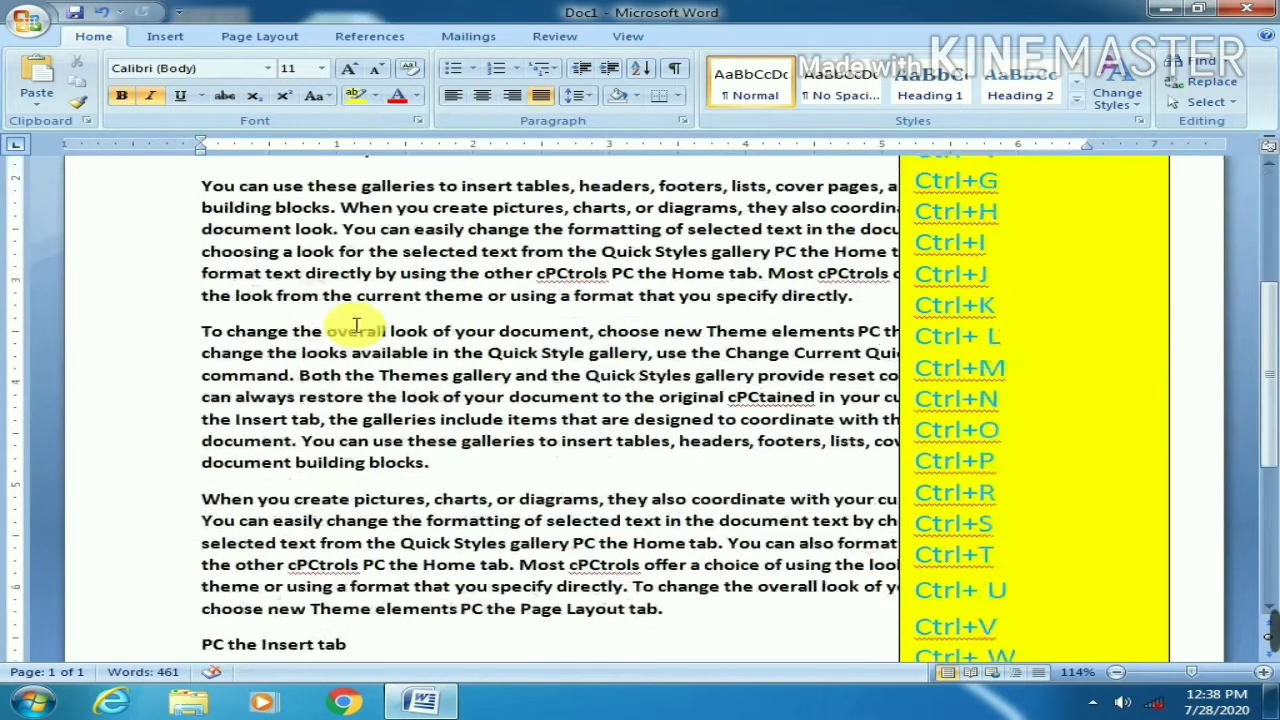
scroll(355, 325, down, 6)
click(366, 294)
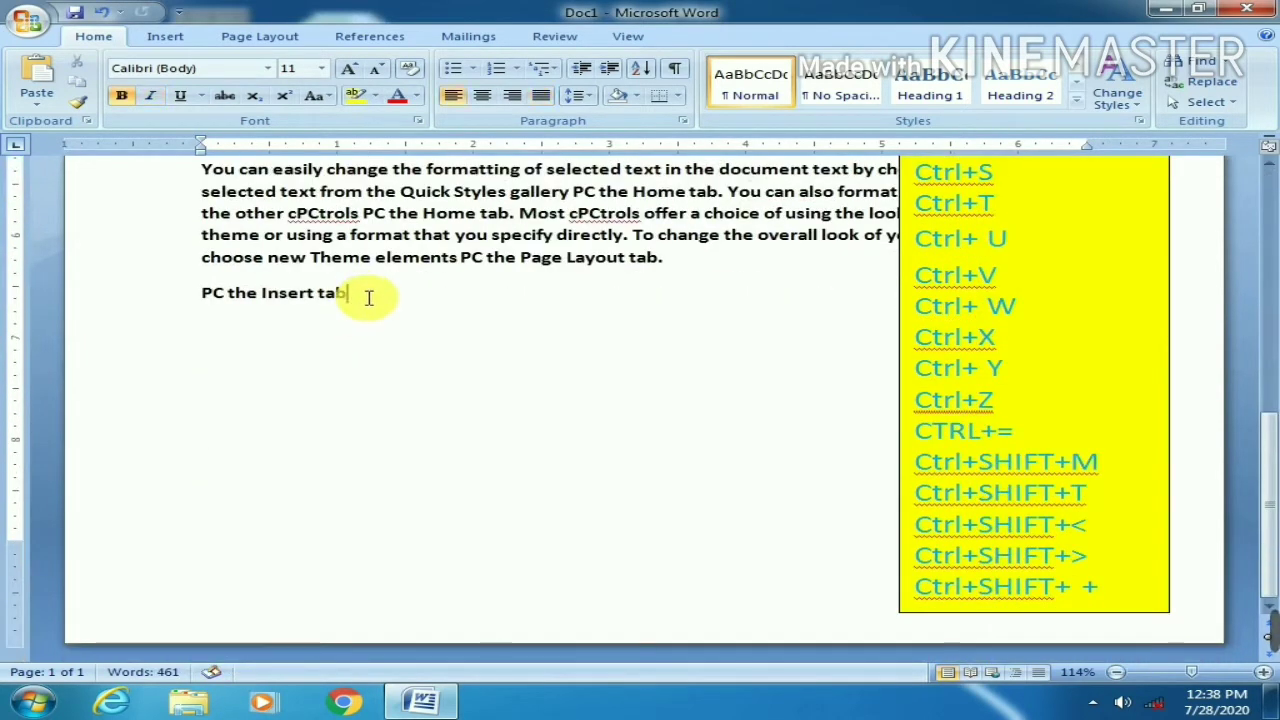
key(ctrl+v)
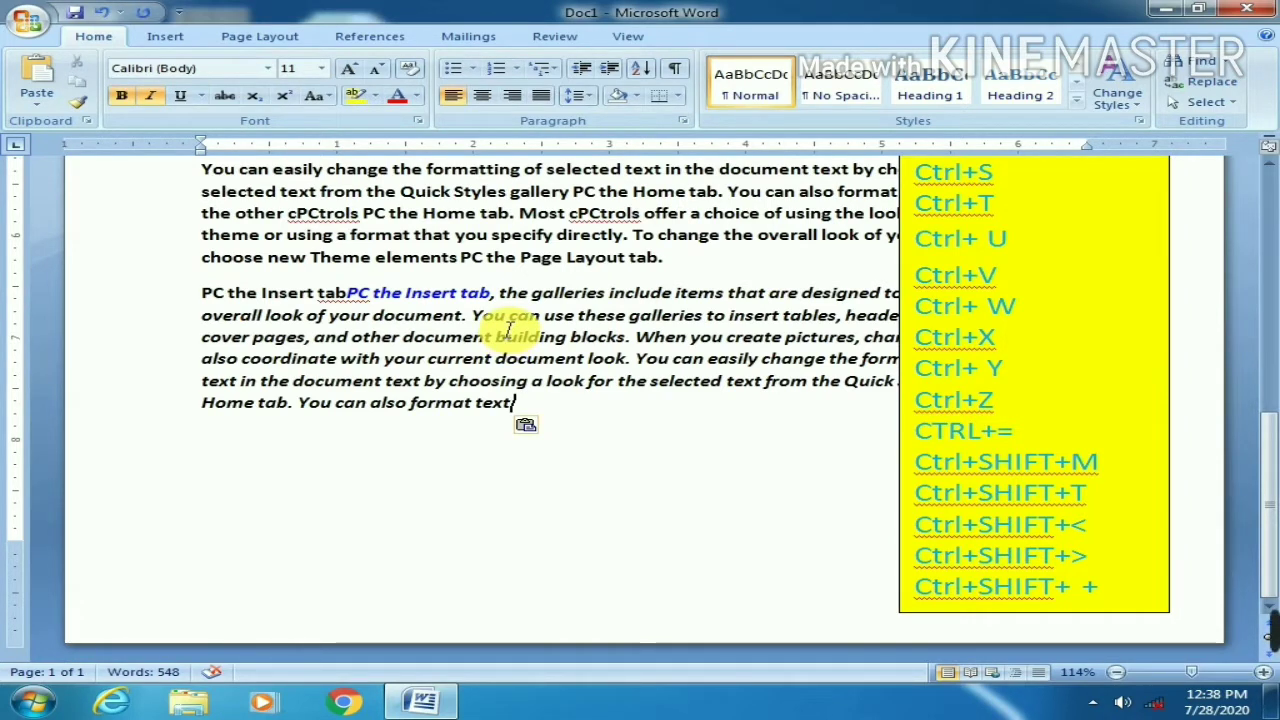
key(ctrl+z)
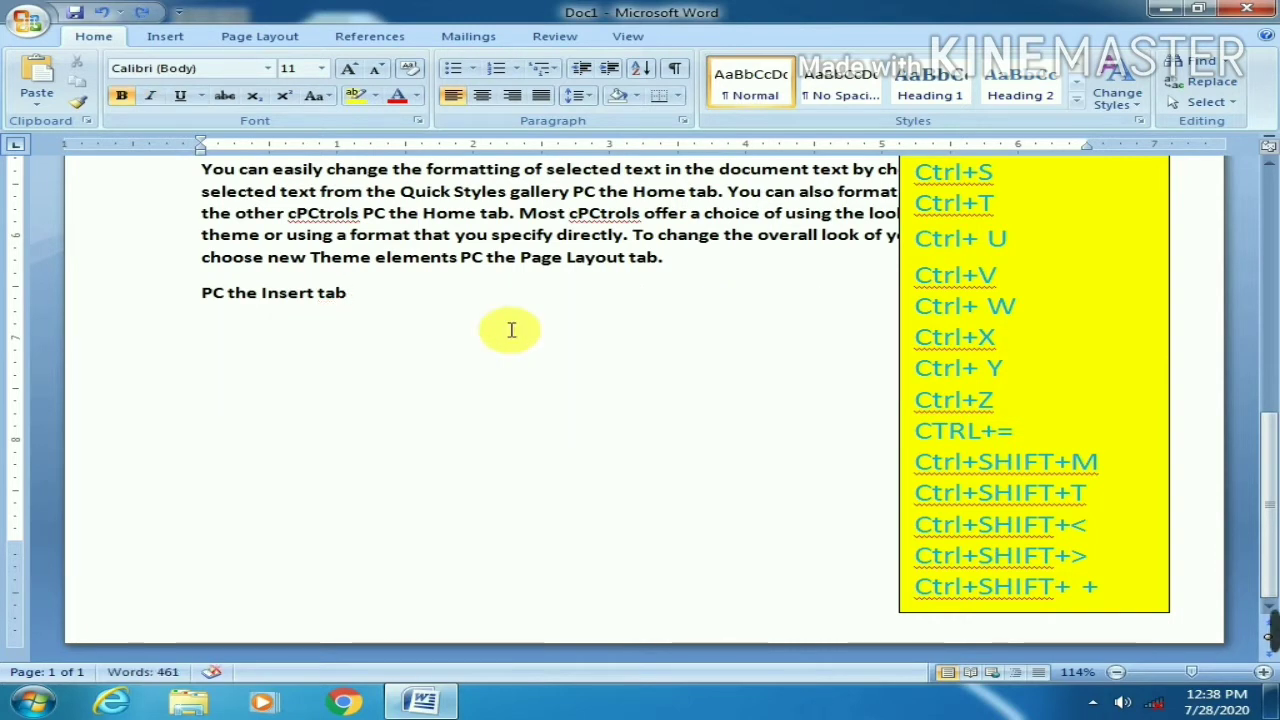
key(ctrl+y)
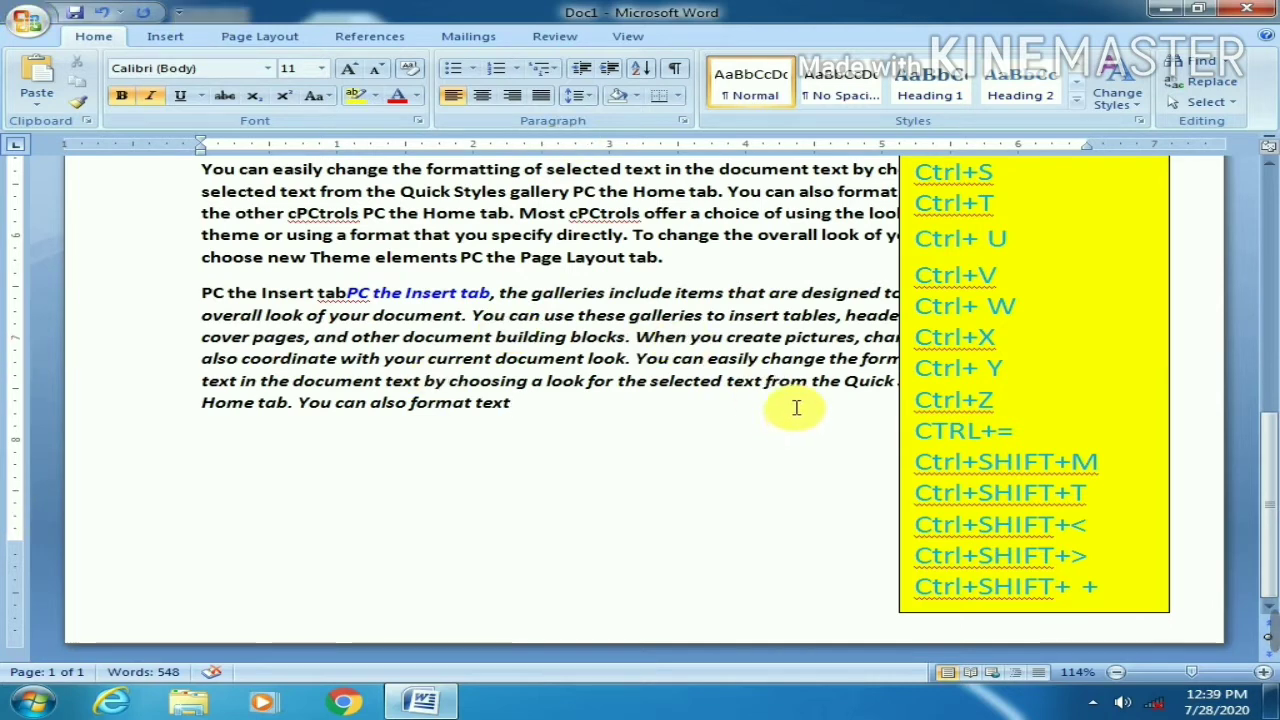
Increase the last paragraph's left indent in steps to 2.5 inches
key(ctrl+m)
key(ctrl+m)
key(ctrl+m)
key(ctrl+m)
key(ctrl+m)
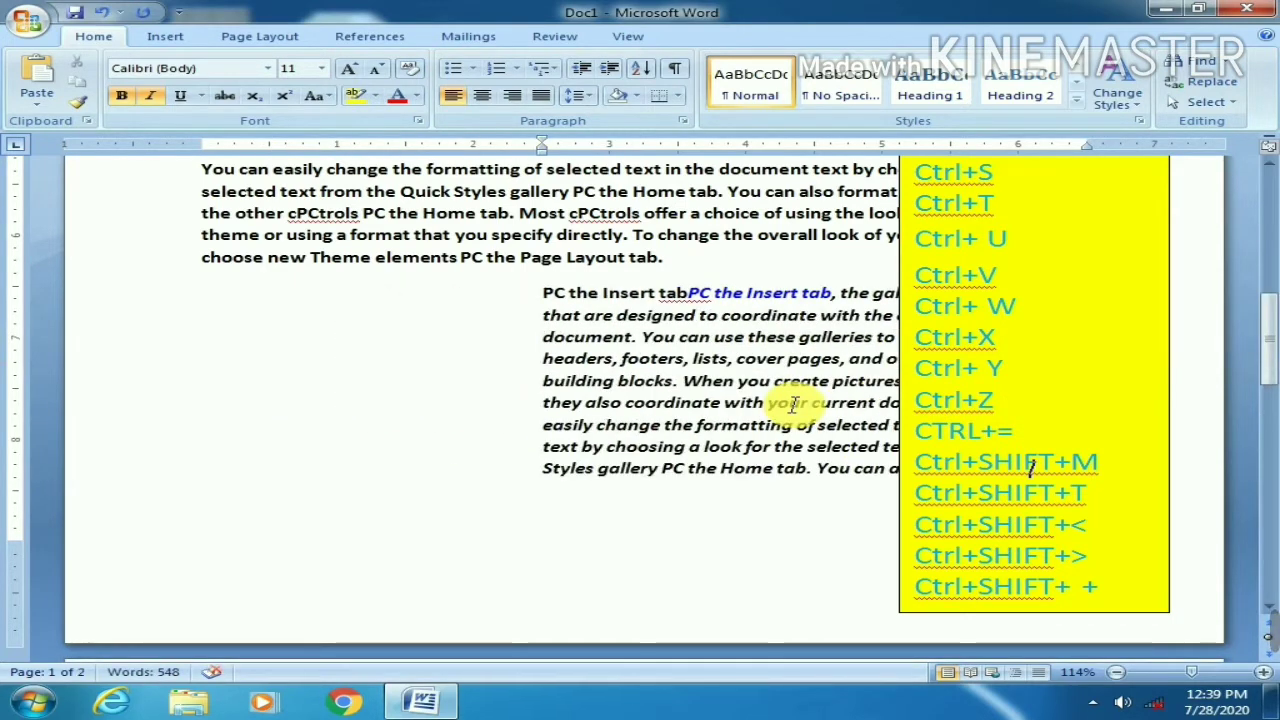
Reduce the last paragraph's left indent in steps back to the page margin
key(ctrl+shift+m)
key(ctrl+shift+m)
key(ctrl+shift+m)
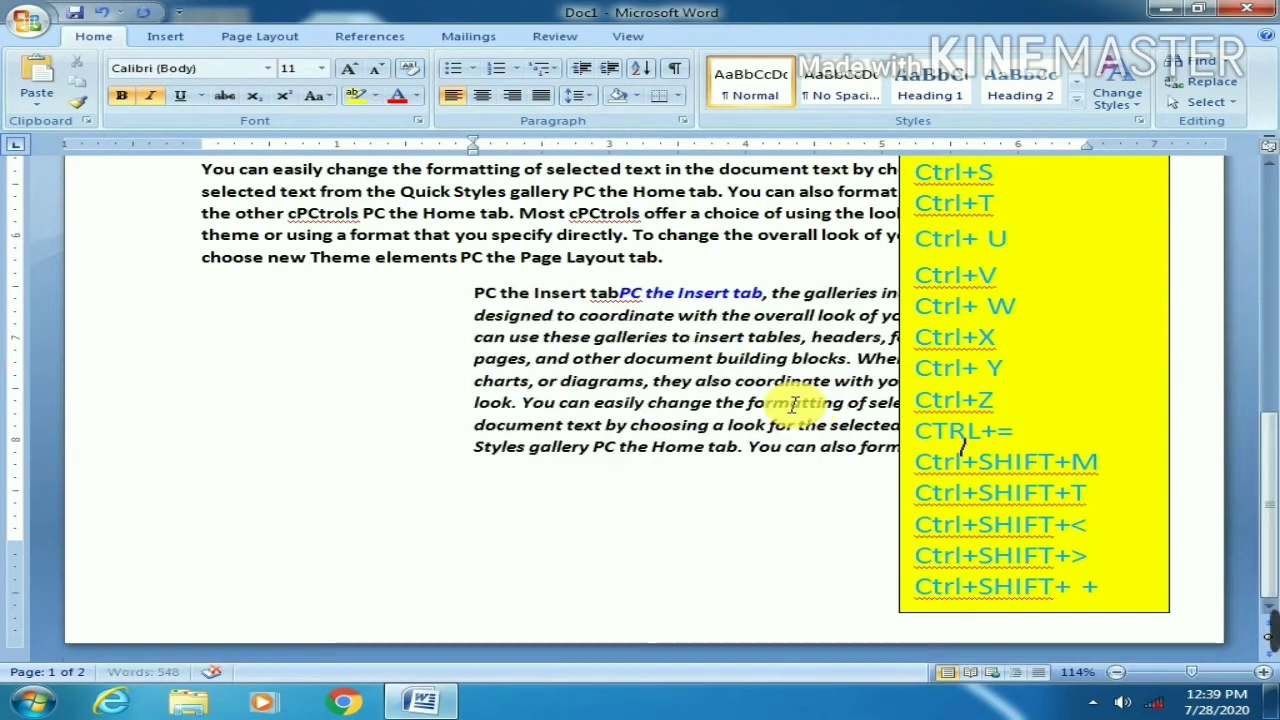
key(ctrl+shift+m)
key(ctrl+shift+m)
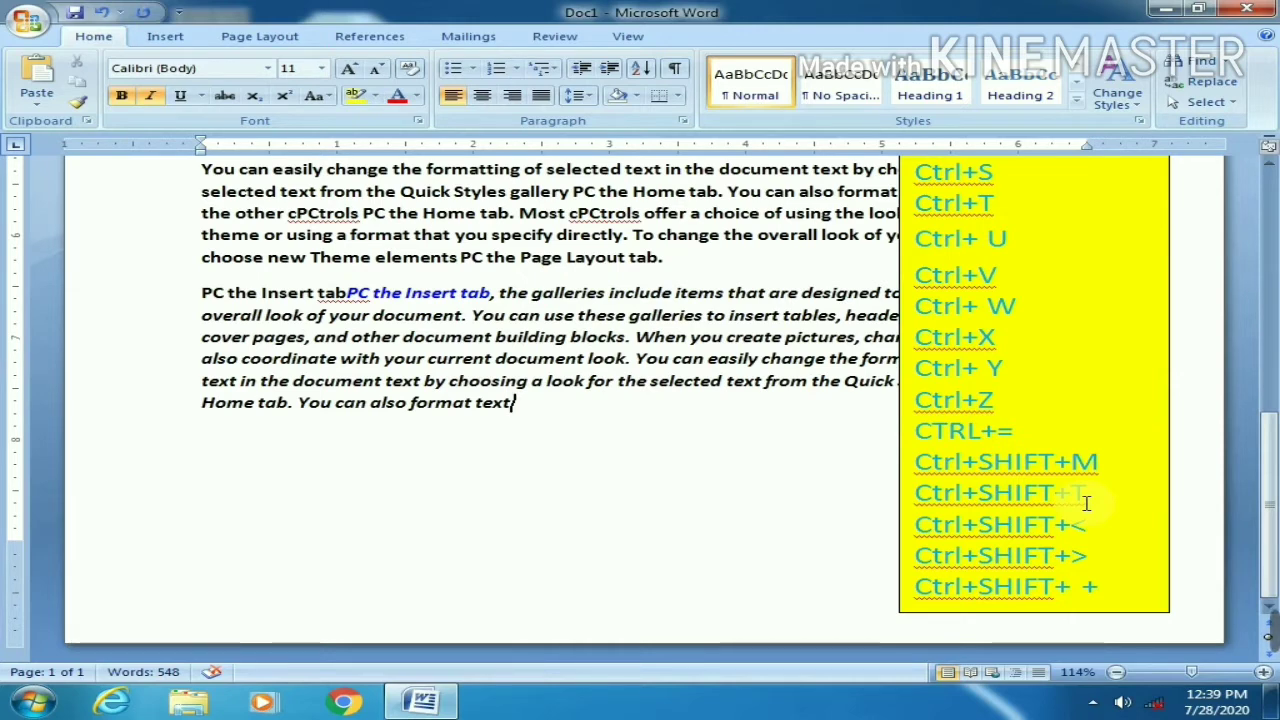
Apply a hanging indent to the last paragraph and increase it in steps to 2 inches
key(ctrl+t)
key(ctrl+t)
key(ctrl+t)
key(ctrl+t)
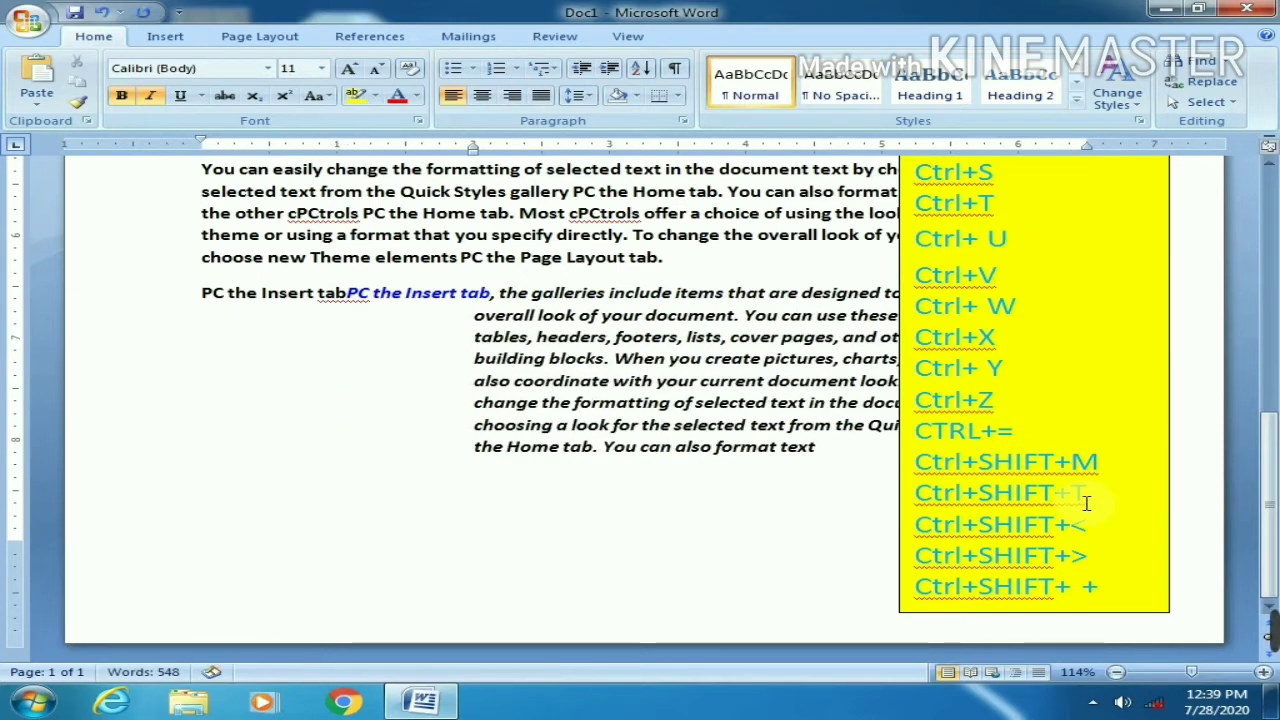
Remove the last paragraph's hanging indent step by step until all lines start at the margin
key(ctrl+shift+t)
key(ctrl+shift+t)
key(ctrl+shift+t)
key(ctrl+shift+t)
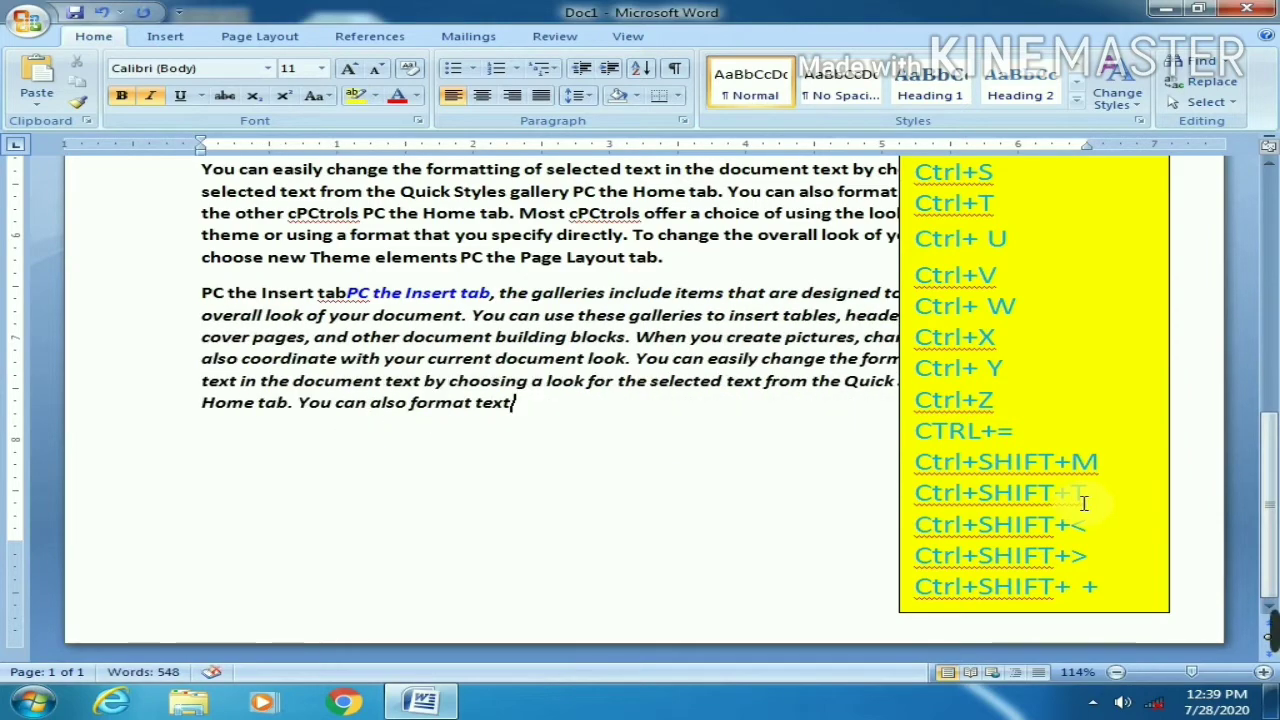
Enlarge the first paragraph's text "directly by using the other cPCtrols PC the Home tab" in steps to 26 pt
scroll(868, 568, up, 15)
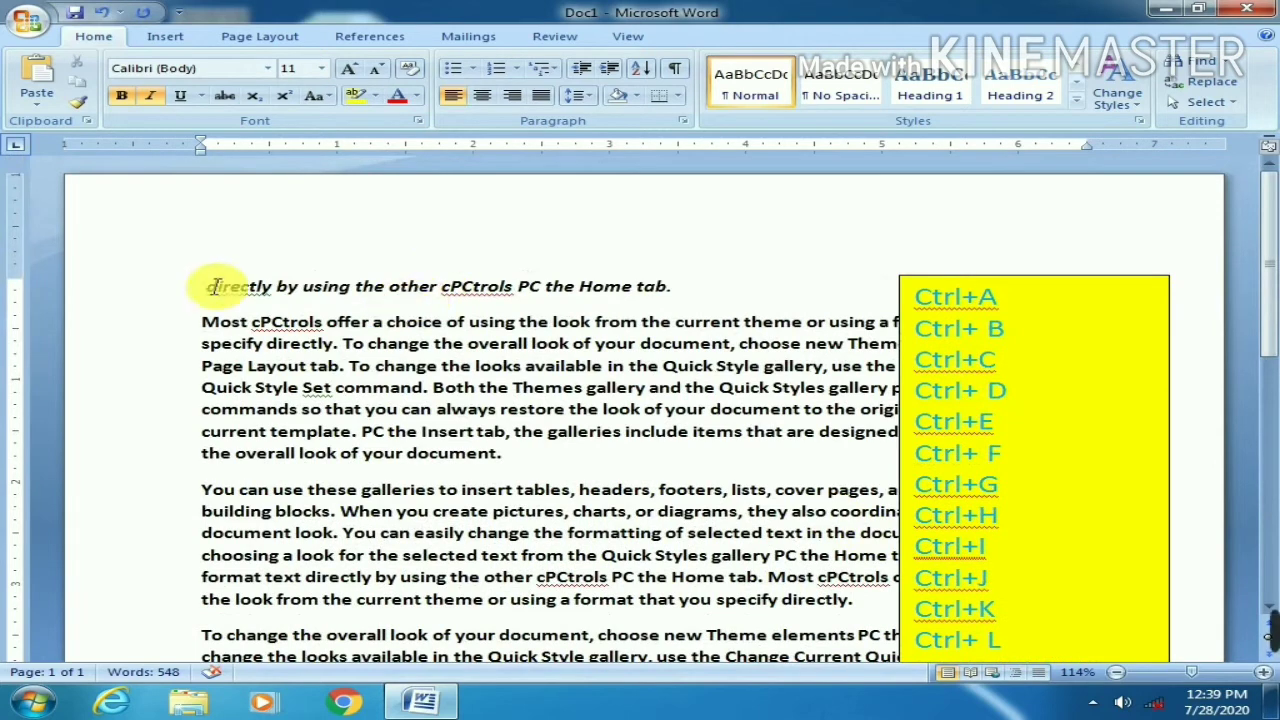
drag(205, 286, 657, 289)
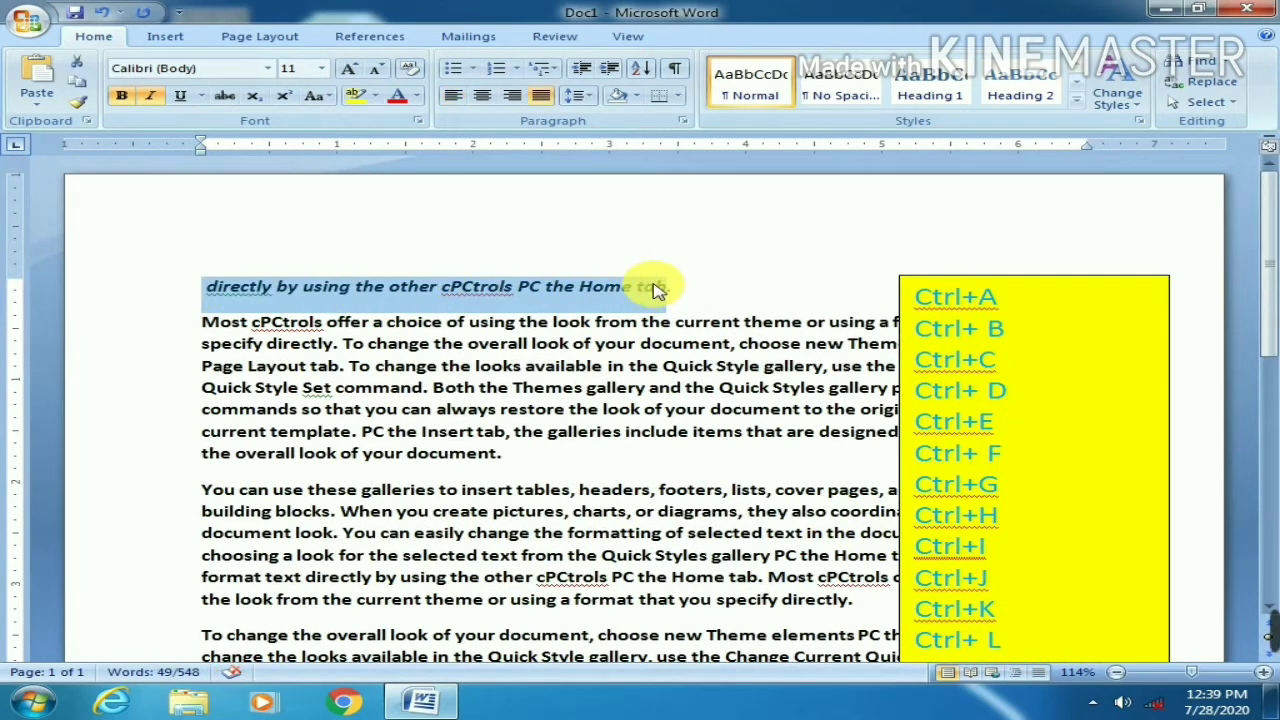
key(ctrl+shift+period)
key(ctrl+shift+period)
key(ctrl+shift+period)
key(ctrl+shift+period)
key(ctrl+shift+period)
key(ctrl+shift+period)
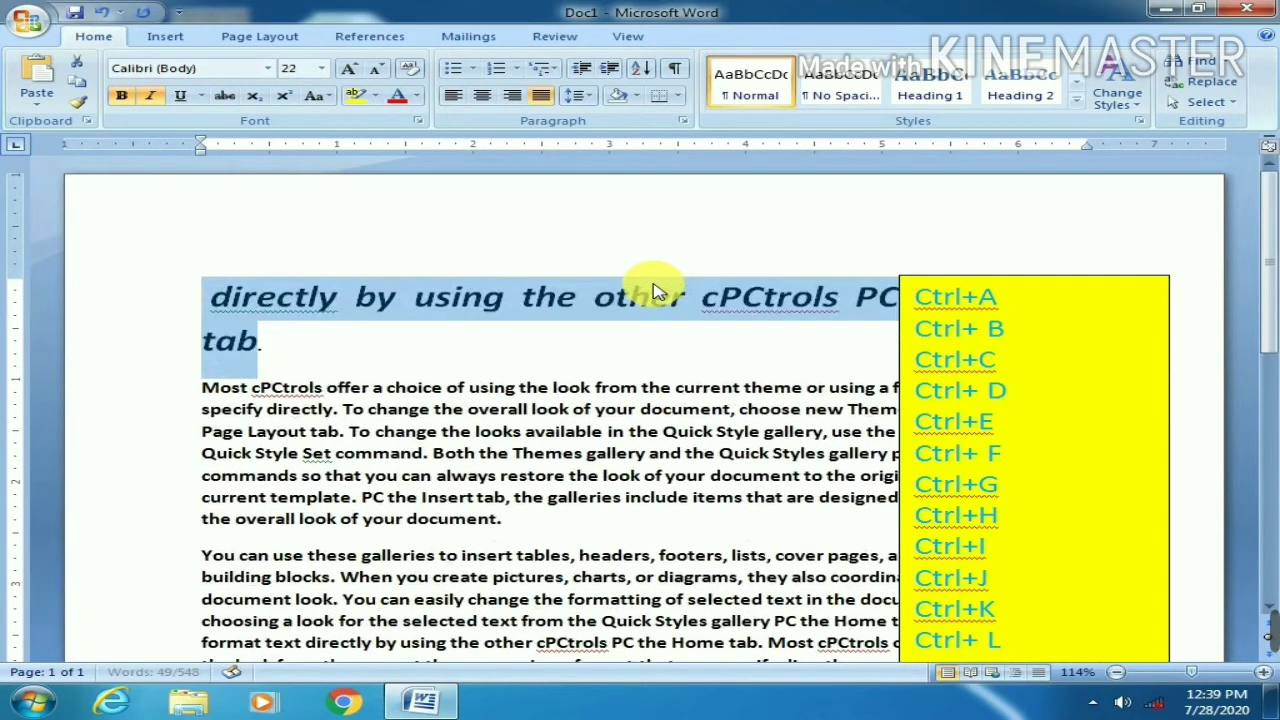
key(ctrl+shift+period)
key(ctrl+shift+period)
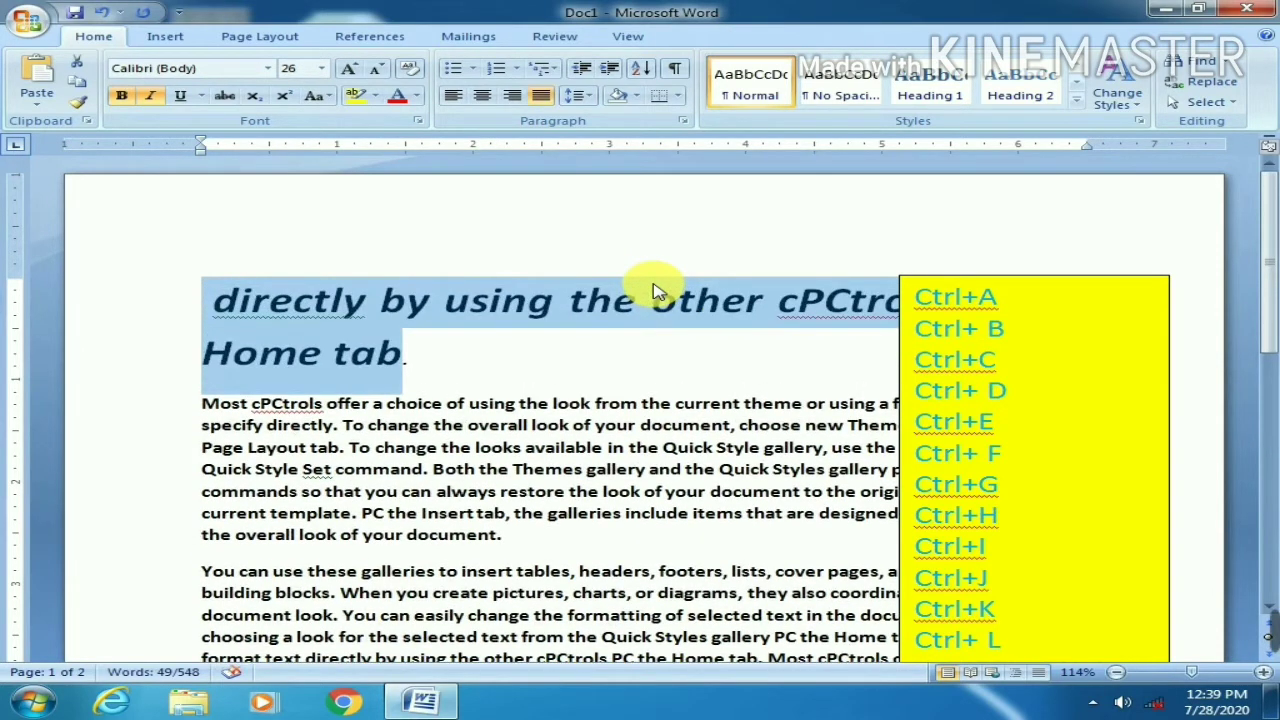
Shrink the selected text of the first paragraph in steps to 12 pt
key(ctrl+shift+comma)
key(ctrl+shift+comma)
key(ctrl+shift+comma)
key(ctrl+shift+comma)
key(ctrl+shift+comma)
key(ctrl+shift+comma)
key(ctrl+shift+comma)
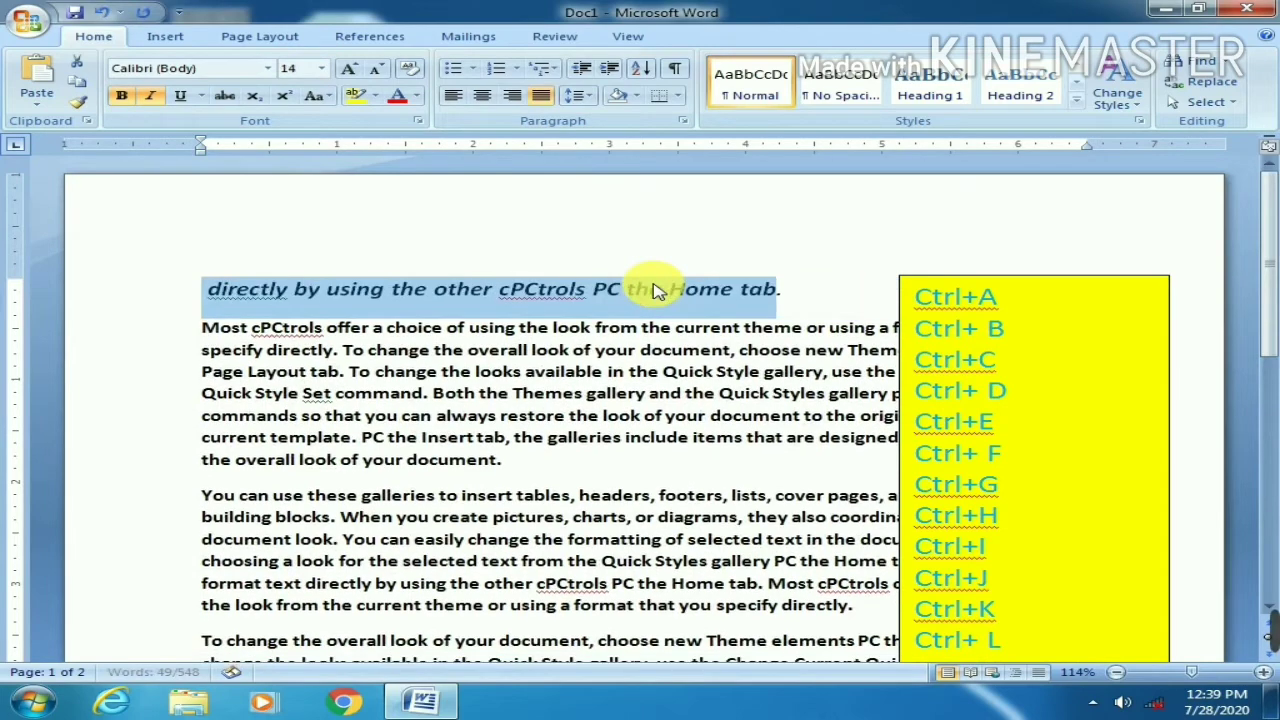
Extend the yellow shortcut-list text box downward past its last entry, Ctrl+SHIFT+ +
scroll(829, 343, down, 7)
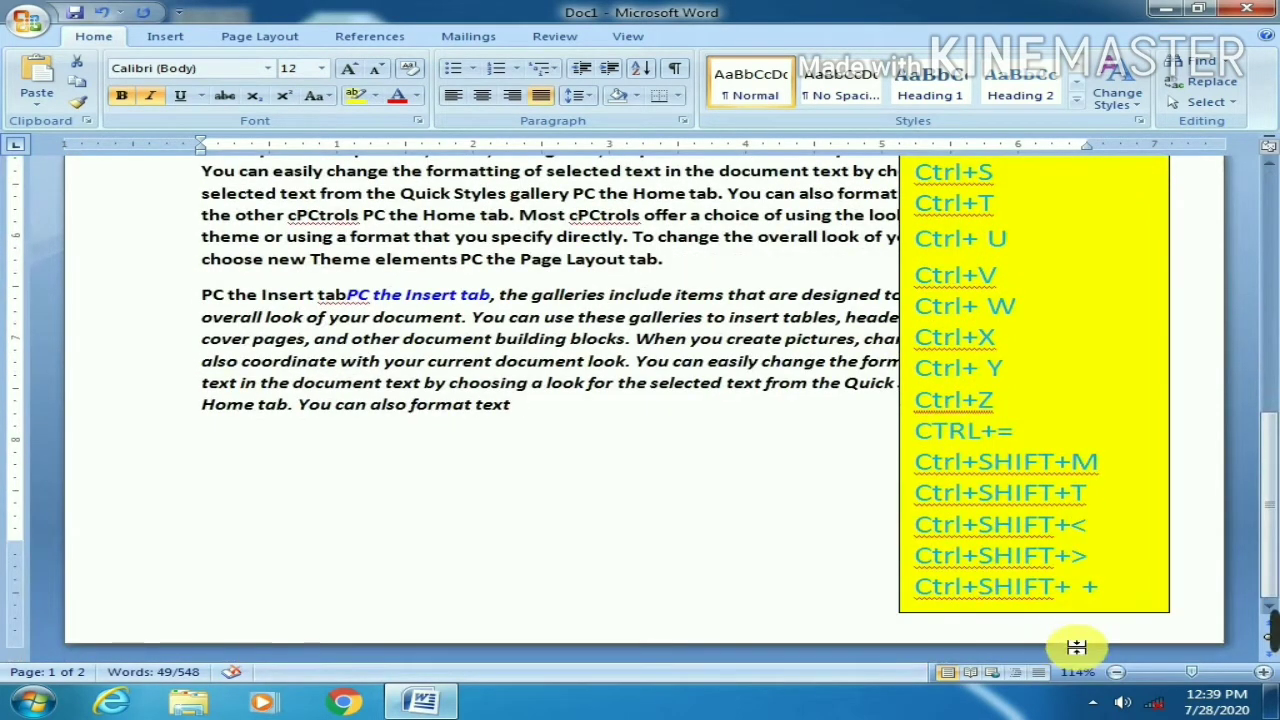
click(1098, 588)
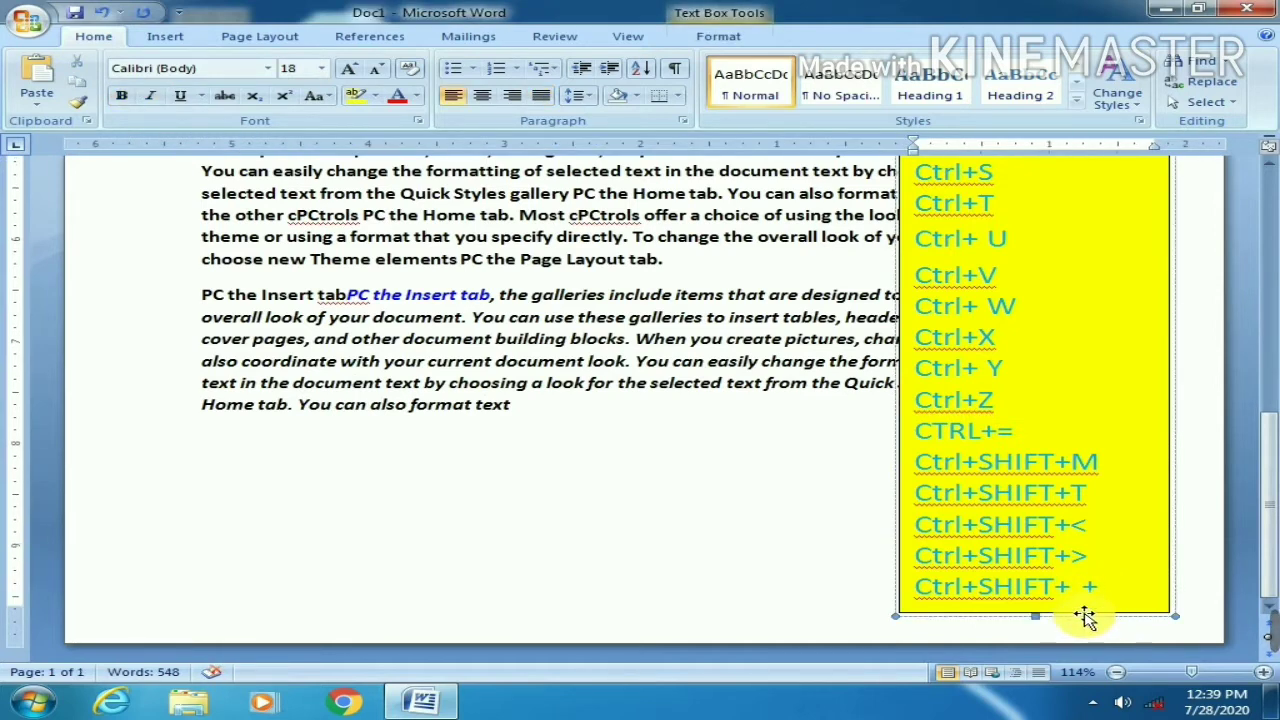
drag(1037, 617, 1068, 626)
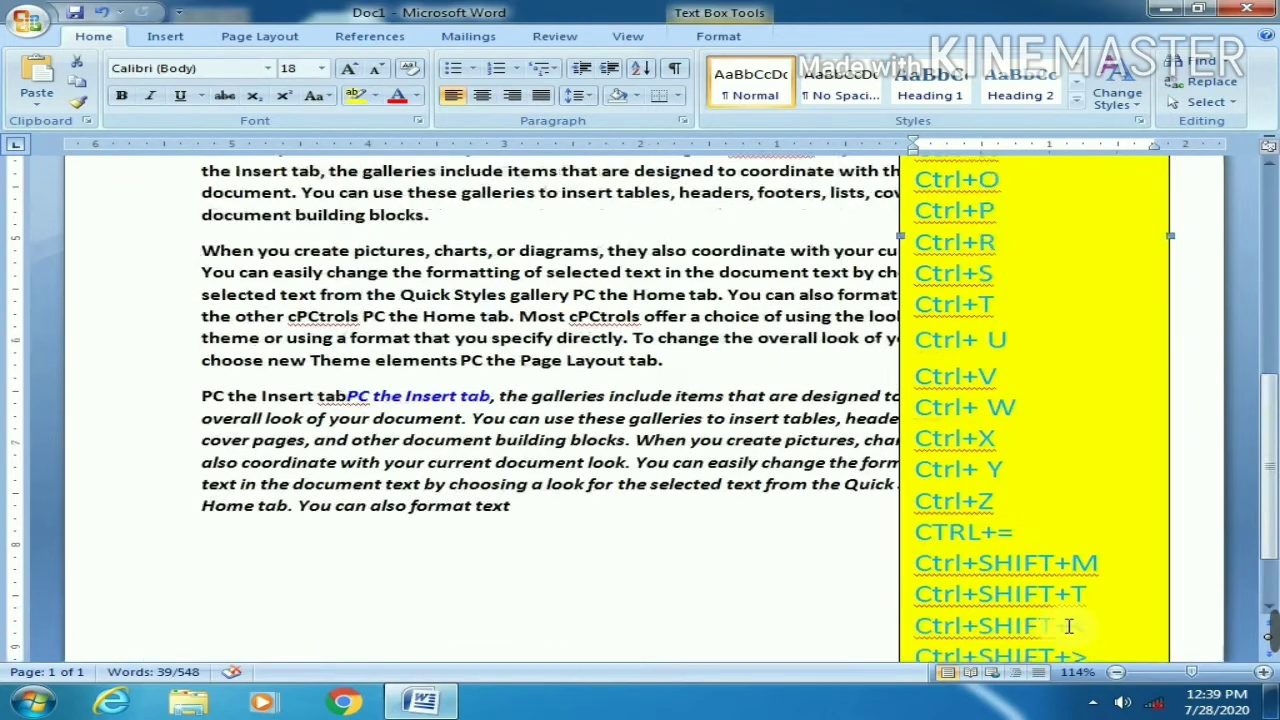
Format the word "tab." in the last line of the final paragraph as subscript and change it to superscript
scroll(1069, 626, down, 3)
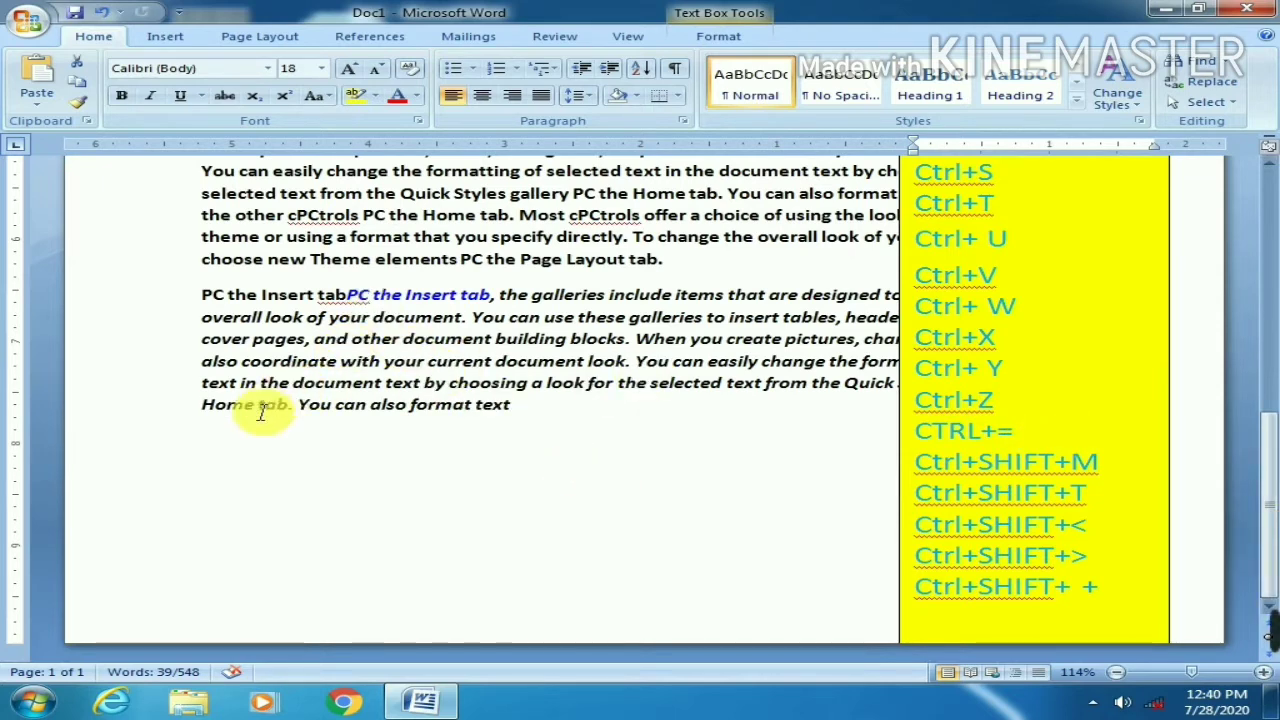
drag(259, 406, 294, 408)
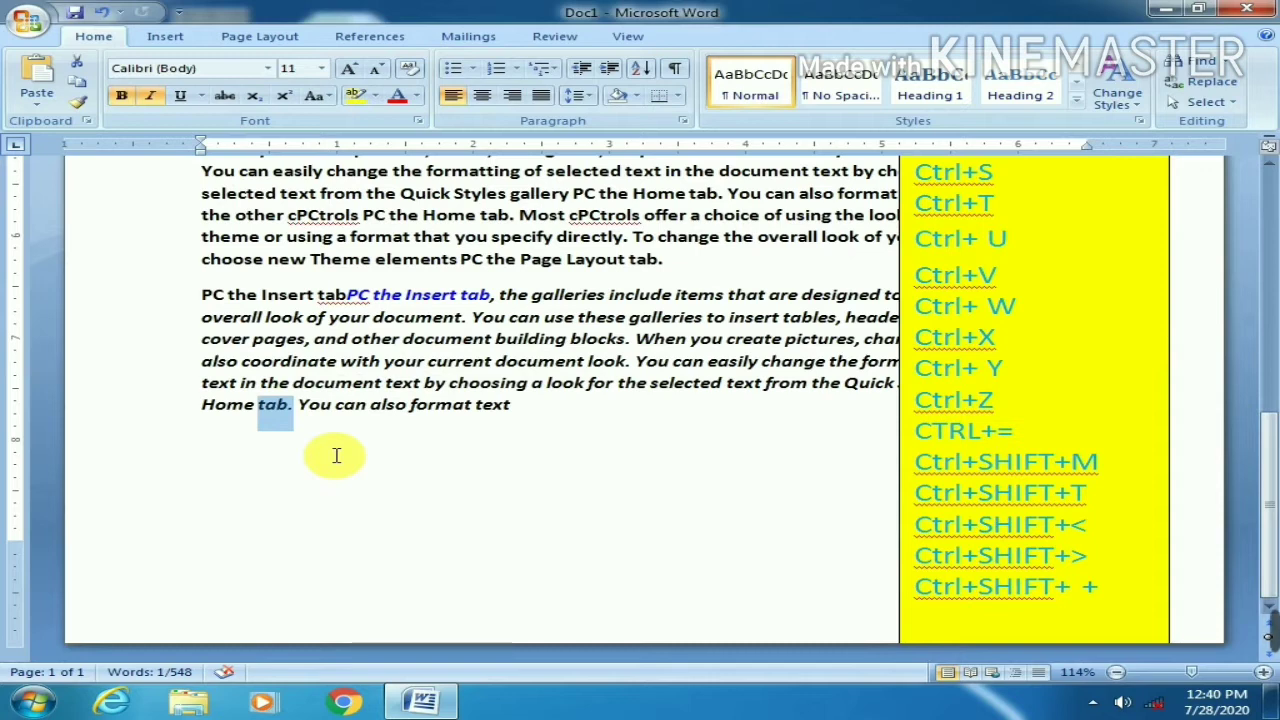
key(ctrl+equal)
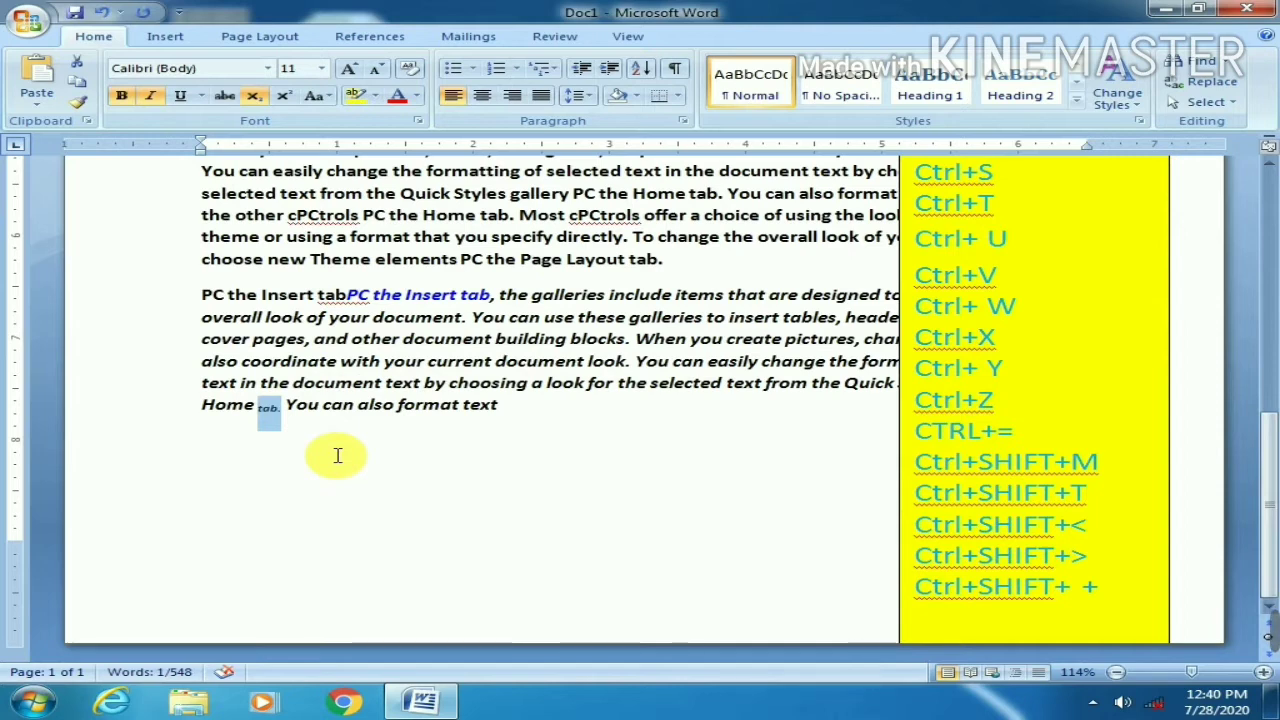
key(ctrl+shift+plus)
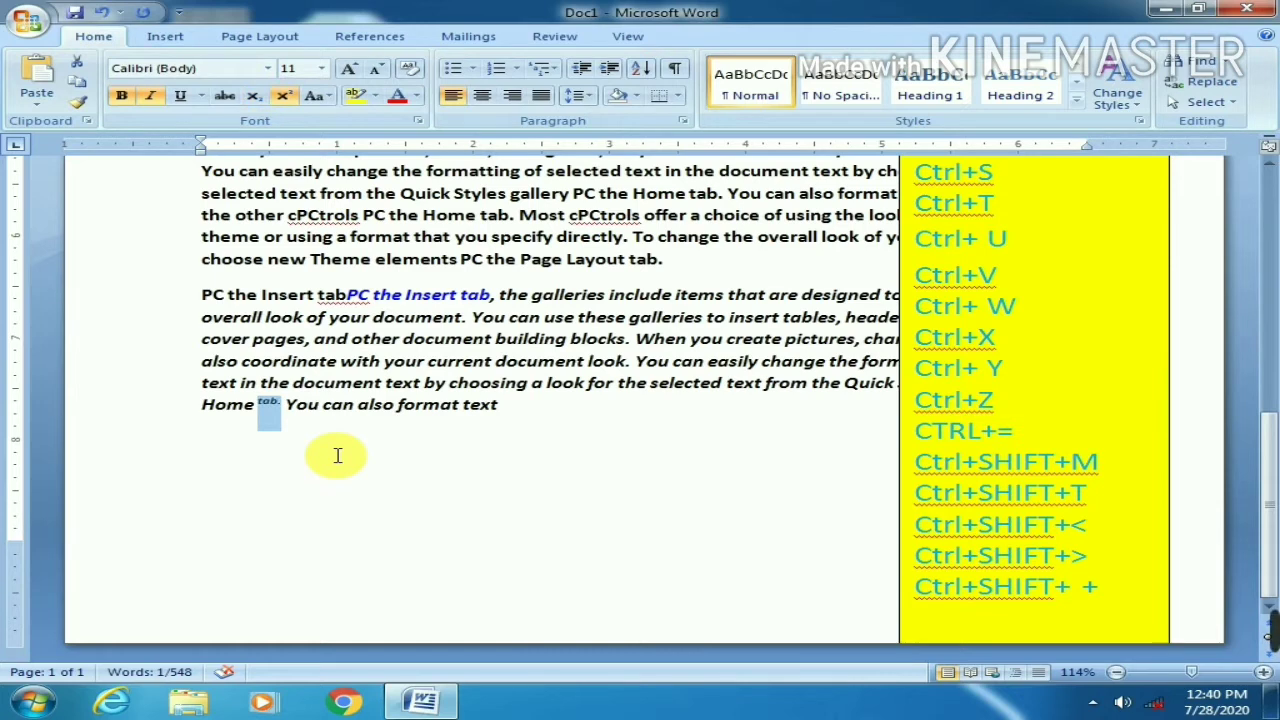